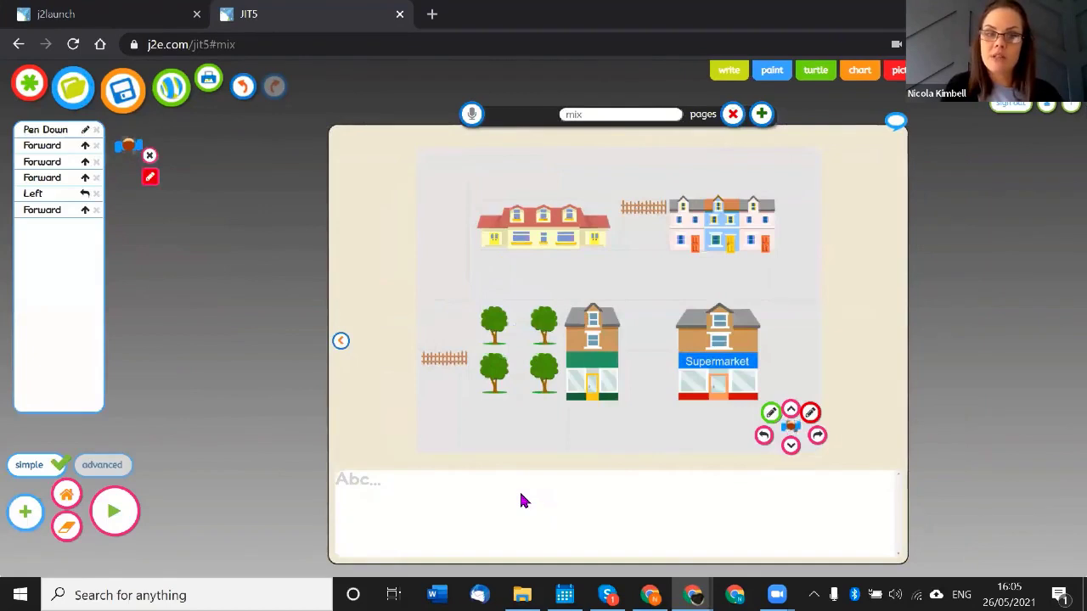
Write the caption "We looked at..." in the text area below the turtle map on the mix page
{"action": "left_click", "coordinate": [521, 496]}
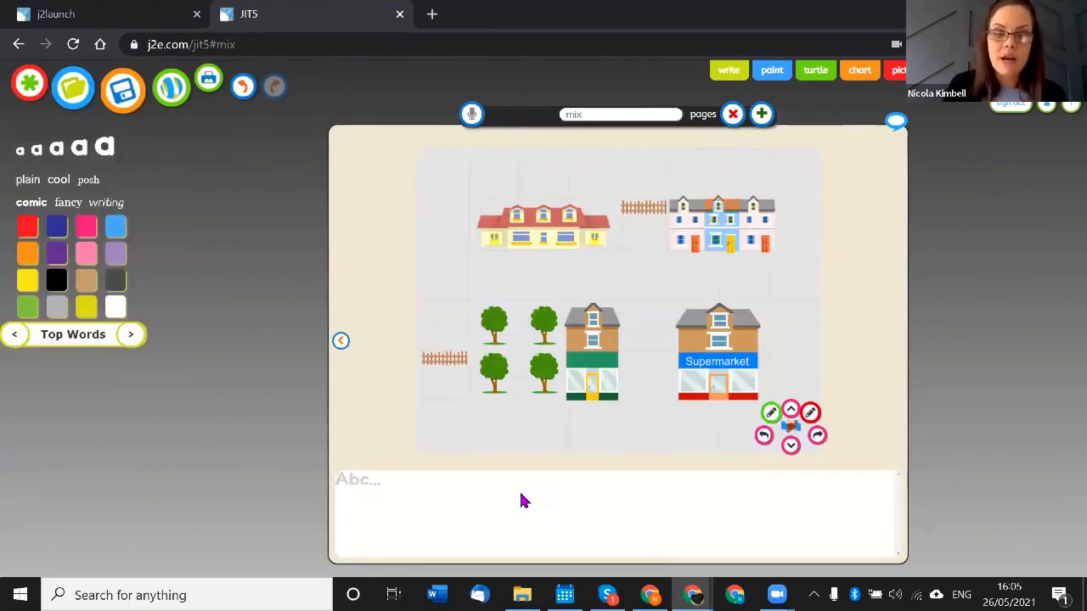
{"action": "type", "text": "We"}
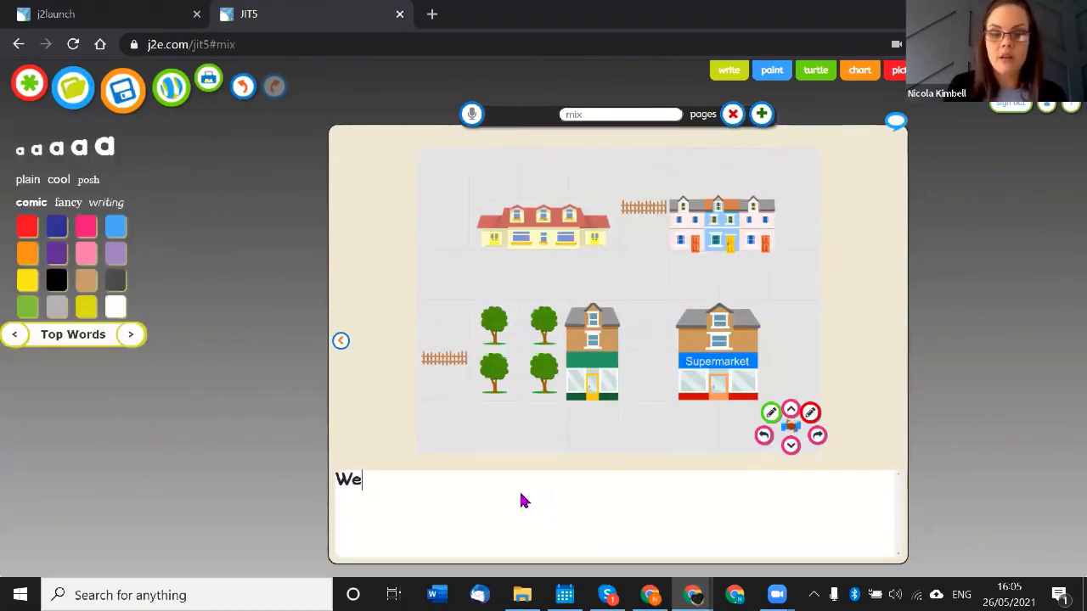
{"action": "type", "text": " looked at..."}
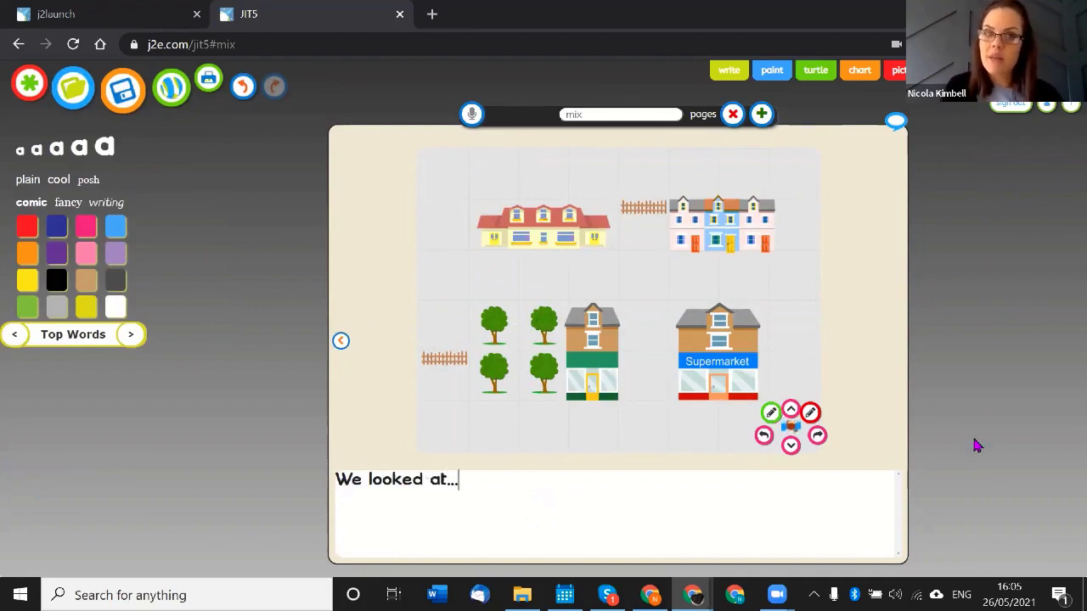
Add a mix page with the layout that has writing below the picture, and load the saved eye colour chart from my files
{"action": "left_click", "coordinate": [761, 114]}
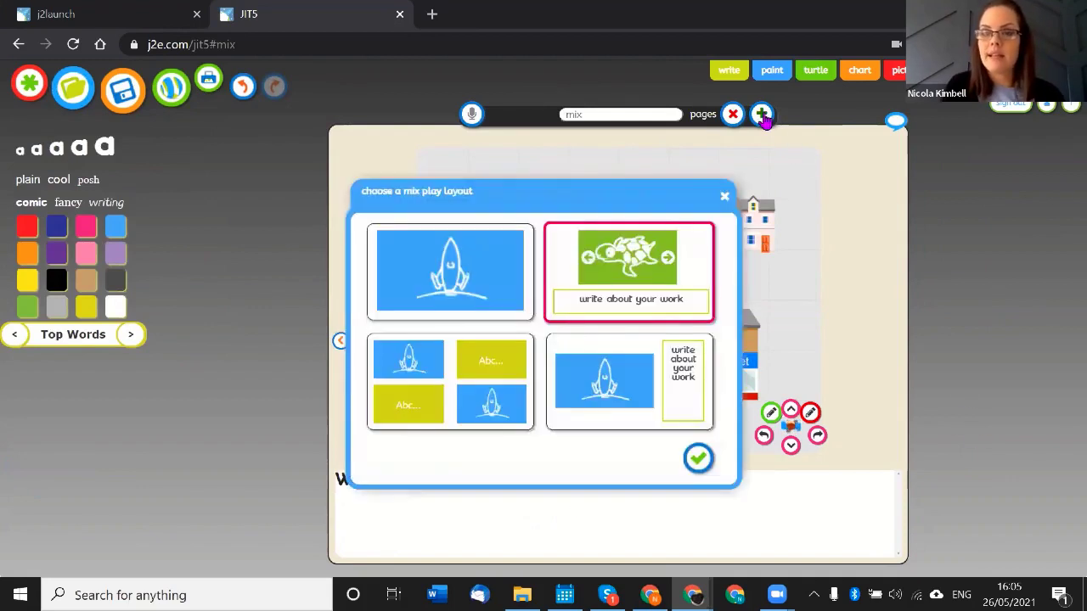
{"action": "left_click", "coordinate": [698, 458]}
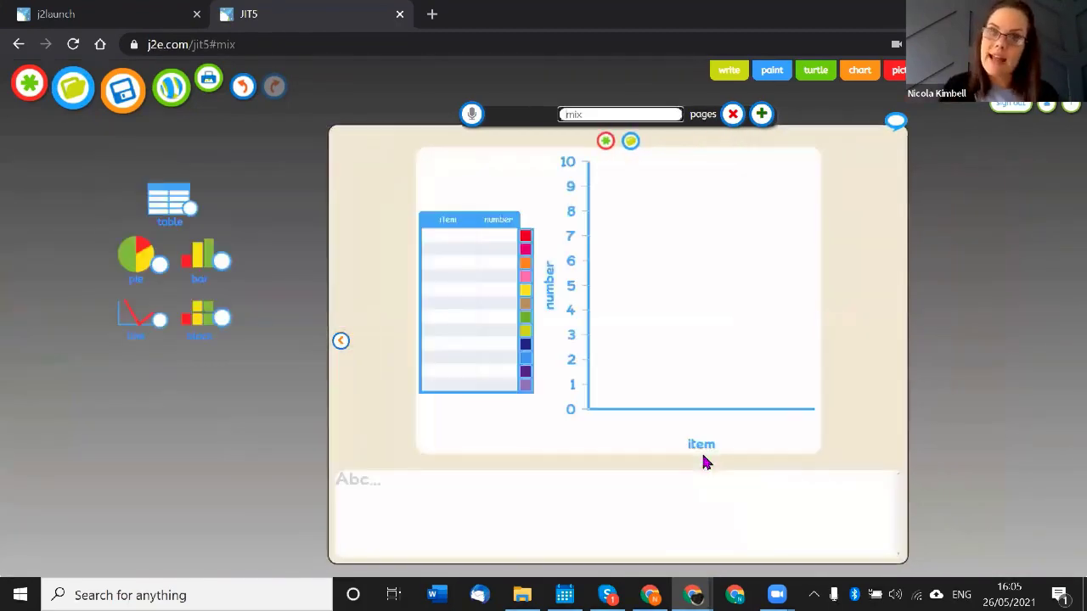
{"action": "left_click", "coordinate": [633, 143]}
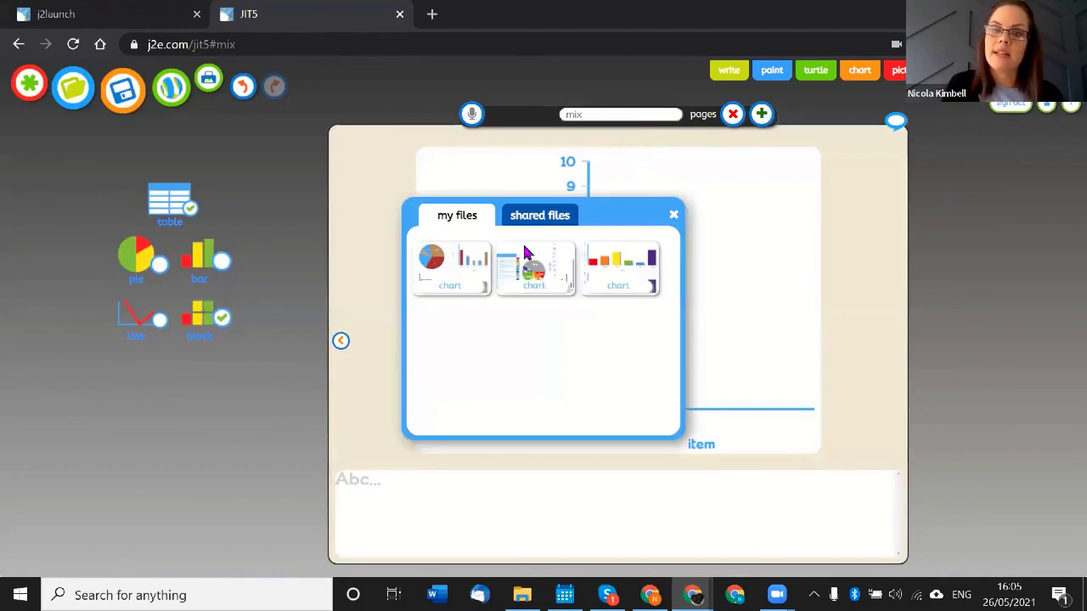
{"action": "left_click", "coordinate": [453, 272]}
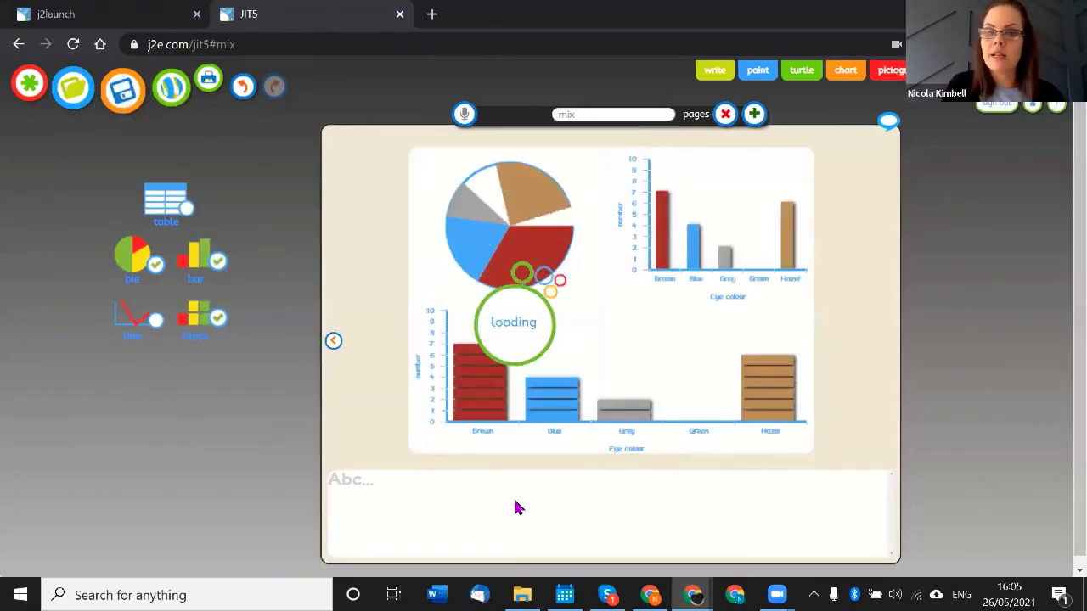
Caption the chart page "Eye colour in class 1" and save the mix
{"action": "type", "text": "Eye"}
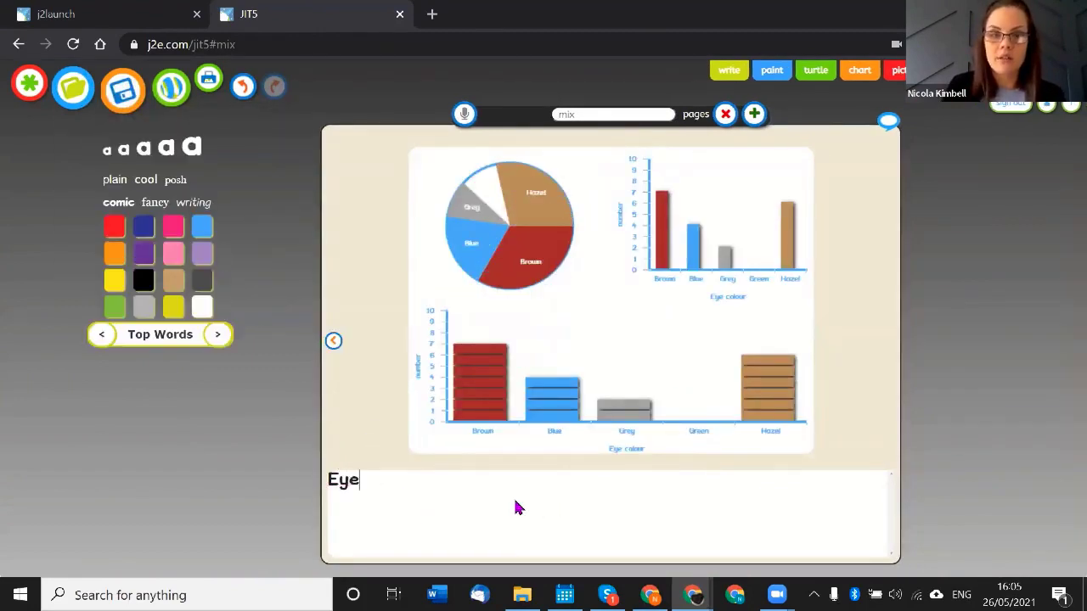
{"action": "type", "text": " colour in"}
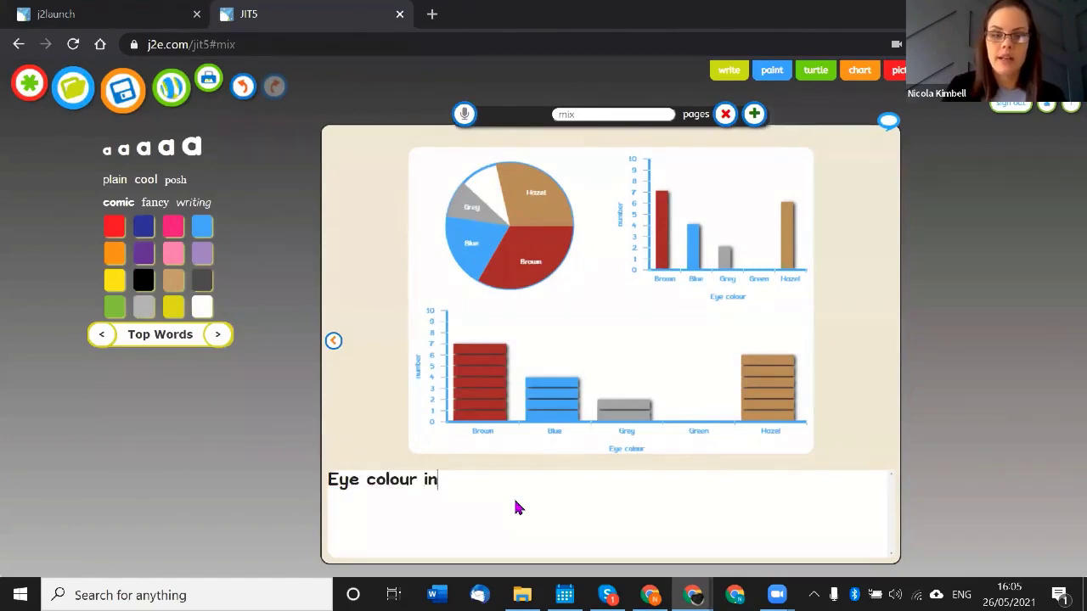
{"action": "type", "text": " class 1"}
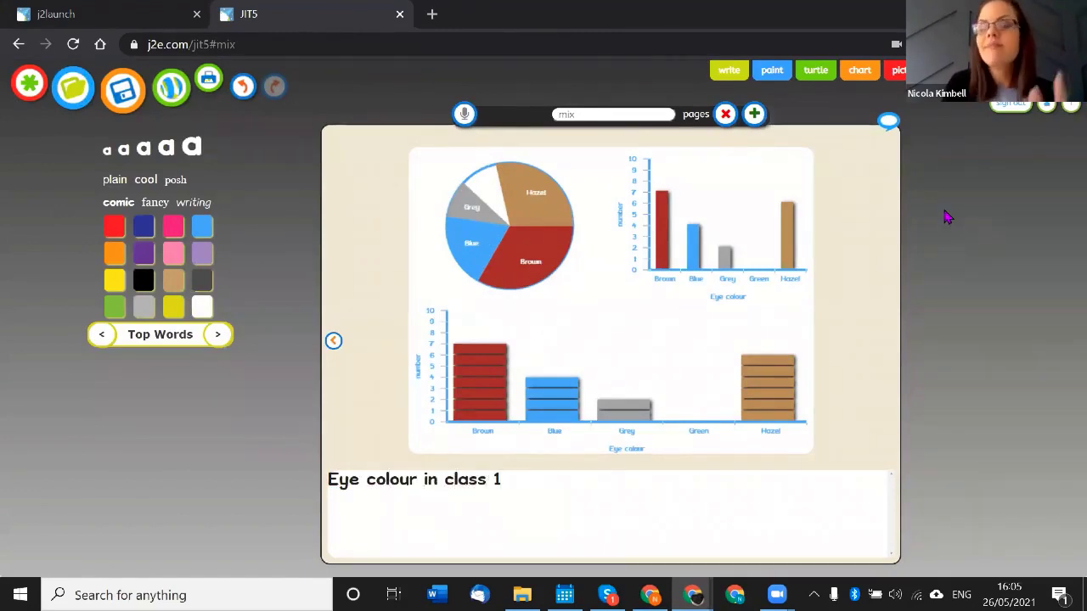
{"action": "left_click", "coordinate": [124, 97]}
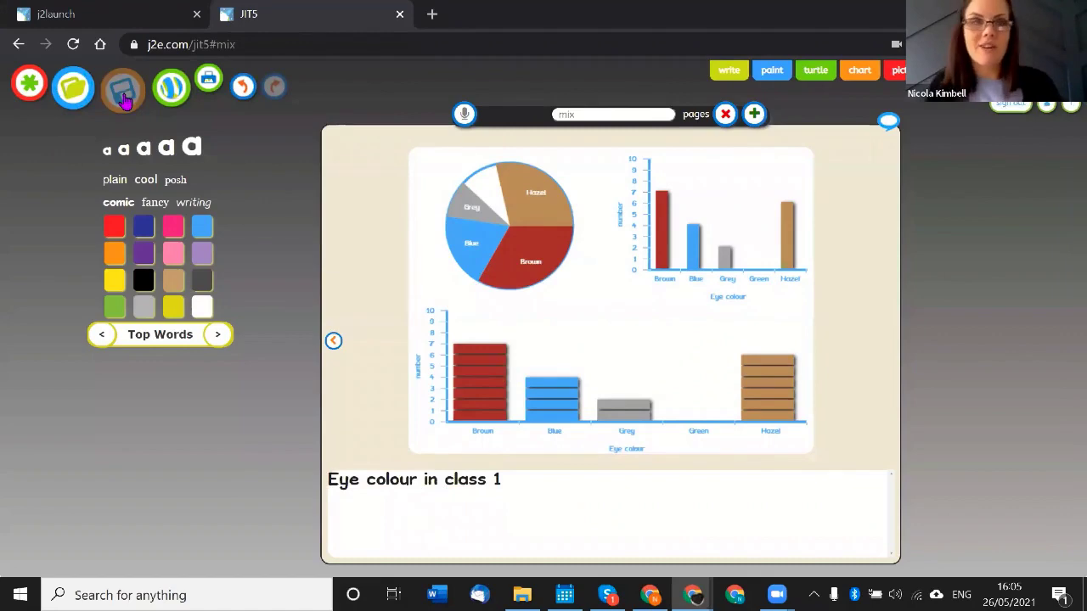
Leave the mix and view the saved eye colour "chart" file from my files, closing it when done
{"action": "left_click", "coordinate": [399, 15]}
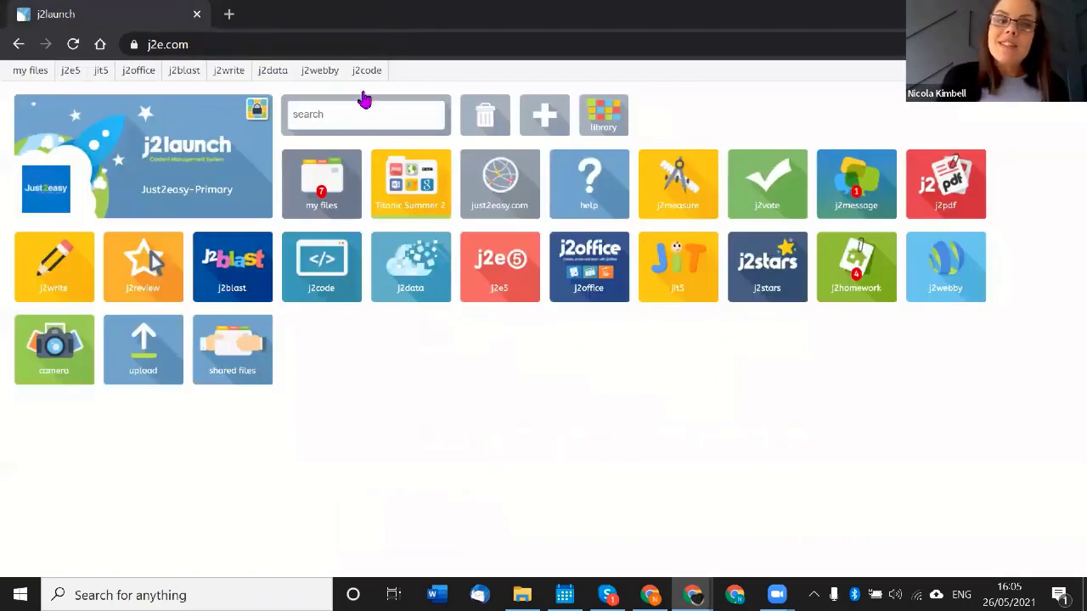
{"action": "left_click", "coordinate": [343, 187]}
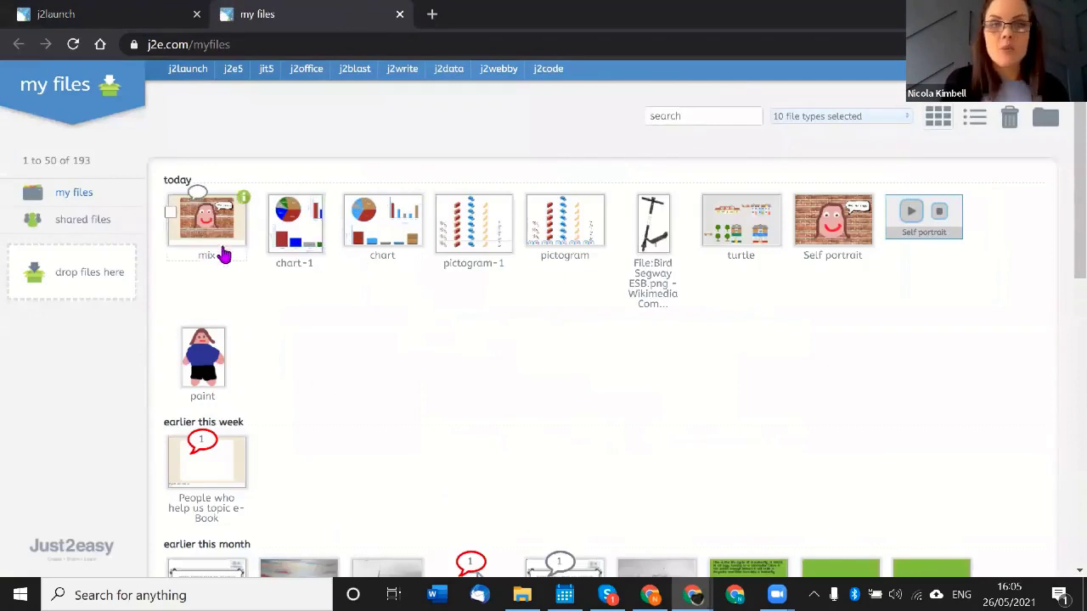
{"action": "left_click", "coordinate": [400, 226]}
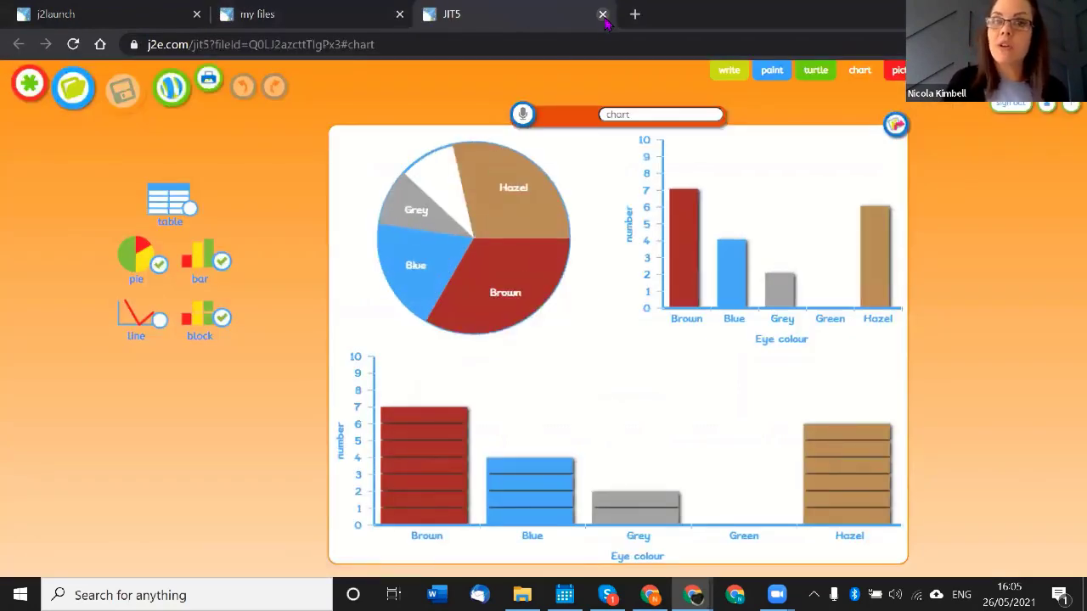
{"action": "left_click", "coordinate": [603, 14]}
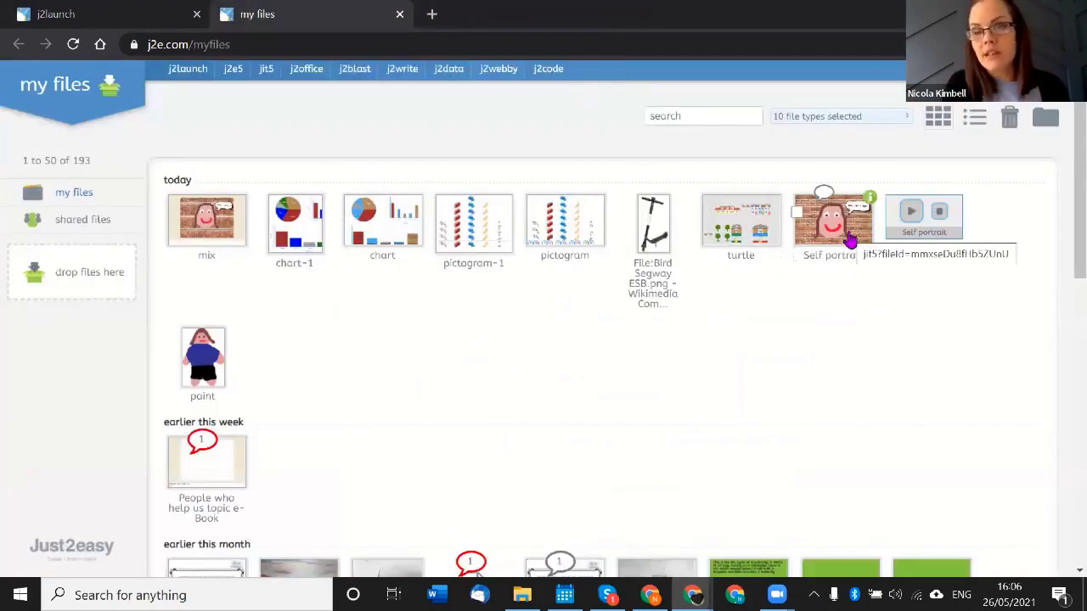
Play and stop the "Self portrait" audio recording, and view the saved "mix" file before closing it
{"action": "left_click", "coordinate": [913, 217]}
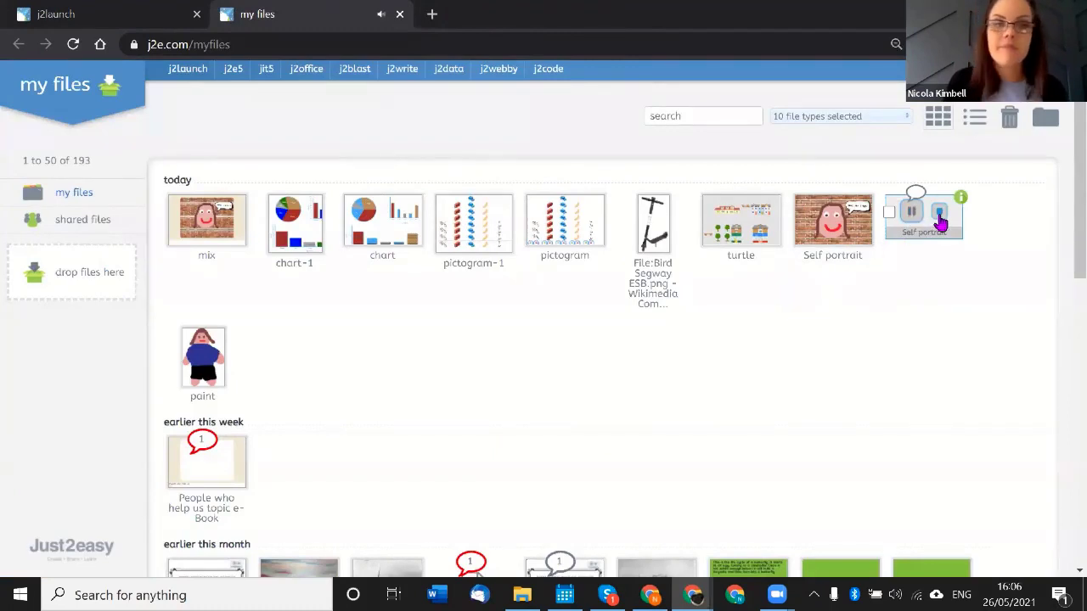
{"action": "left_click", "coordinate": [939, 216]}
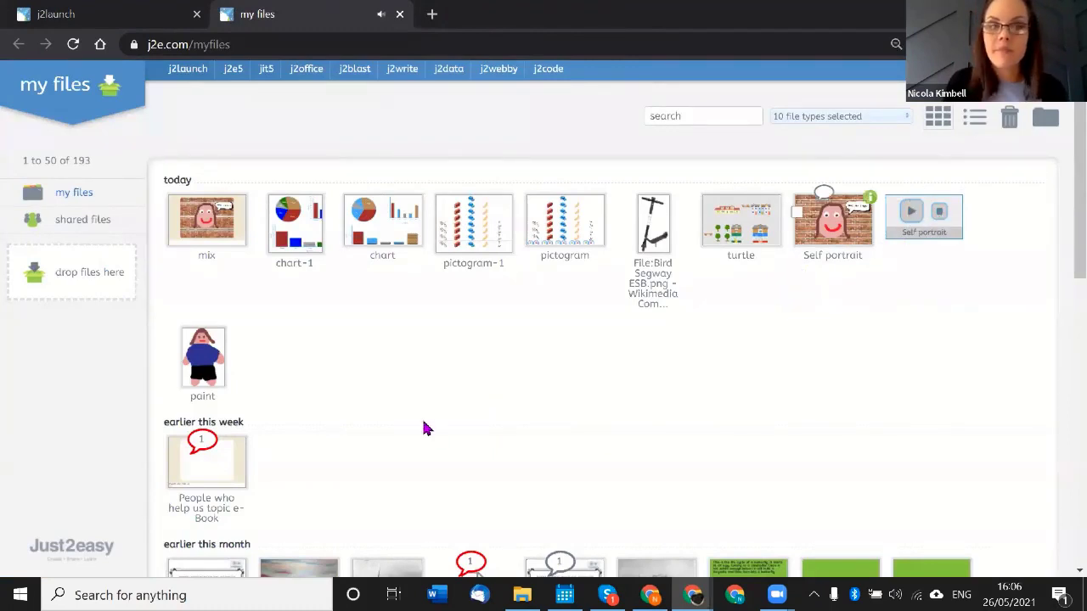
{"action": "left_click", "coordinate": [214, 244]}
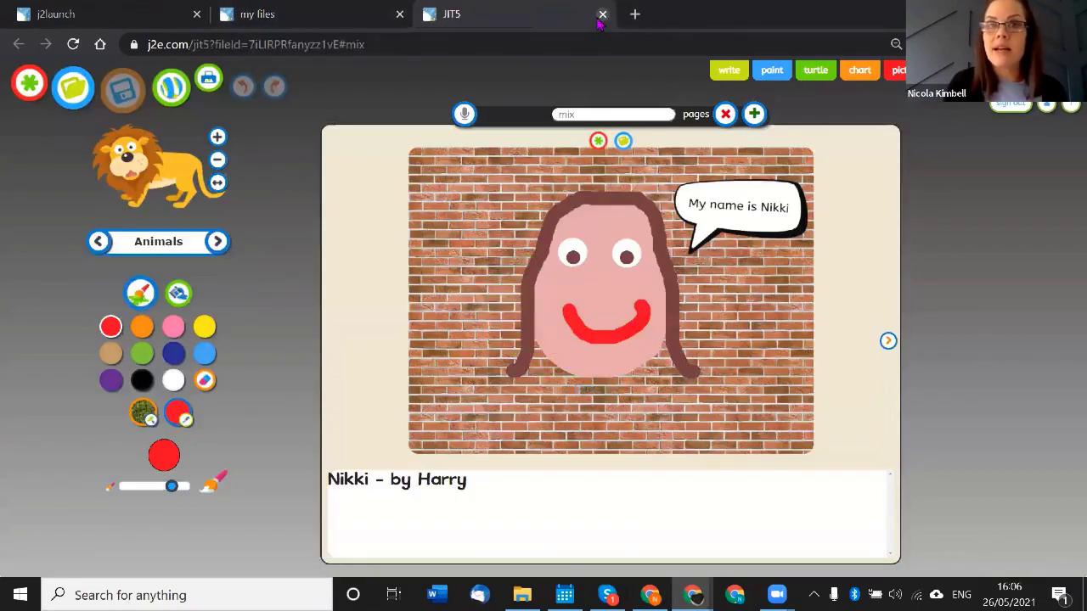
{"action": "left_click", "coordinate": [602, 15]}
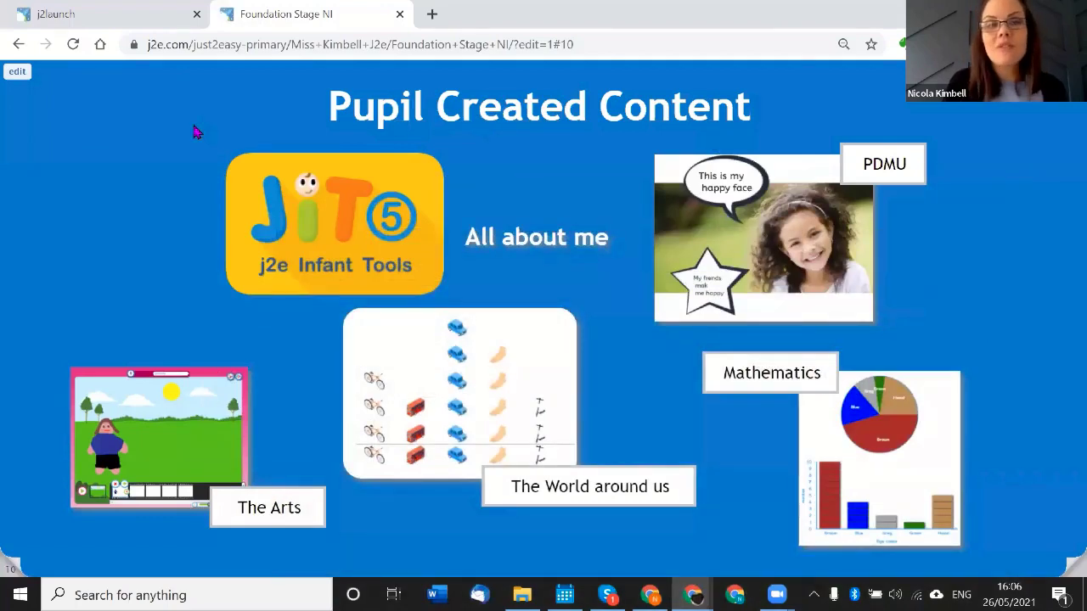
From the teacher's j2launch page, open the pupils files and list the individual files for all classes
{"action": "left_click", "coordinate": [132, 24]}
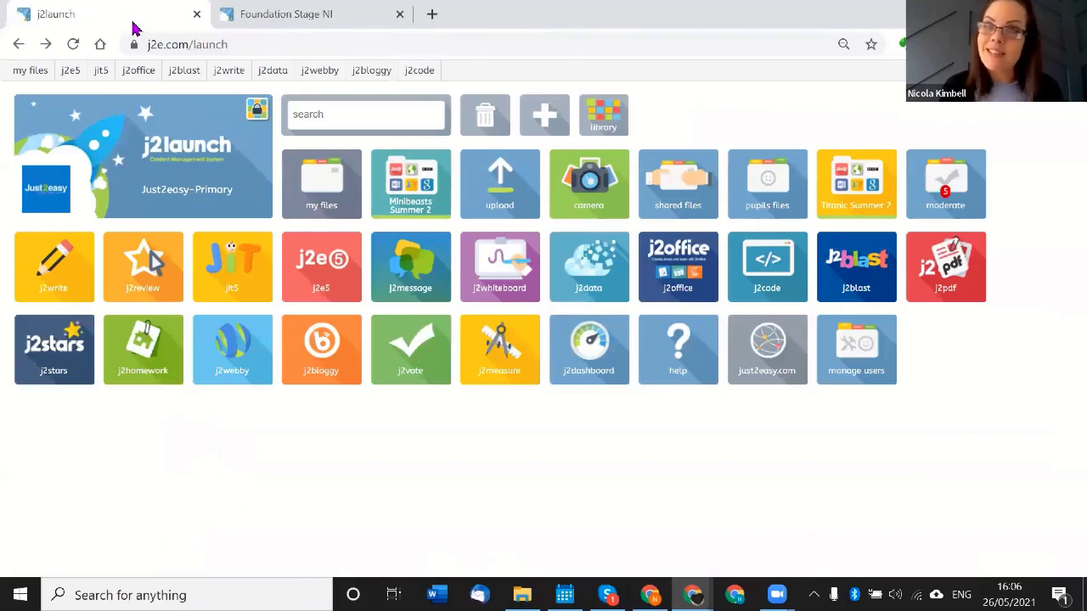
{"action": "left_click", "coordinate": [743, 208]}
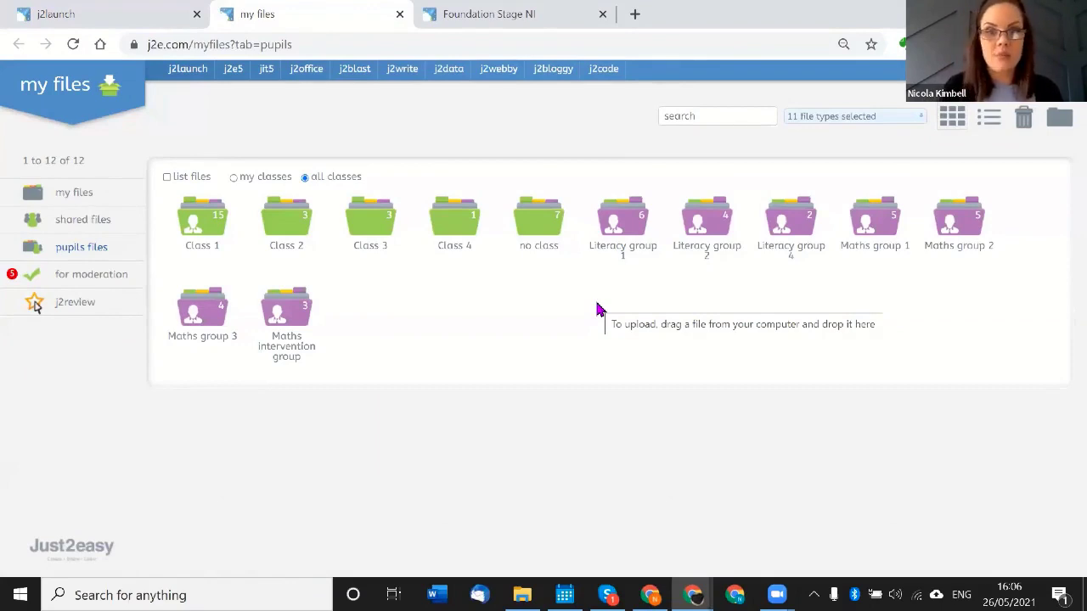
{"action": "left_click", "coordinate": [167, 178]}
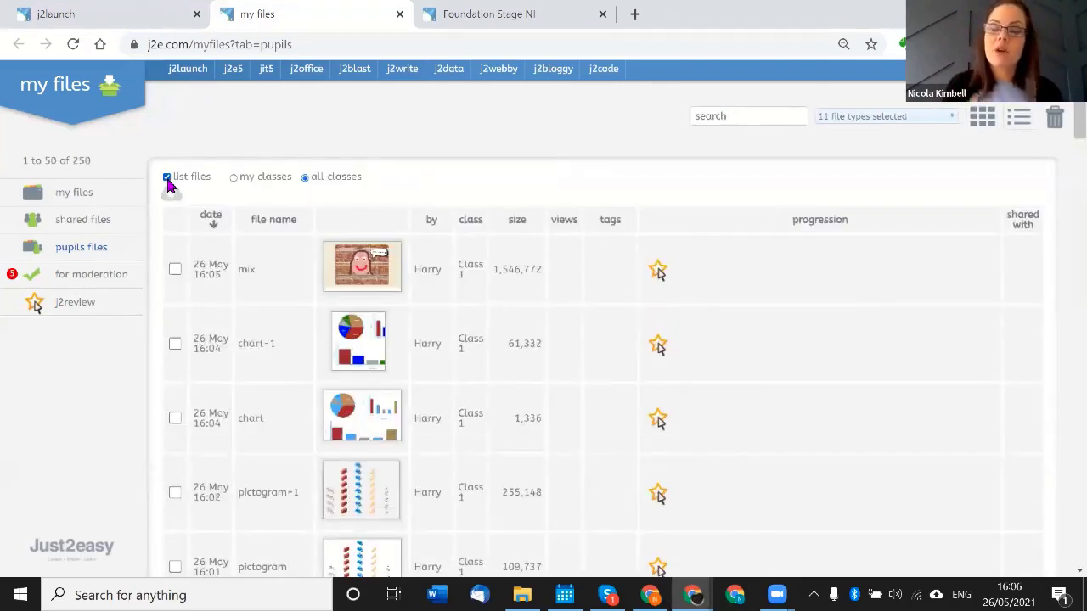
{"action": "scroll", "coordinate": [306, 309], "scroll_direction": "down", "scroll_amount": 3}
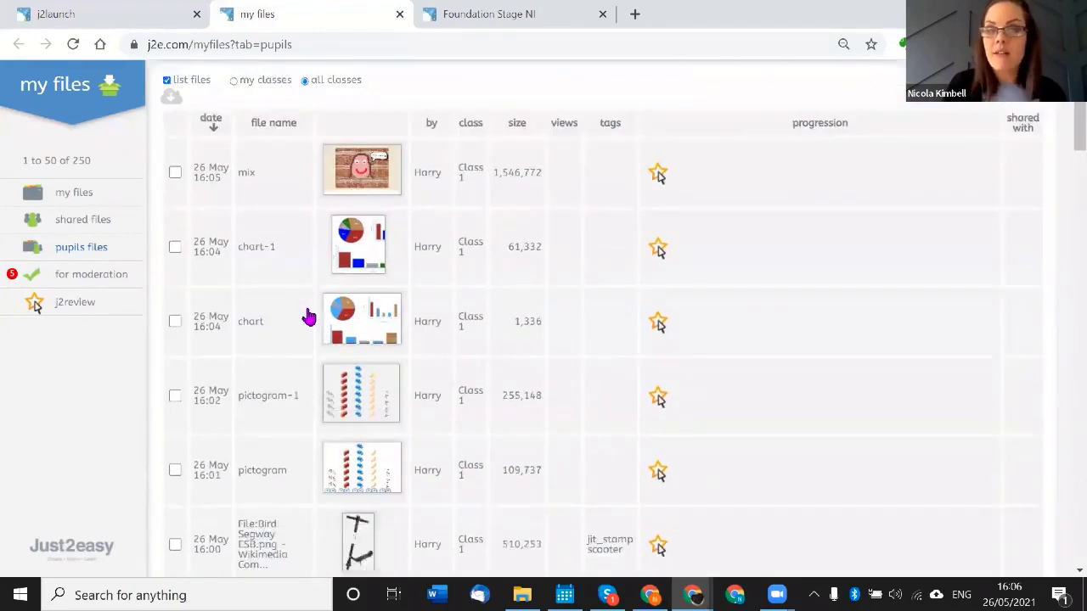
{"action": "scroll", "coordinate": [308, 315], "scroll_direction": "down", "scroll_amount": 3}
{"action": "scroll", "coordinate": [308, 315], "scroll_direction": "up", "scroll_amount": 5}
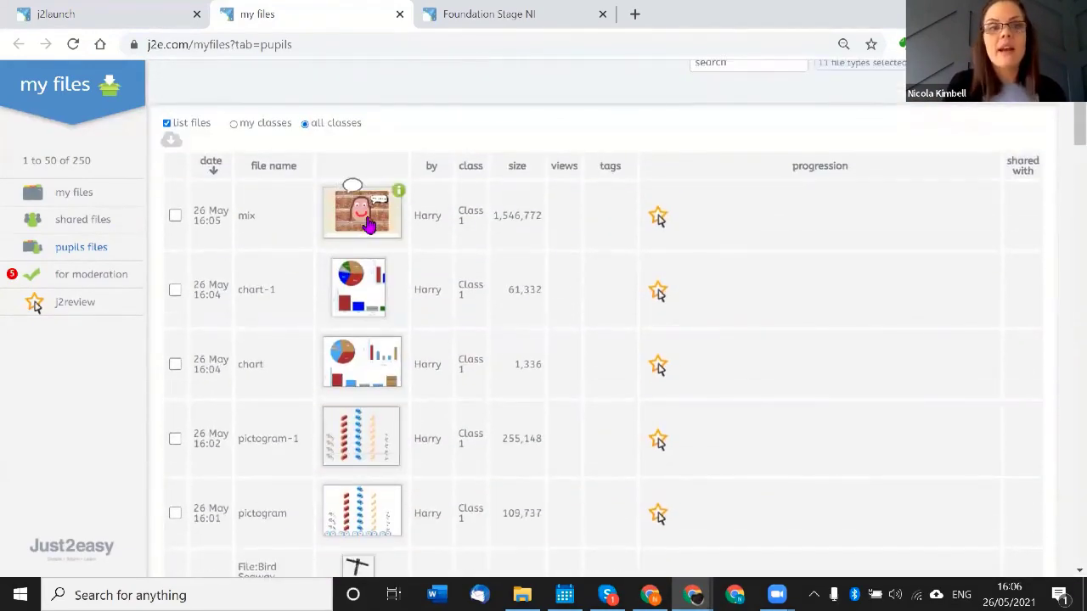
View the pages of the pupil's "mix" file and close it to return to the file list
{"action": "left_click", "coordinate": [370, 224]}
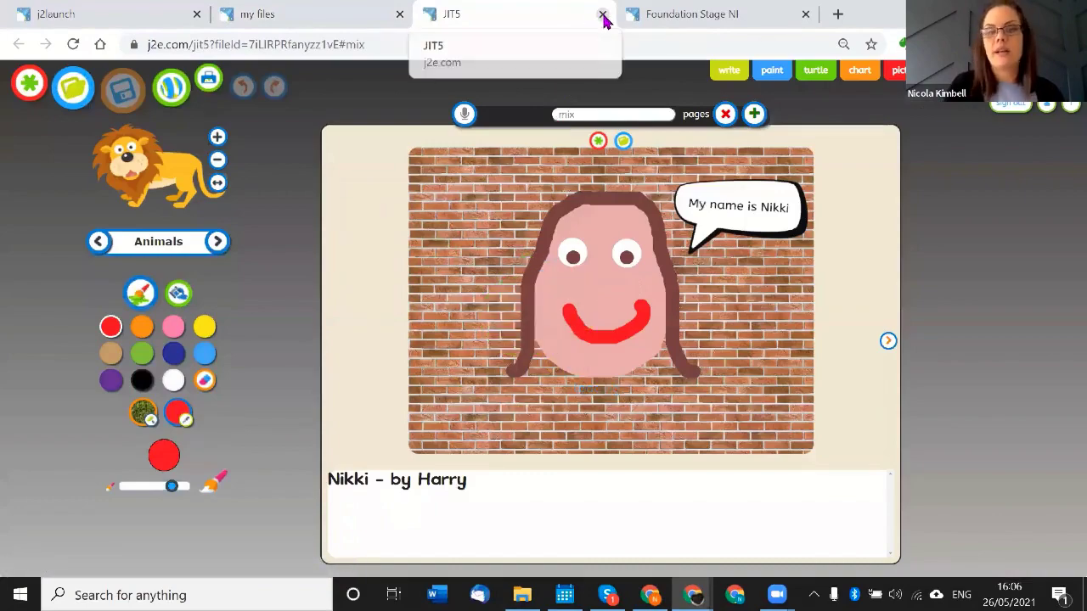
{"action": "left_click", "coordinate": [887, 341]}
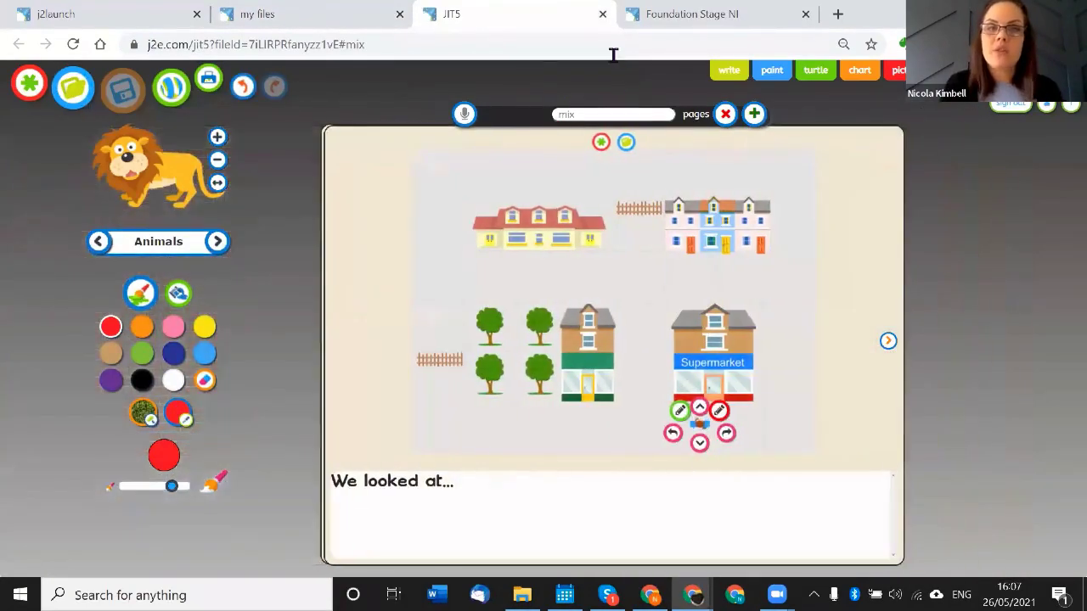
{"action": "left_click", "coordinate": [602, 16]}
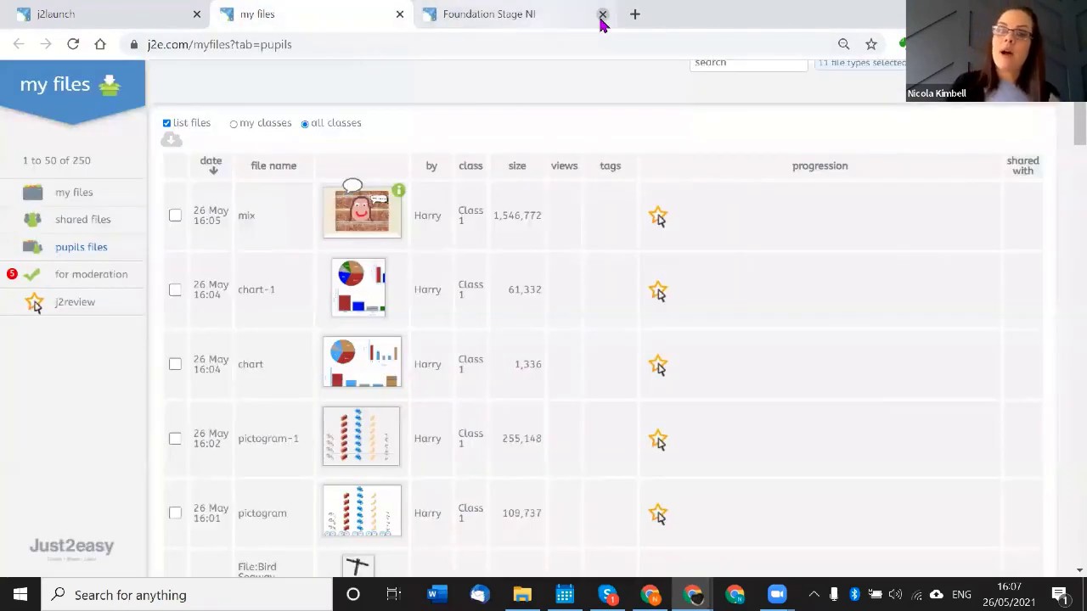
{"action": "scroll", "coordinate": [372, 316], "scroll_direction": "up", "scroll_amount": 1}
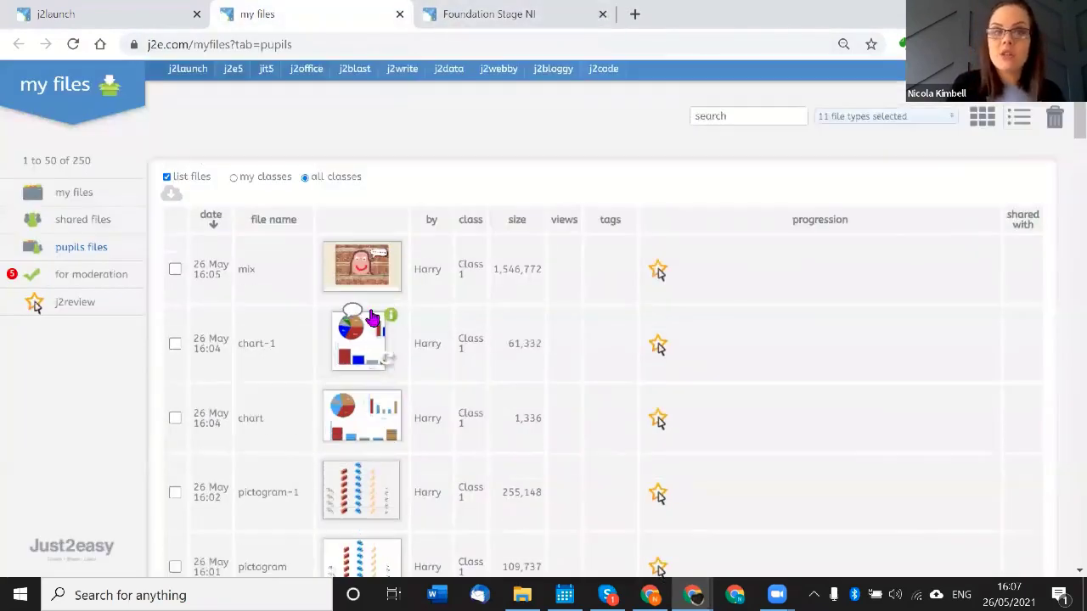
Switch back to class folders and browse the Class 1 folder of the pupil who made the mix, examining saved work and progression notes
{"action": "left_click", "coordinate": [167, 177]}
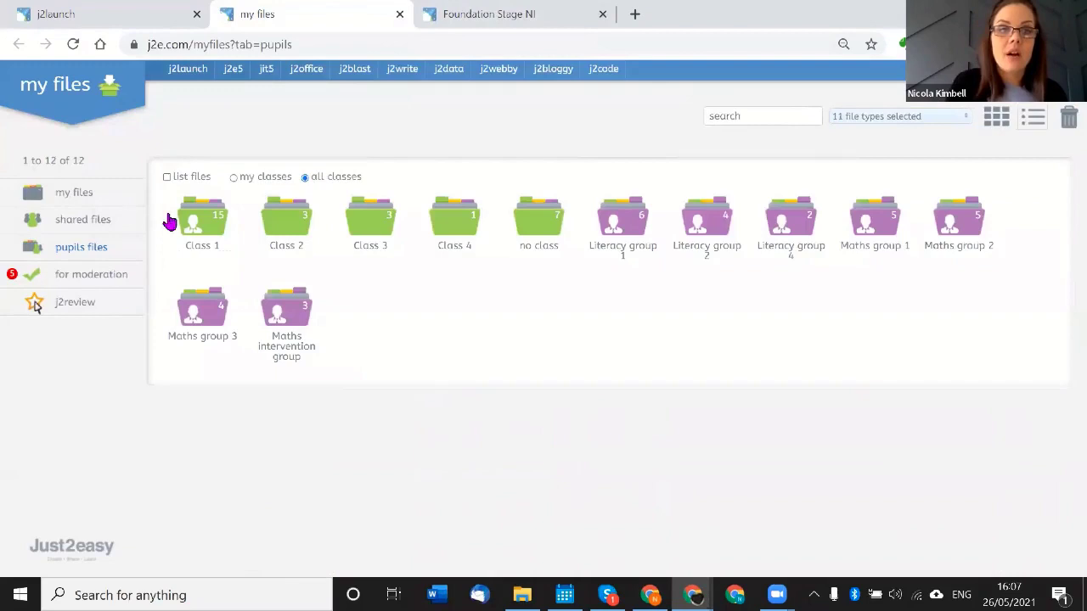
{"action": "left_click", "coordinate": [223, 230]}
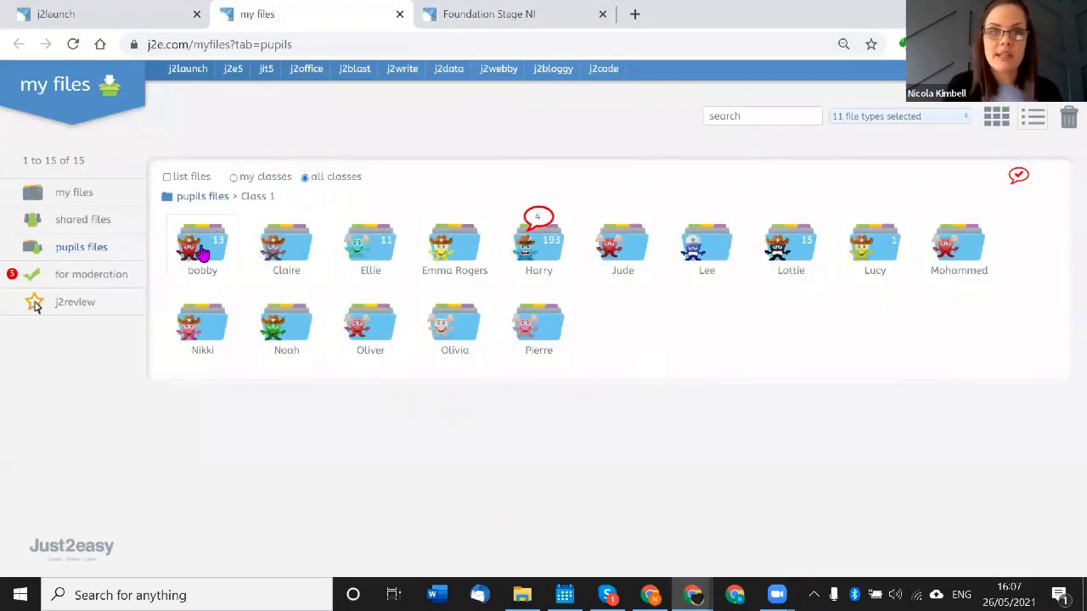
{"action": "left_click", "coordinate": [560, 269]}
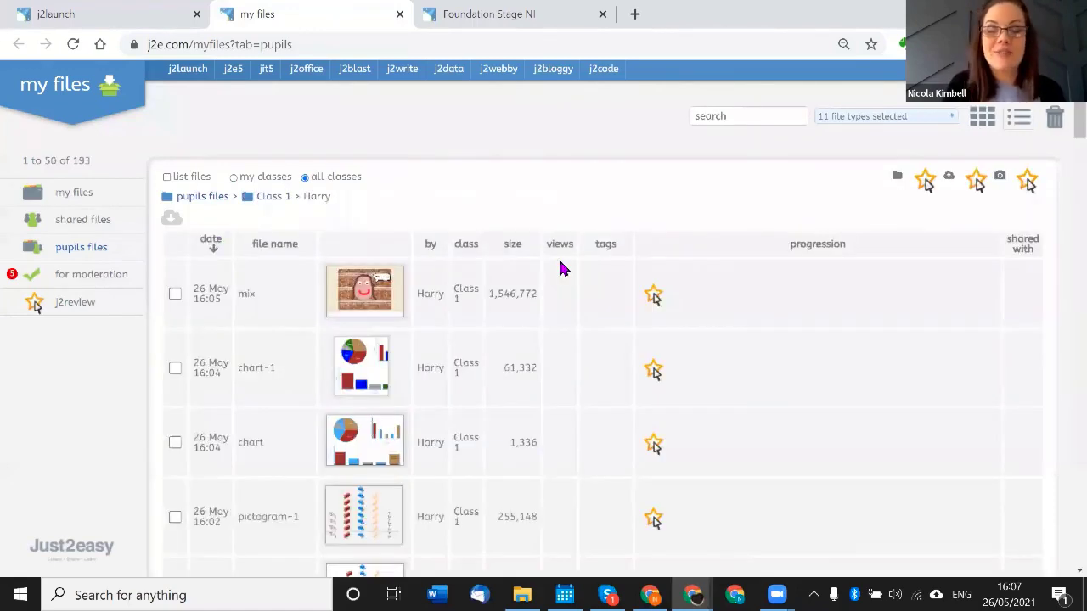
{"action": "scroll", "coordinate": [560, 269], "scroll_direction": "down", "scroll_amount": 1}
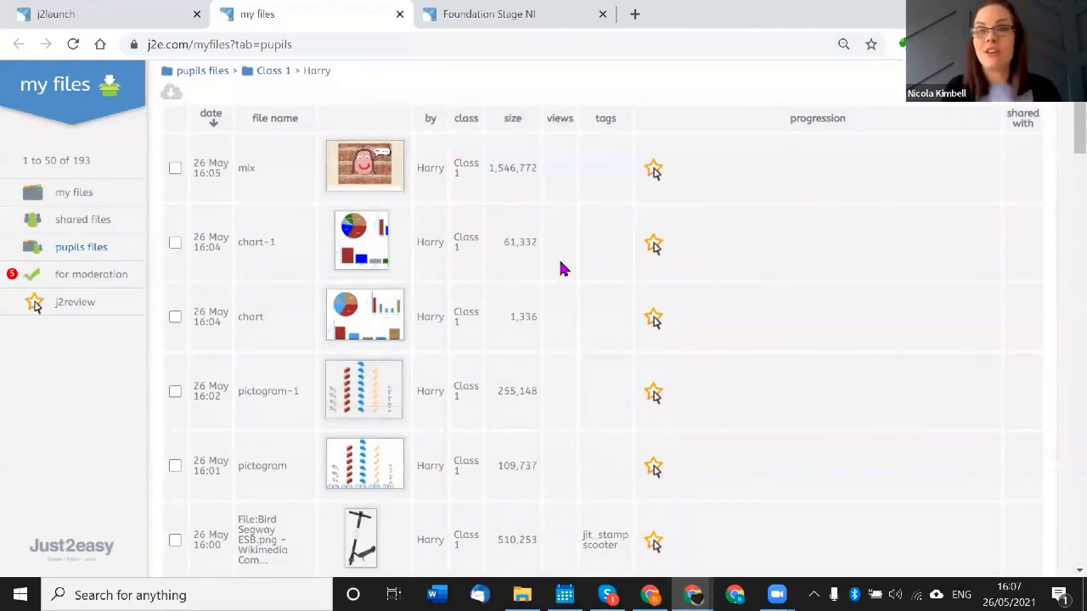
{"action": "scroll", "coordinate": [560, 269], "scroll_direction": "down", "scroll_amount": 4}
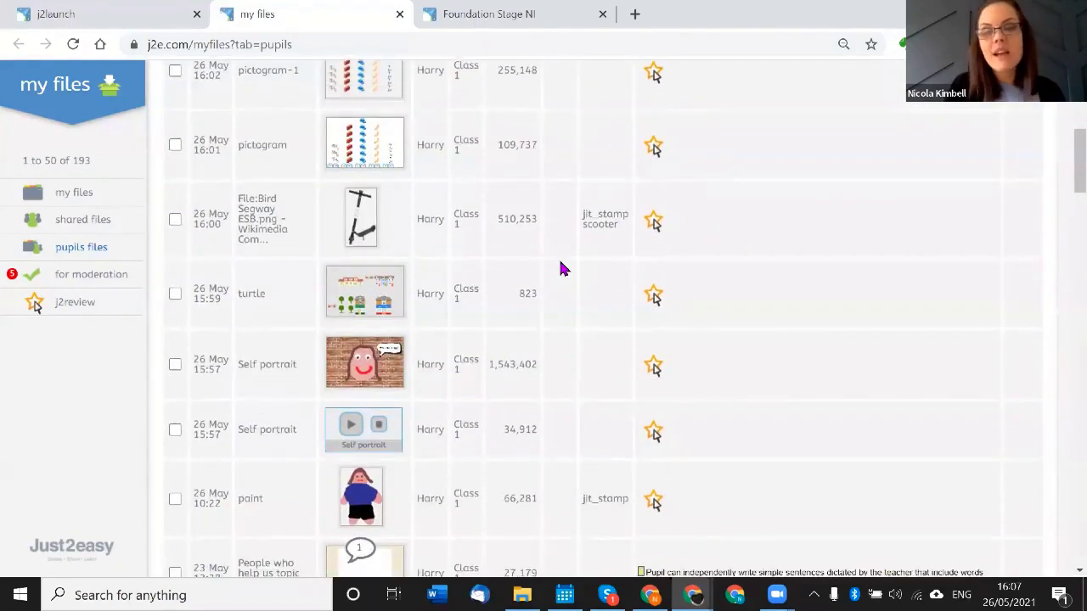
{"action": "scroll", "coordinate": [560, 269], "scroll_direction": "down", "scroll_amount": 2}
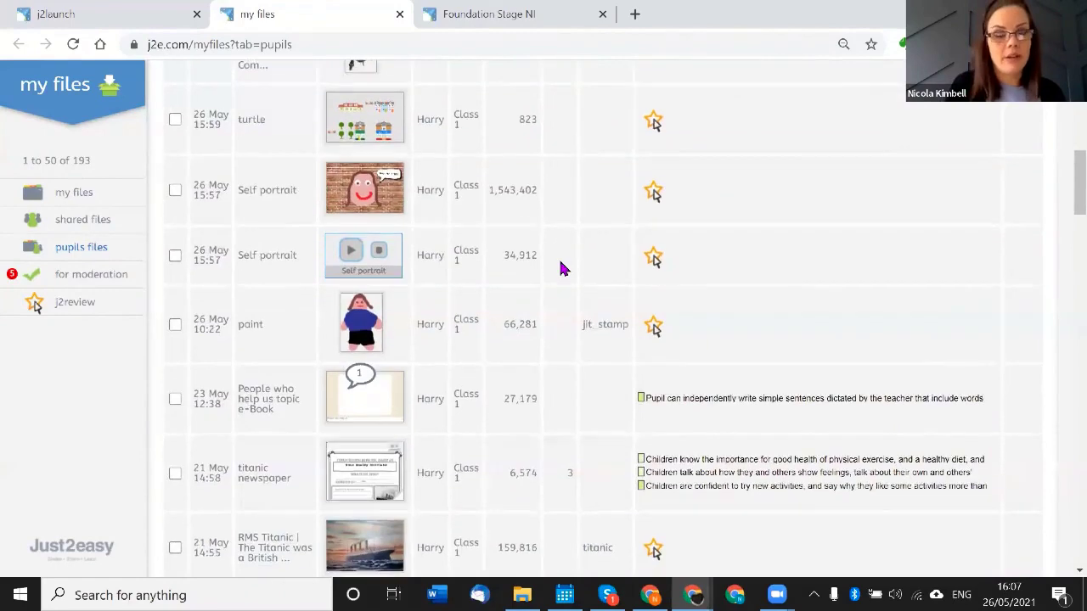
{"action": "scroll", "coordinate": [560, 269], "scroll_direction": "down", "scroll_amount": 3}
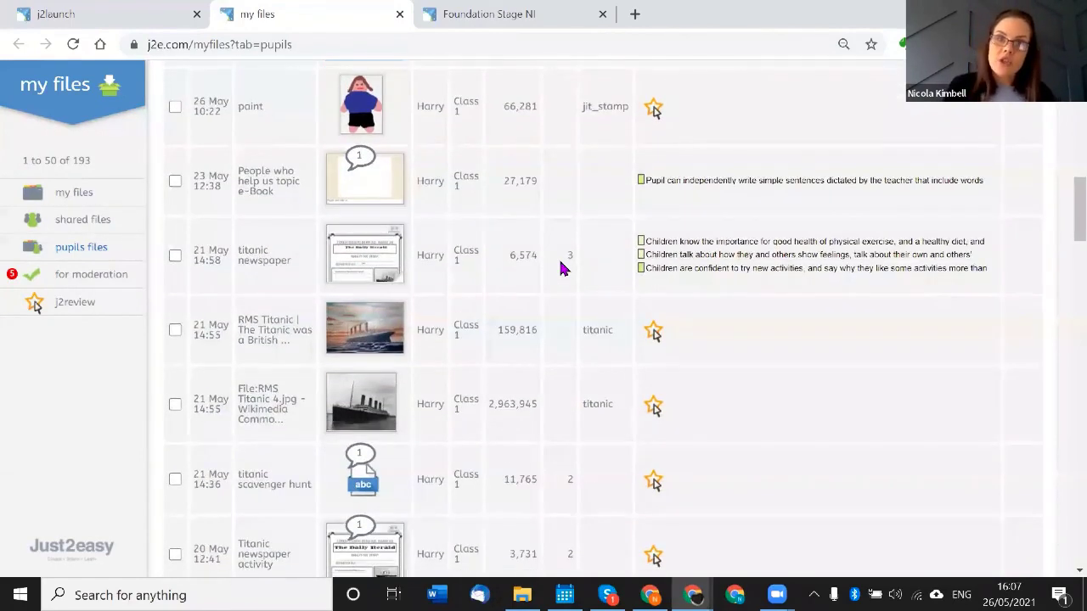
Post a "Great book" message with the pupil's name in the mix file's learning conversation and close the conversation
{"action": "scroll", "coordinate": [560, 269], "scroll_direction": "down", "scroll_amount": 3}
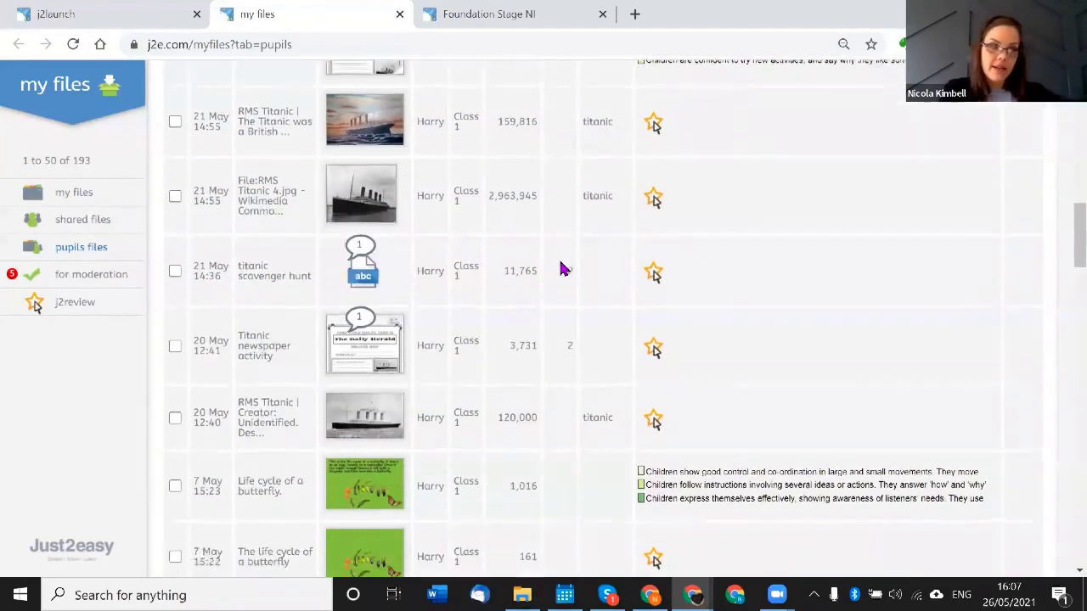
{"action": "scroll", "coordinate": [560, 269], "scroll_direction": "up", "scroll_amount": 12}
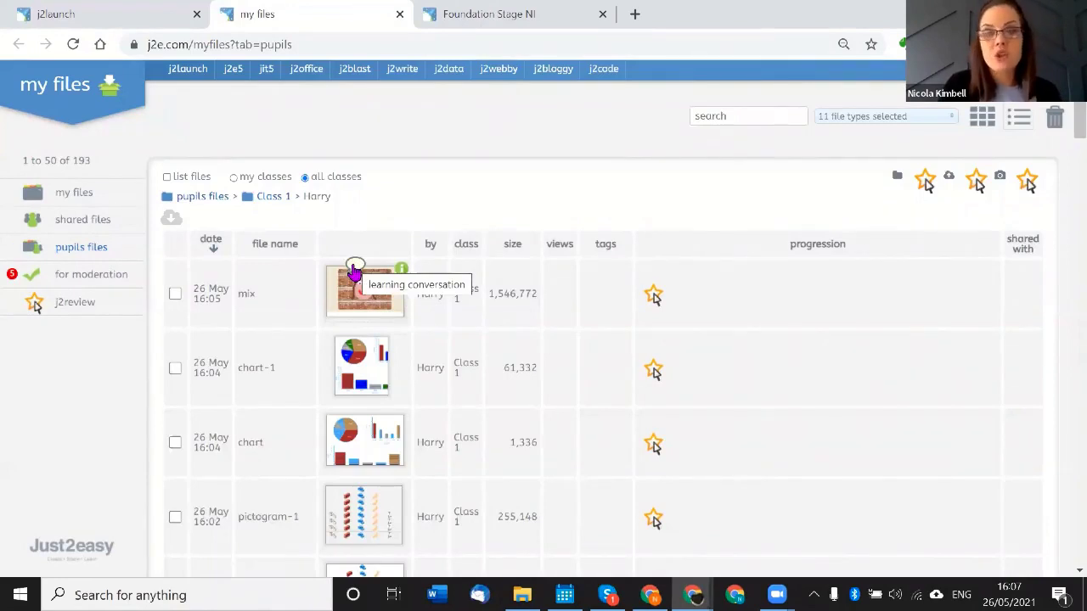
{"action": "left_click", "coordinate": [354, 270]}
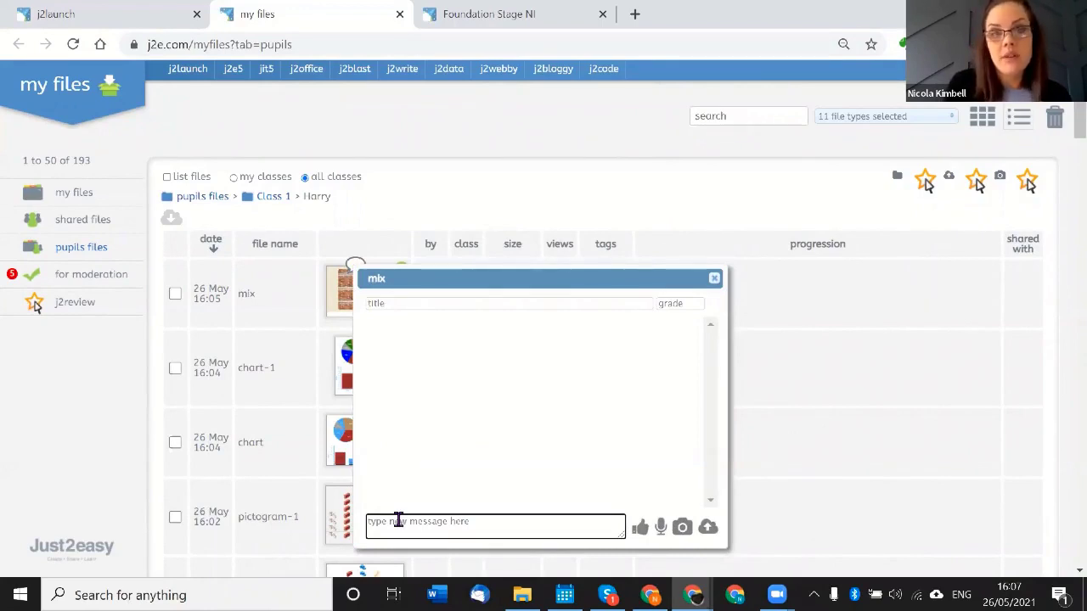
{"action": "left_click", "coordinate": [397, 520]}
{"action": "type", "text": "Great"}
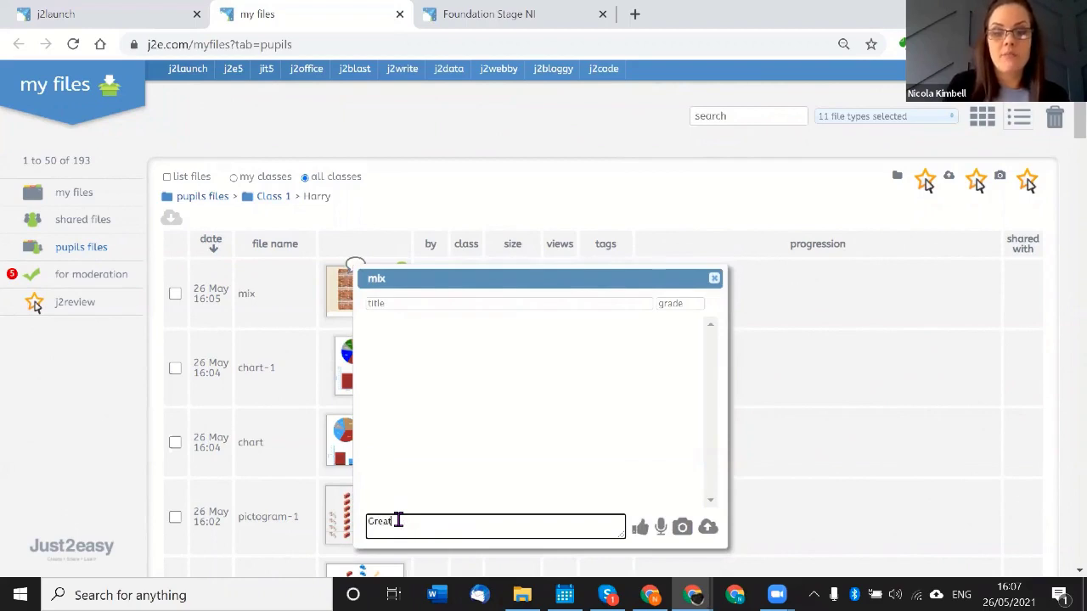
{"action": "type", "text": " look harry"}
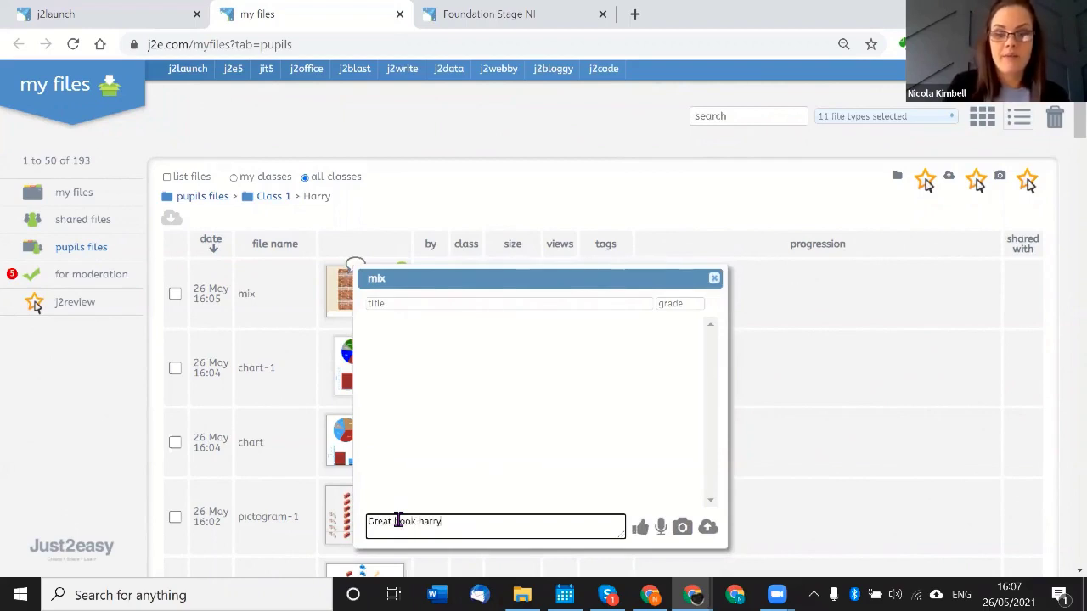
{"action": "key", "text": "Return"}
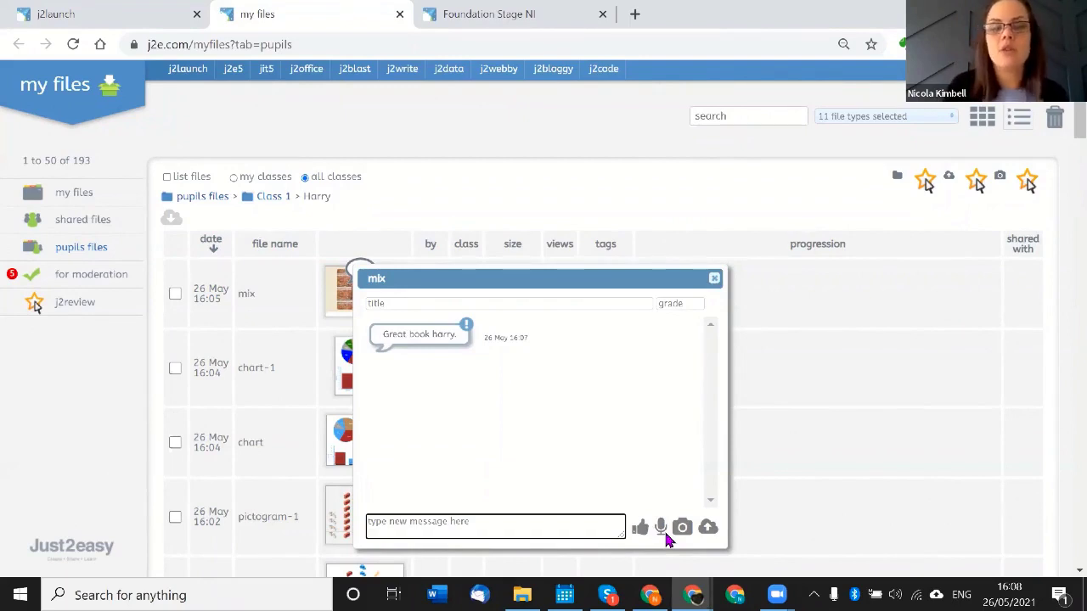
{"action": "left_click", "coordinate": [715, 280]}
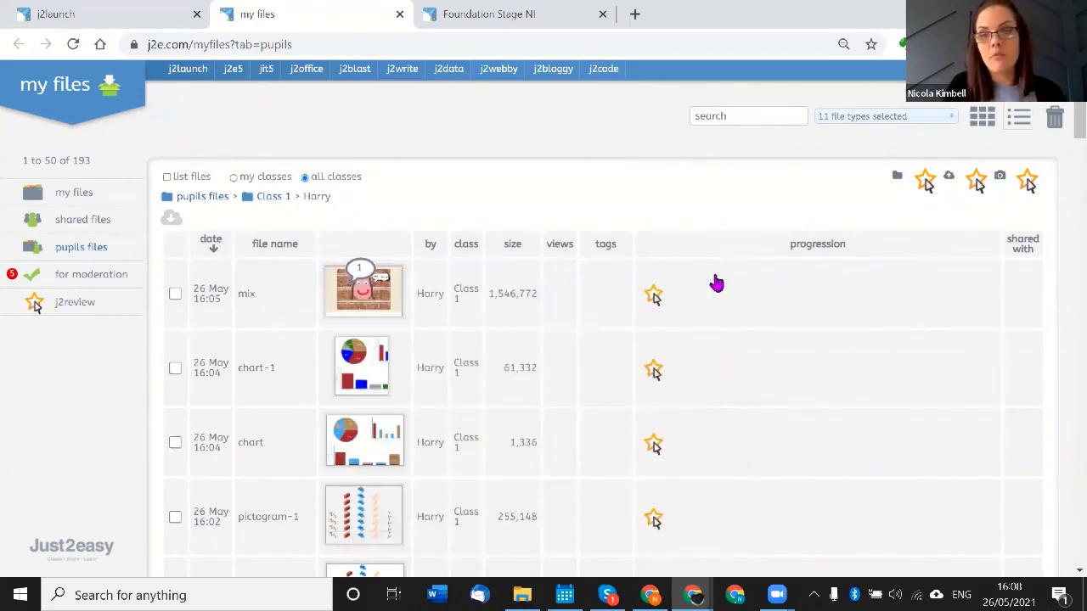
Open the progression framework for the mix file and switch it to the EYFS framework's Early years statements
{"action": "left_click", "coordinate": [650, 299]}
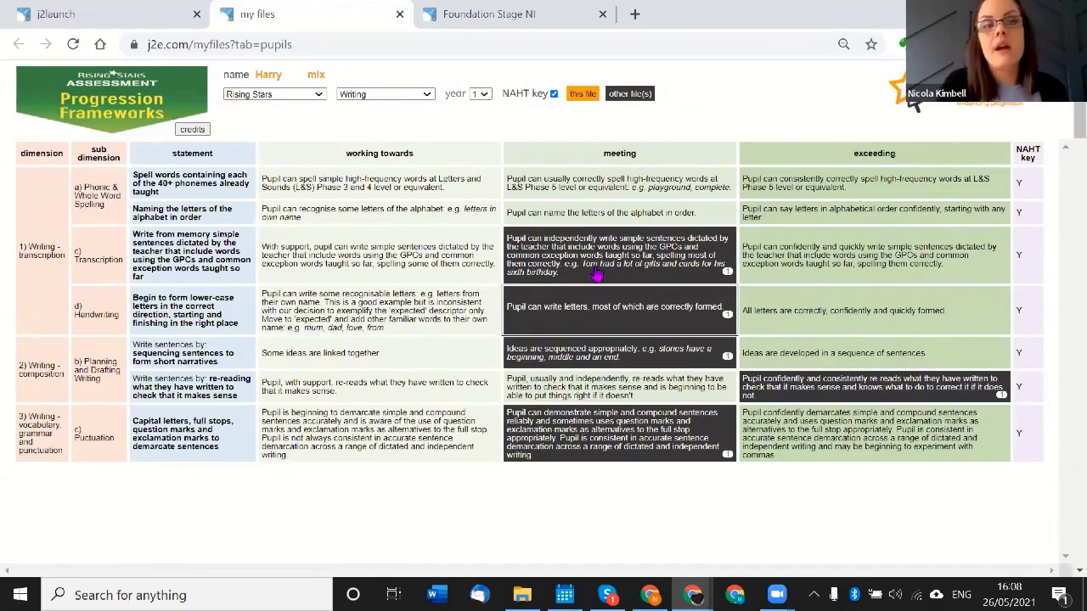
{"action": "left_click", "coordinate": [311, 96]}
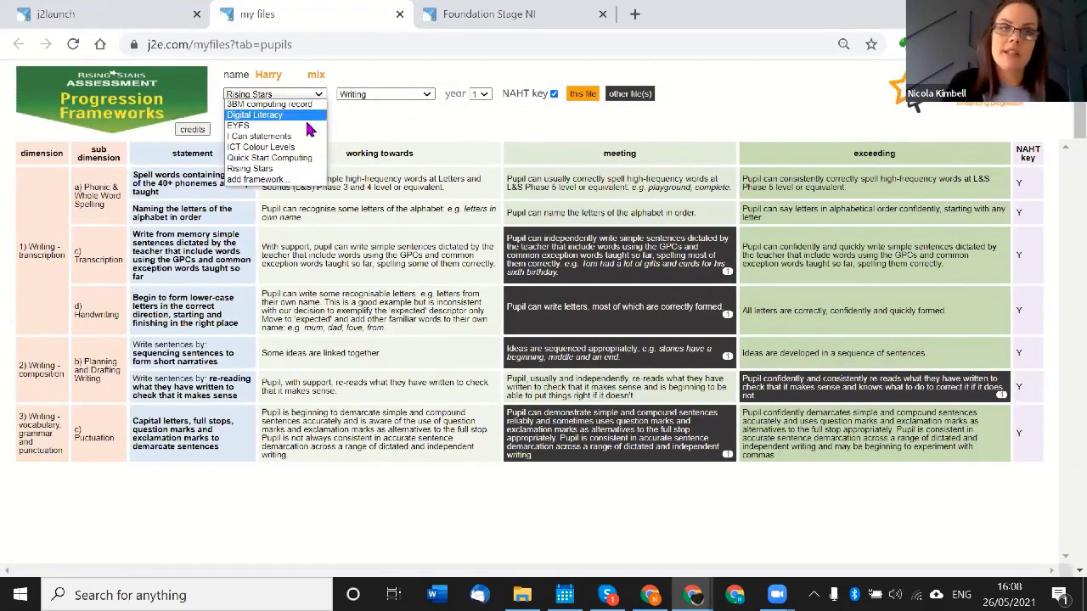
{"action": "left_click", "coordinate": [308, 126]}
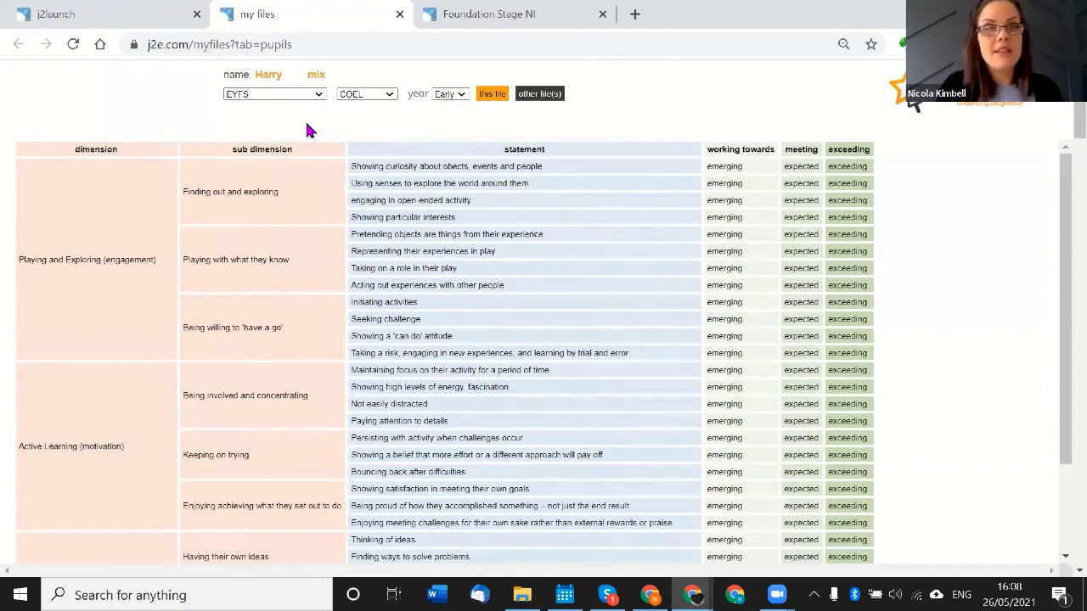
{"action": "scroll", "coordinate": [309, 315], "scroll_direction": "down", "scroll_amount": 2}
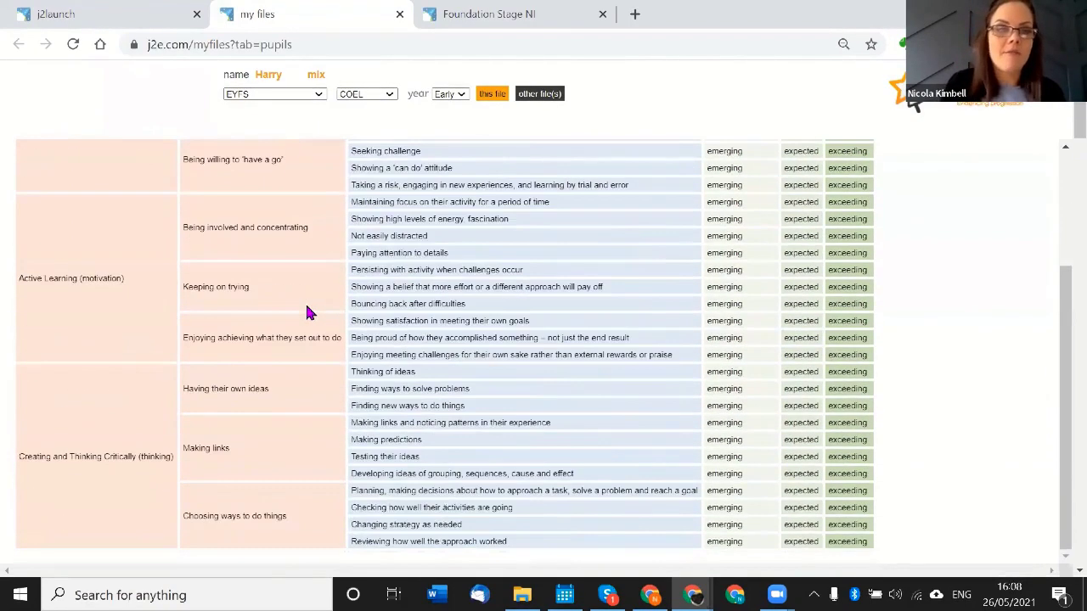
{"action": "left_click", "coordinate": [372, 95]}
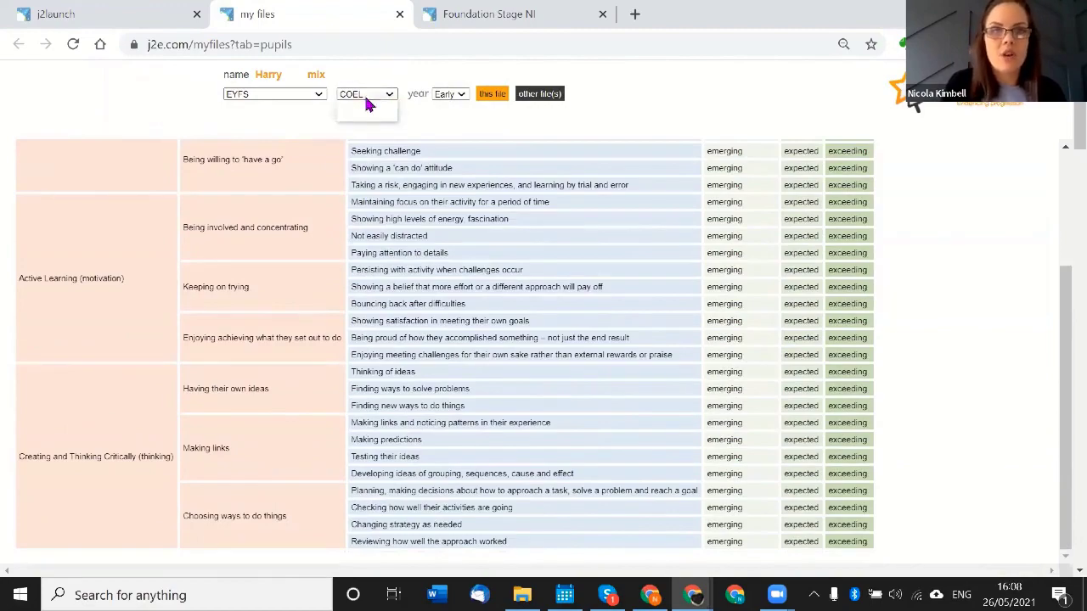
{"action": "left_click", "coordinate": [370, 116]}
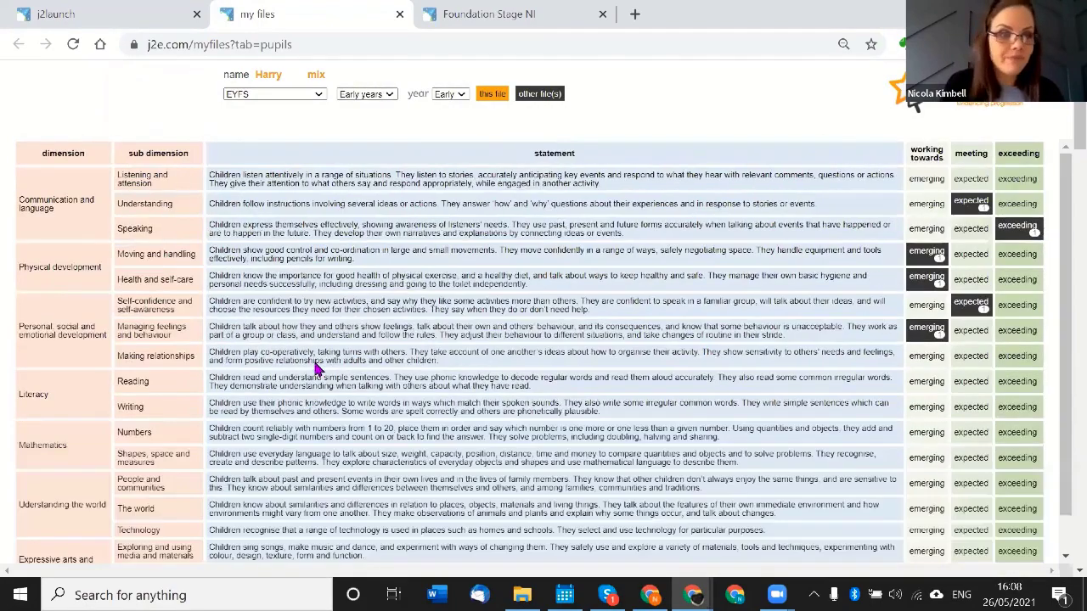
{"action": "scroll", "coordinate": [280, 365], "scroll_direction": "down", "scroll_amount": 1}
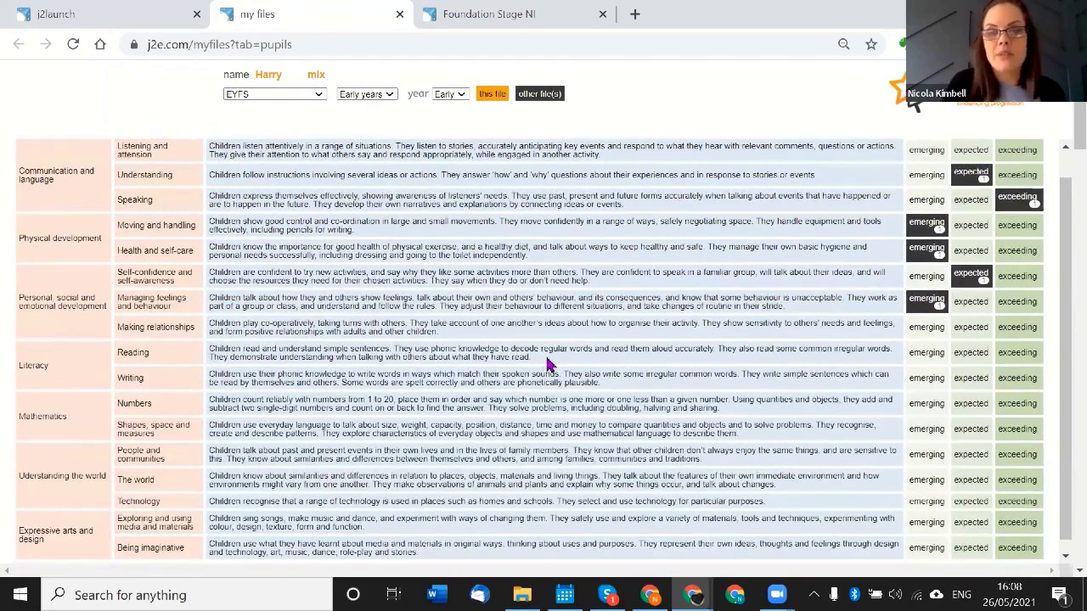
Assess the mix file as expected for Reading and emerging for Writing under Literacy, and close the framework
{"action": "left_click", "coordinate": [973, 360]}
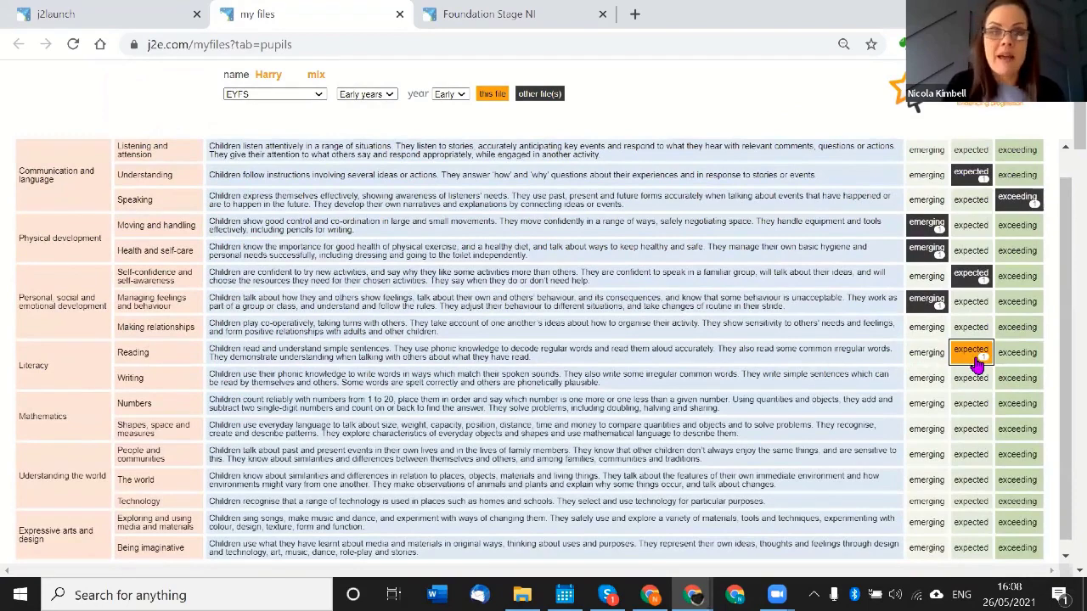
{"action": "left_click", "coordinate": [926, 384]}
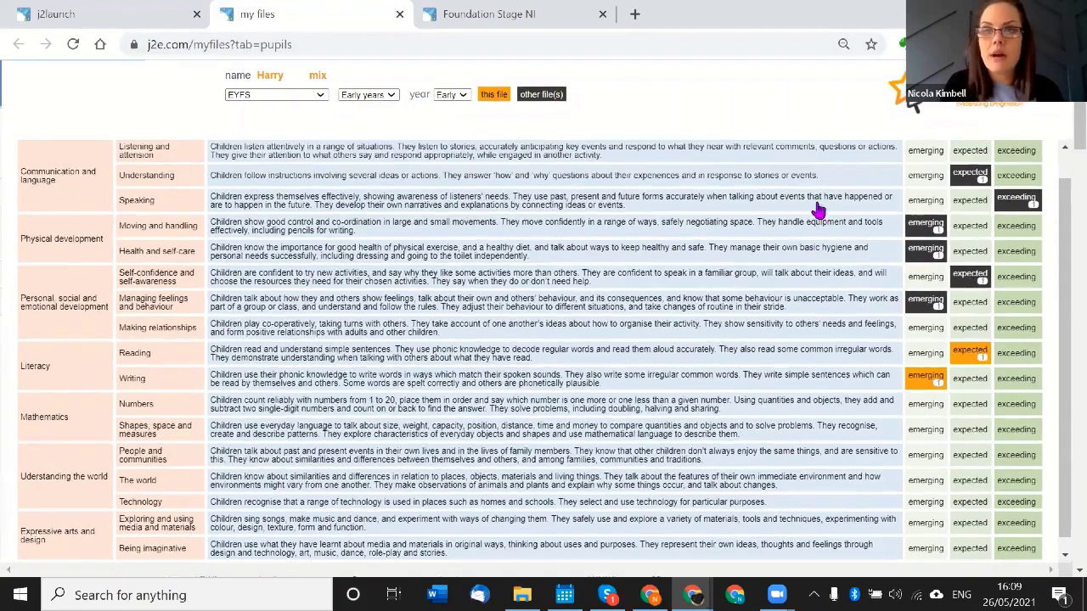
{"action": "key", "text": "Escape"}
Reload the pupils files and reopen the pupil's Class 1 folder to check the mix file's progression statements
{"action": "left_click", "coordinate": [73, 44]}
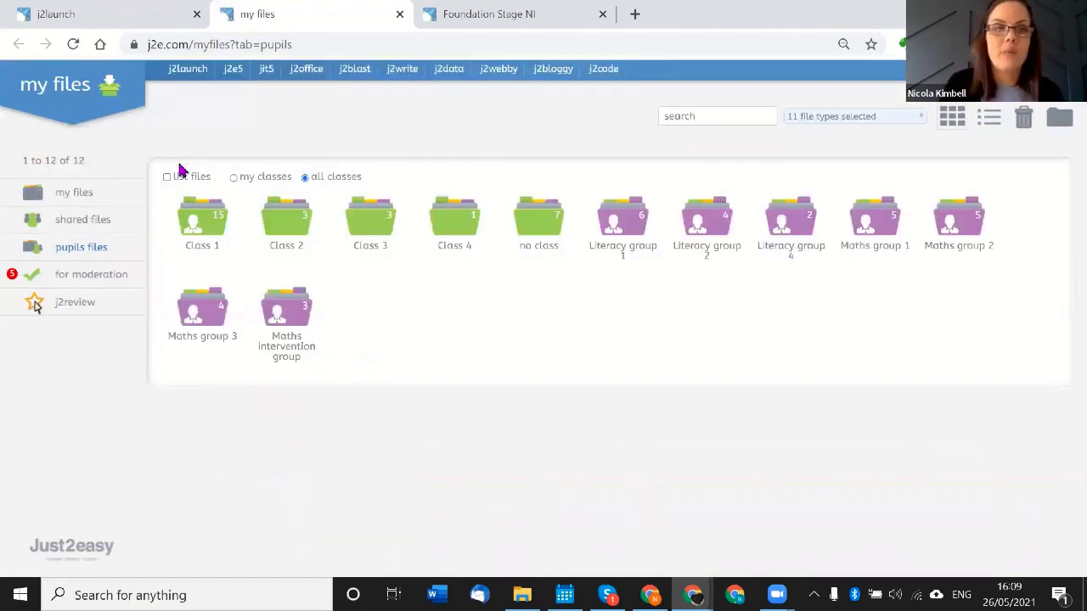
{"action": "left_click", "coordinate": [203, 234]}
{"action": "left_click", "coordinate": [560, 258]}
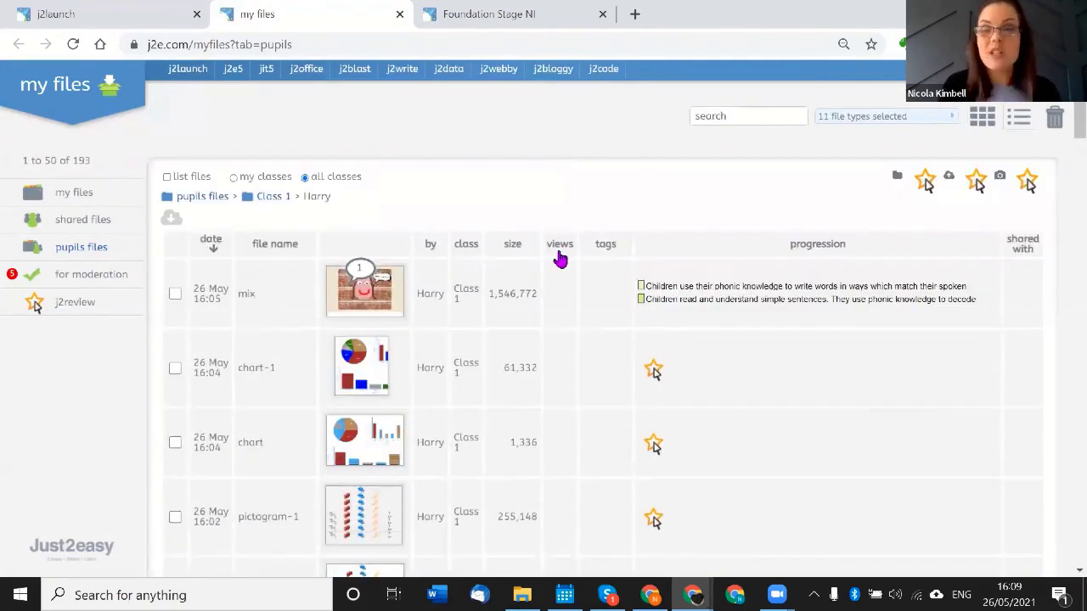
{"action": "mouse_move", "coordinate": [357, 317]}
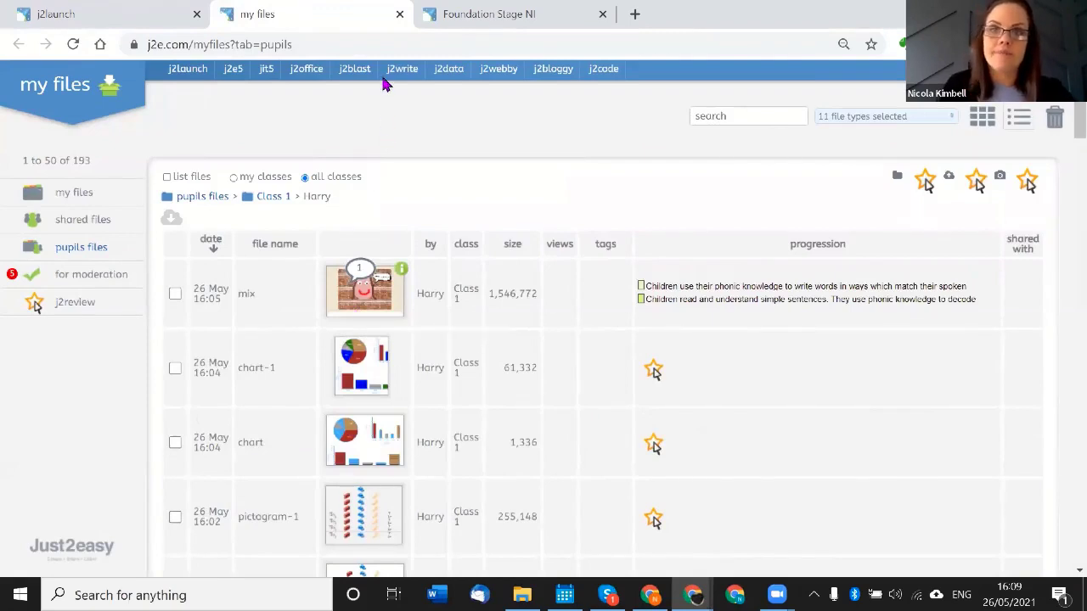
Close the pupils files and open the On the farm puzzle from the presentation's Teacher created resources page
{"action": "left_click", "coordinate": [399, 14]}
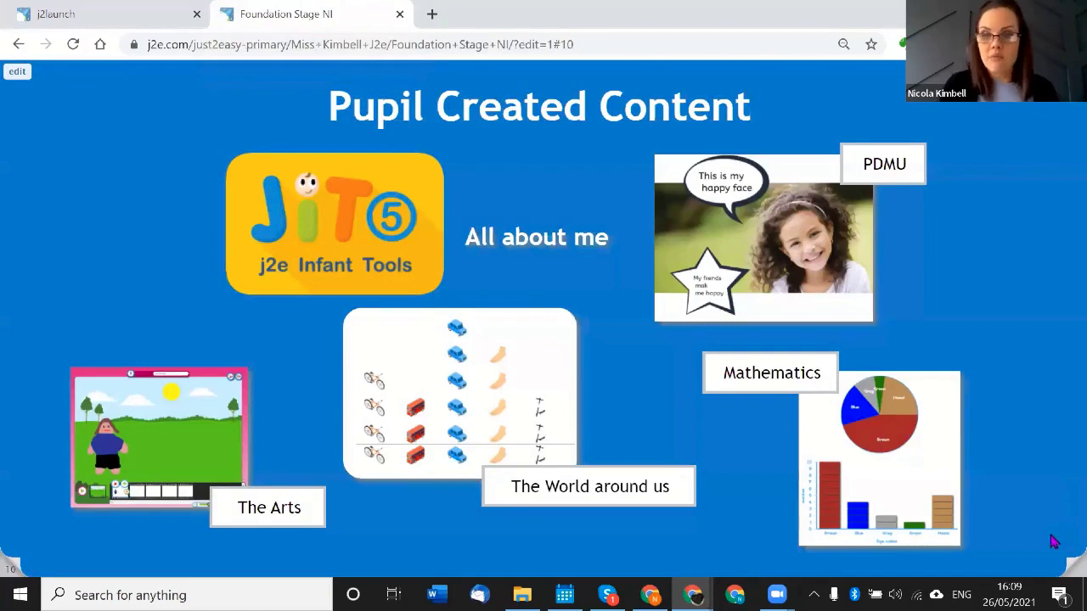
{"action": "left_click", "coordinate": [1065, 571]}
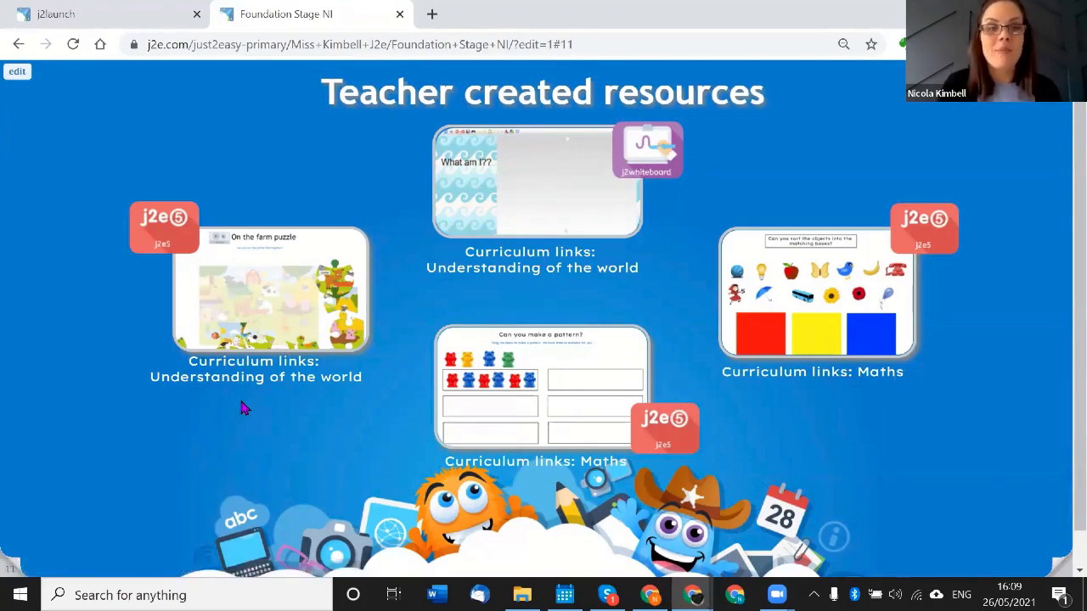
{"action": "left_click", "coordinate": [312, 316]}
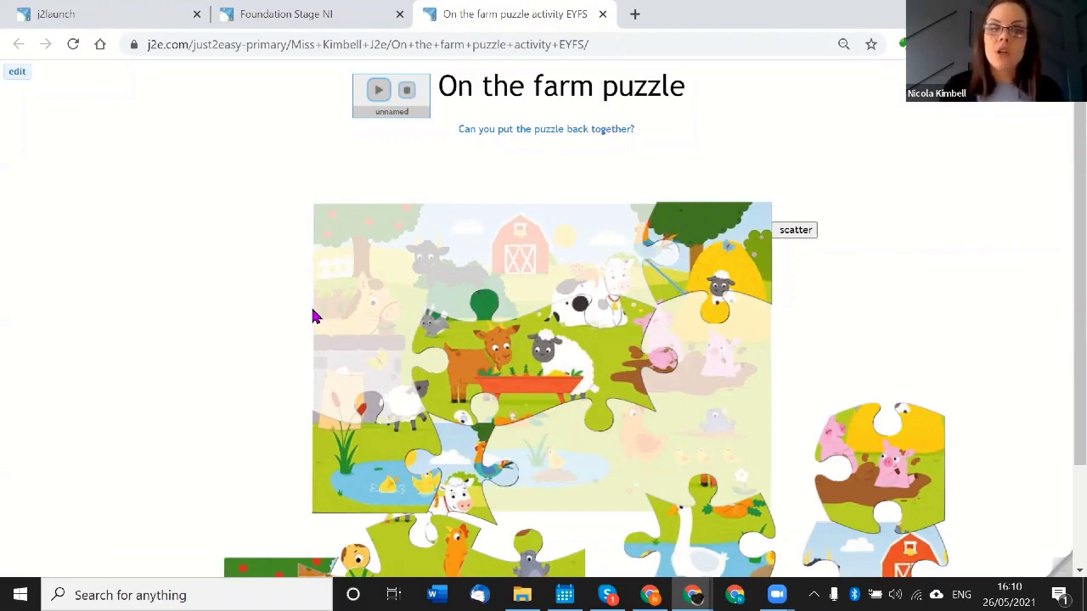
Try the farm puzzle by fitting the pigs and goose pieces, scattering all pieces, and playing the audio clip
{"action": "left_click_drag", "start_coordinate": [874, 455], "coordinate": [695, 361]}
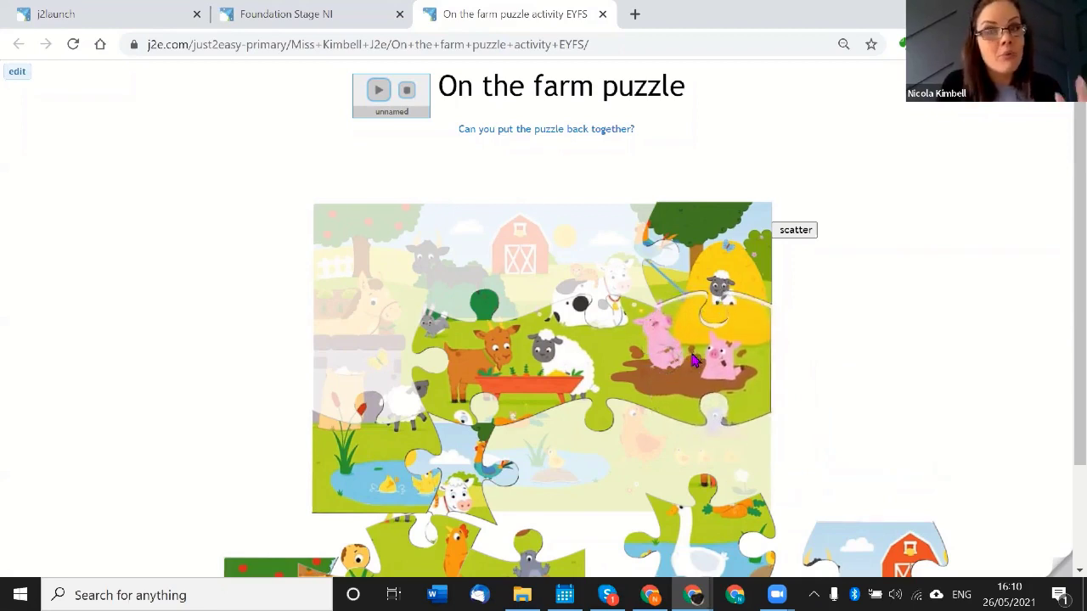
{"action": "left_click_drag", "start_coordinate": [713, 535], "coordinate": [490, 458]}
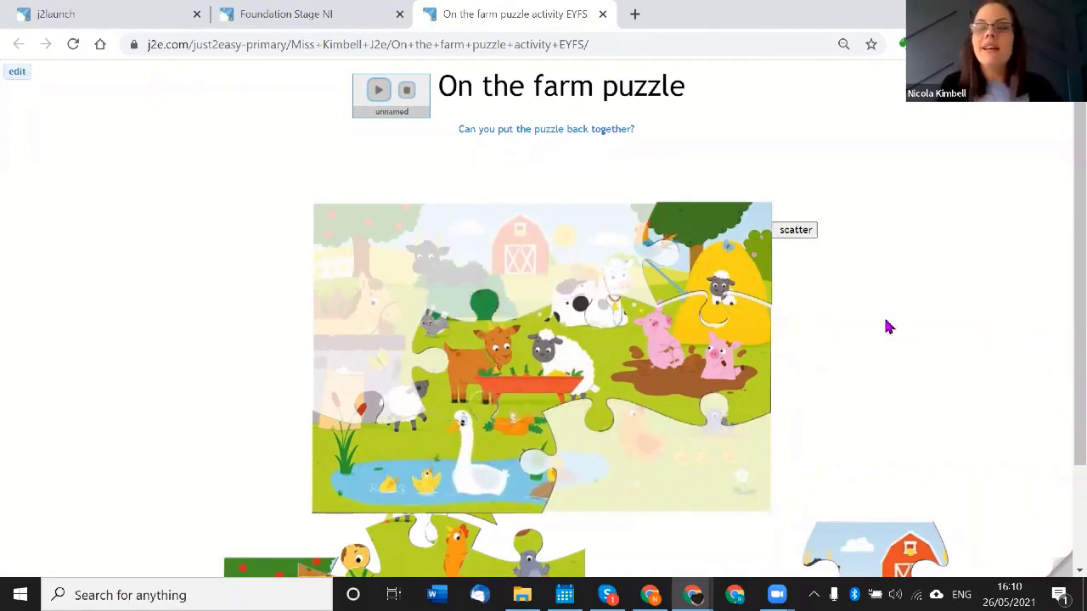
{"action": "left_click", "coordinate": [795, 230]}
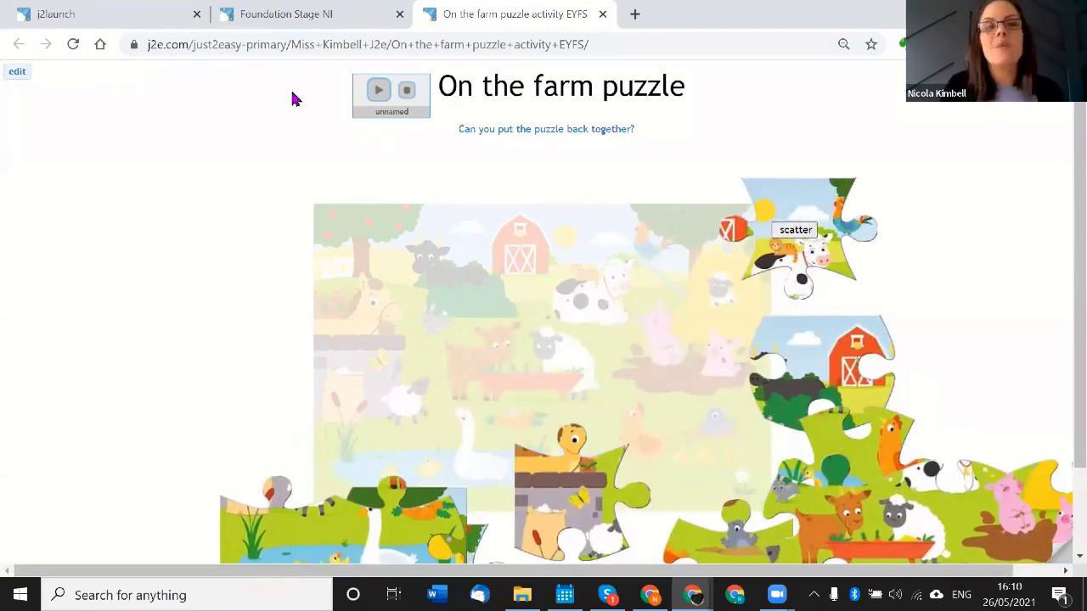
{"action": "left_click", "coordinate": [378, 91]}
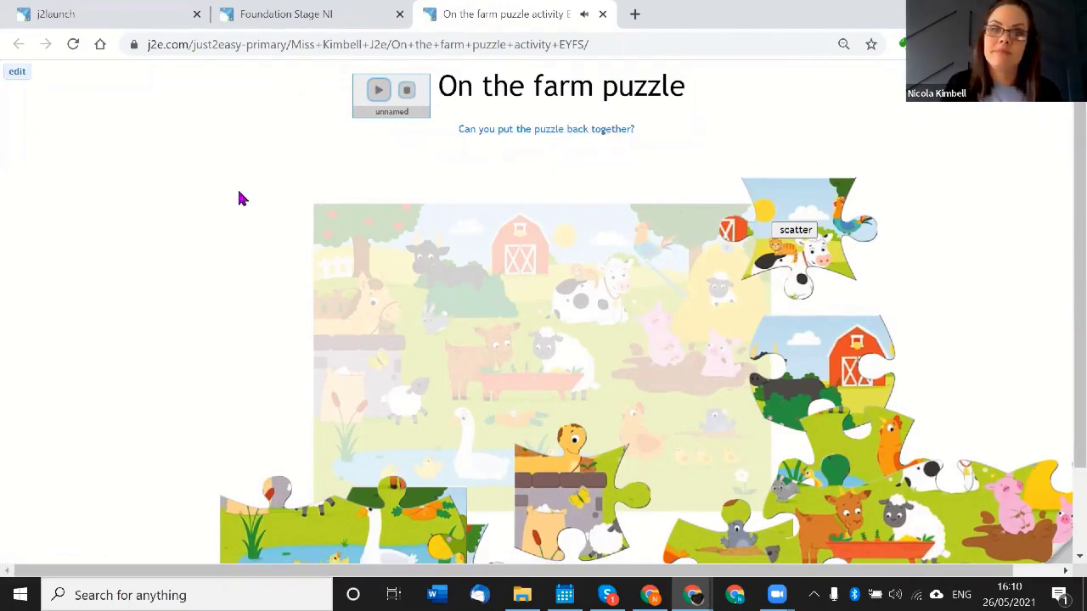
Switch the farm puzzle file to editing and go to its Activity 2 page
{"action": "left_click", "coordinate": [17, 73]}
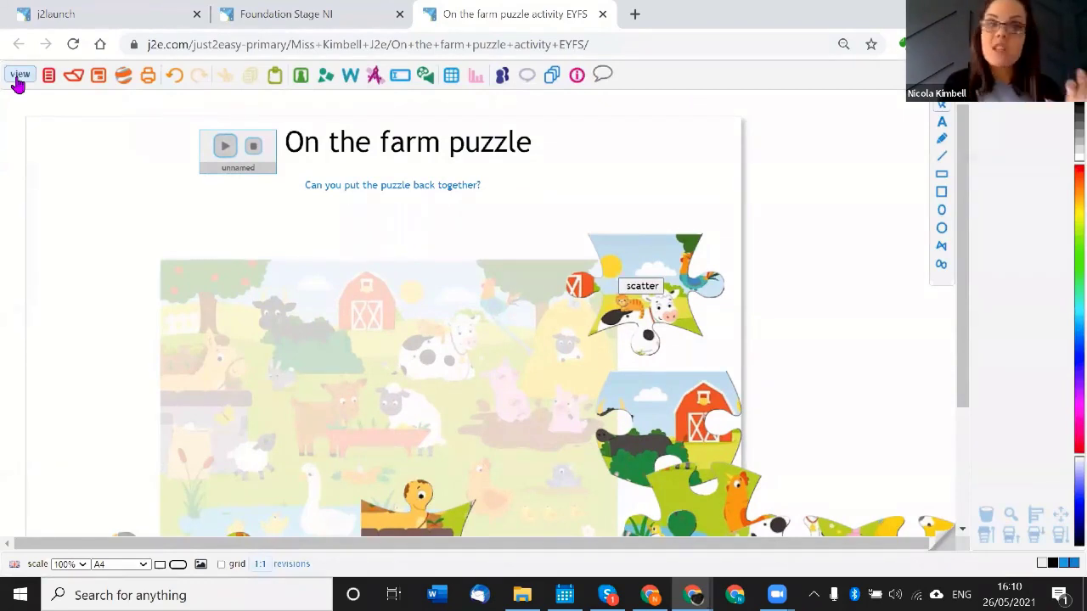
{"action": "scroll", "coordinate": [266, 340], "scroll_direction": "down", "scroll_amount": 3}
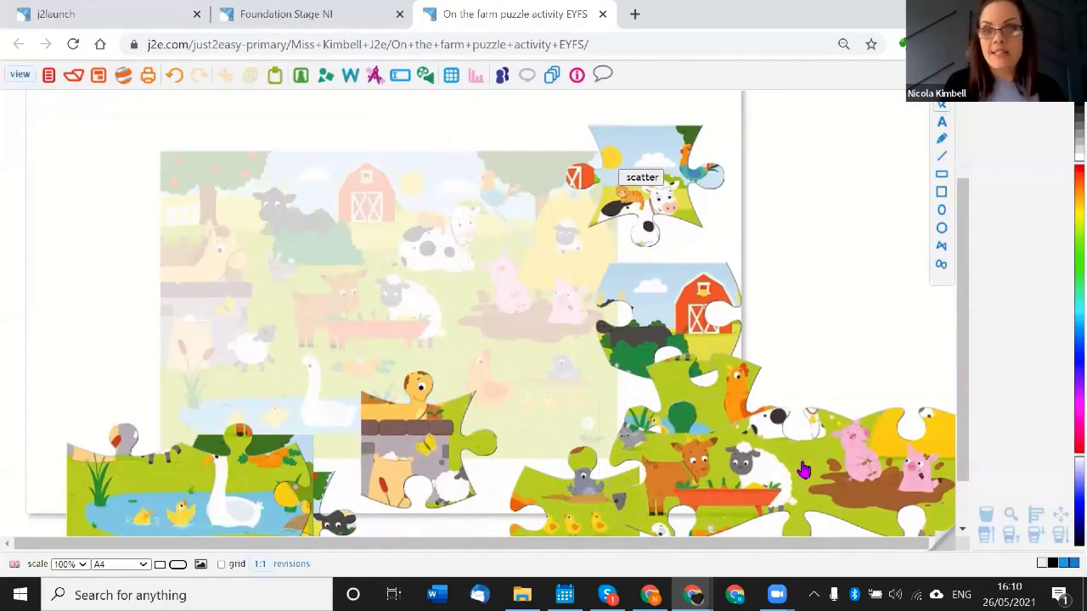
{"action": "left_click", "coordinate": [940, 539]}
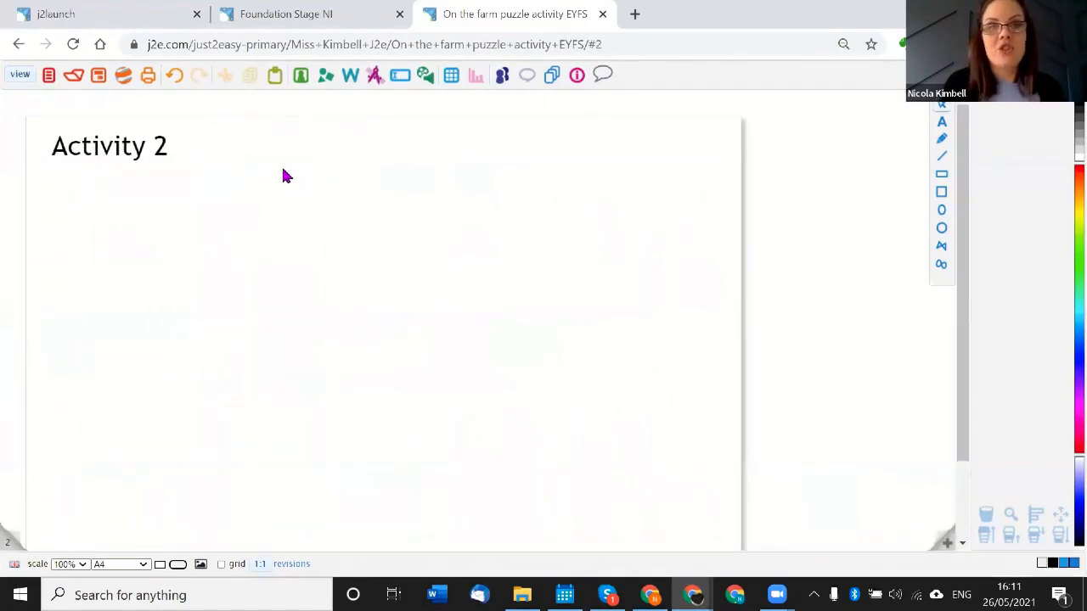
Add the On the farm picture from my pictures to the Activity 2 page, enlarged below the title, and convert it to a jigsaw
{"action": "left_click", "coordinate": [300, 75]}
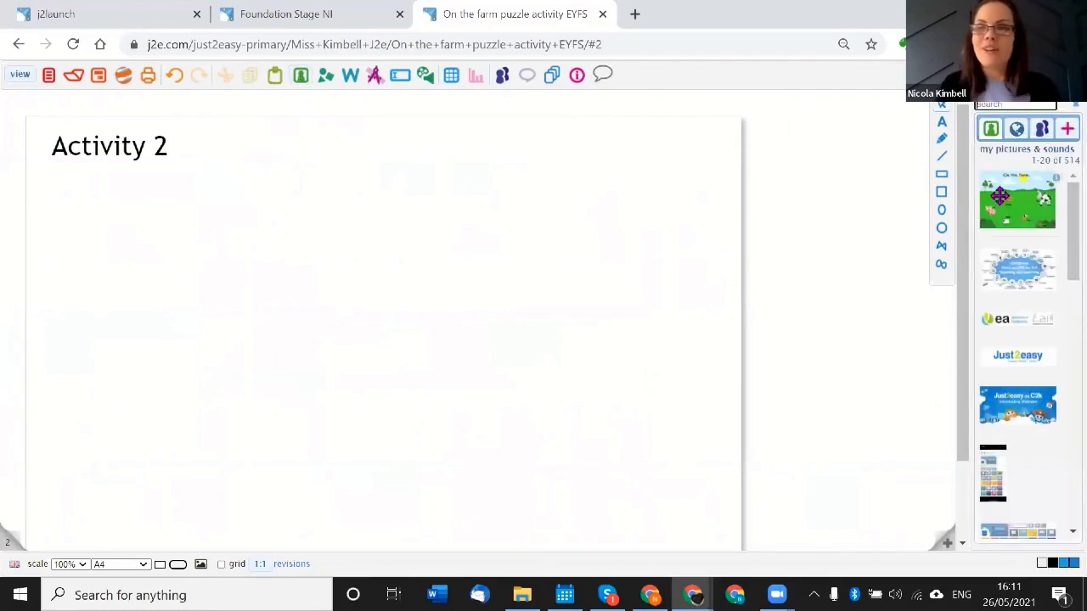
{"action": "left_click_drag", "start_coordinate": [1000, 196], "coordinate": [163, 244]}
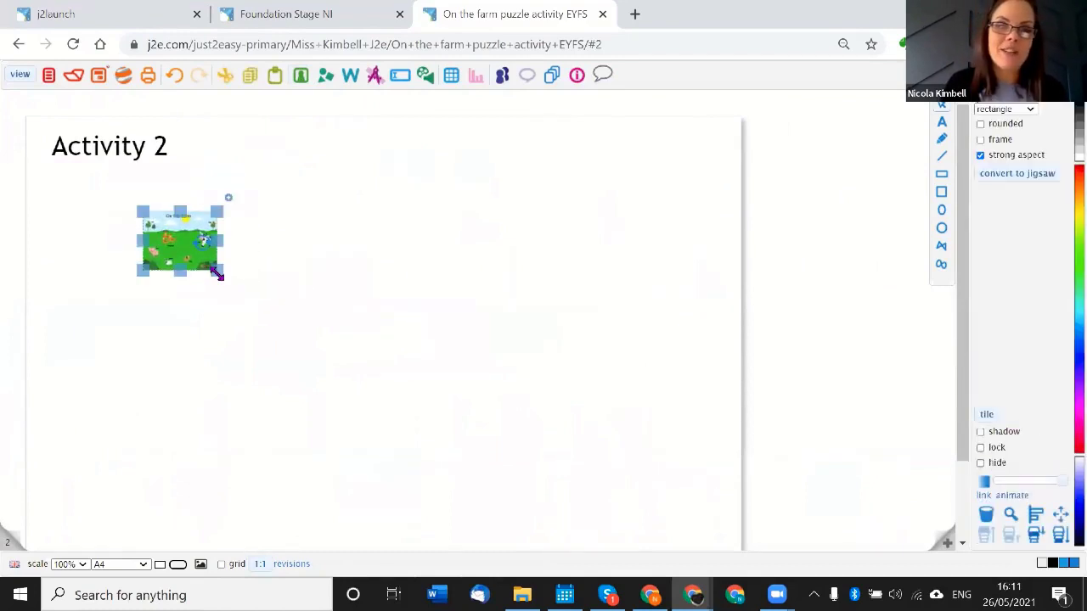
{"action": "left_click_drag", "start_coordinate": [218, 274], "coordinate": [538, 407]}
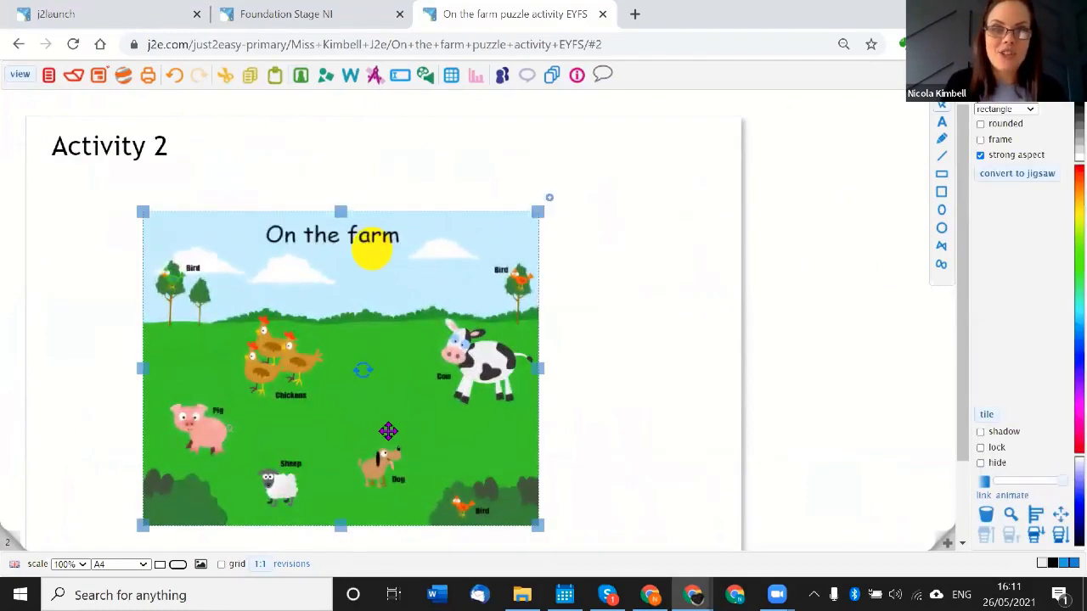
{"action": "left_click_drag", "start_coordinate": [407, 428], "coordinate": [430, 418]}
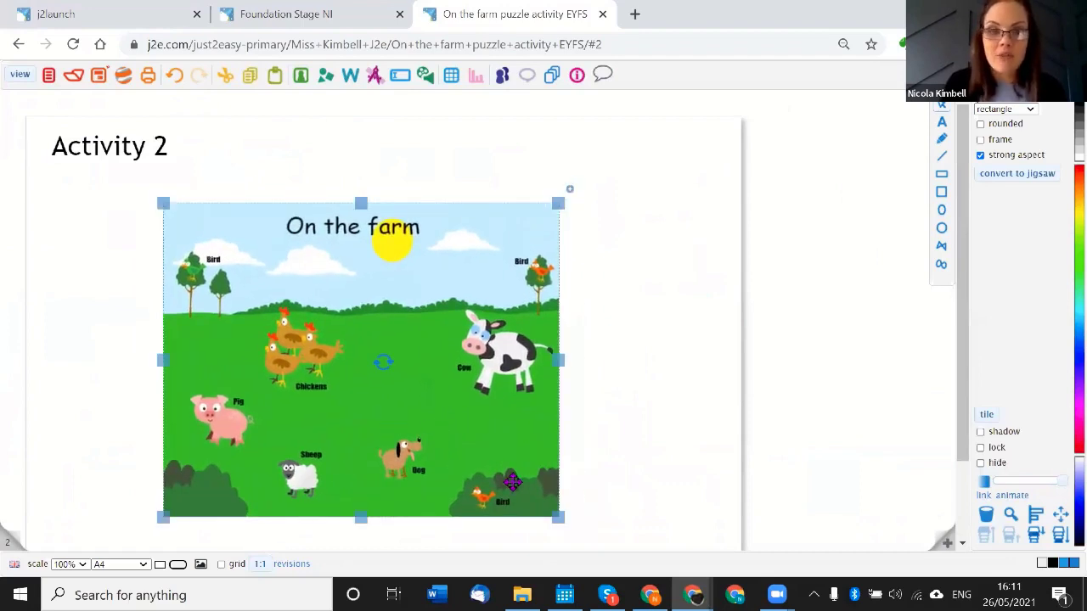
{"action": "left_click_drag", "start_coordinate": [557, 516], "coordinate": [588, 538]}
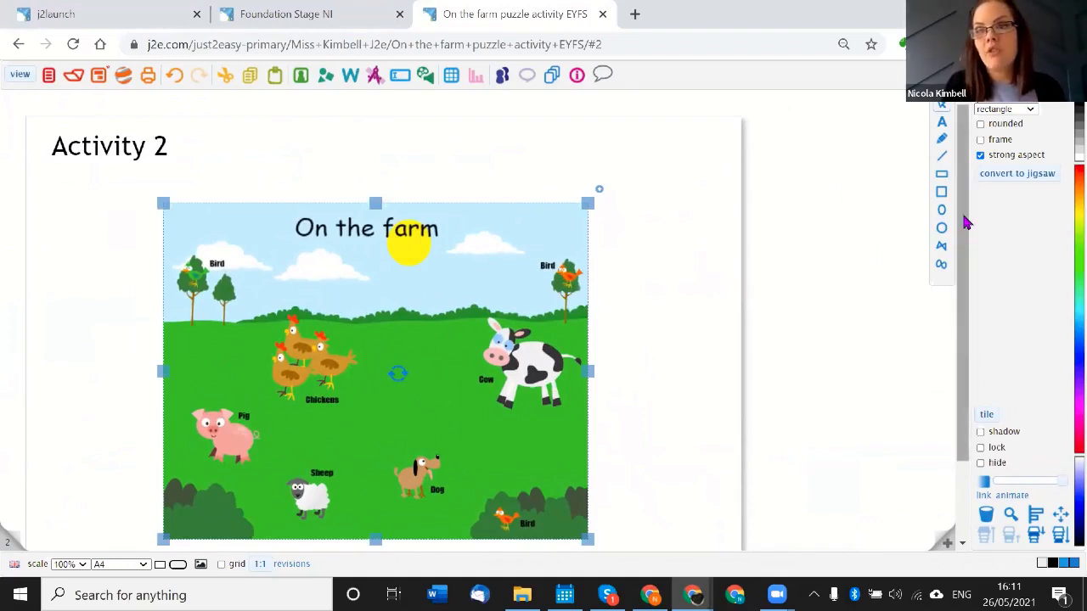
{"action": "left_click", "coordinate": [1023, 178]}
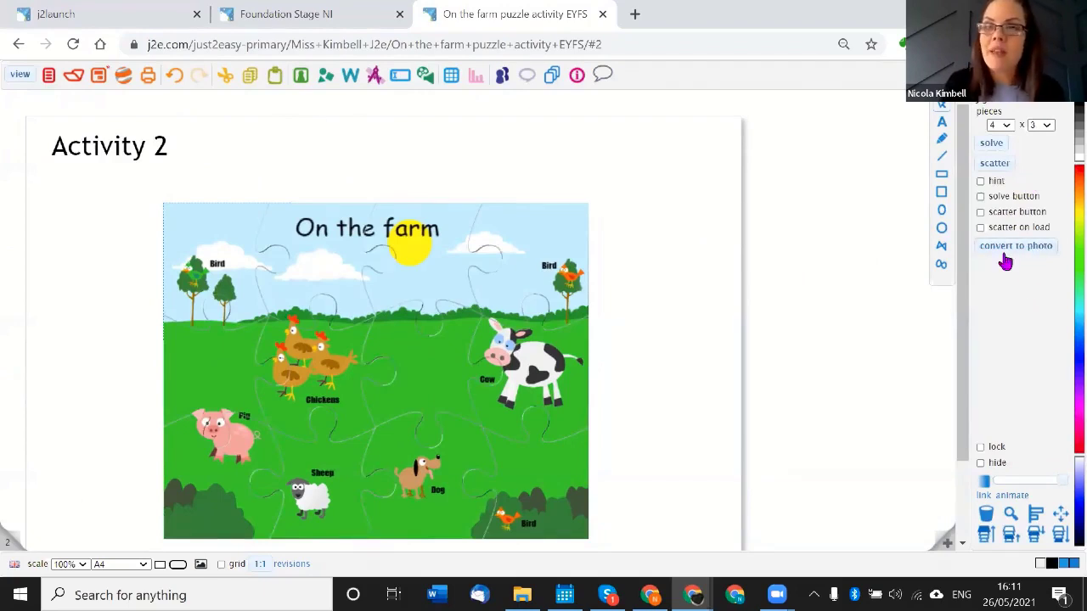
Enable the scatter button and scatter on load options for the Activity 2 farm jigsaw
{"action": "left_click", "coordinate": [981, 213]}
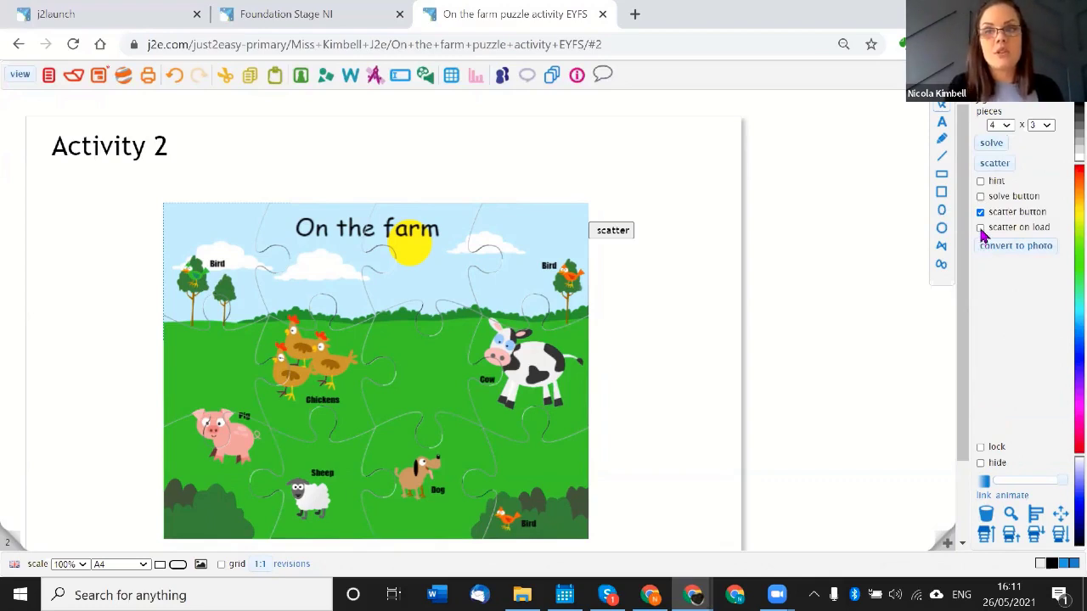
{"action": "left_click", "coordinate": [980, 229]}
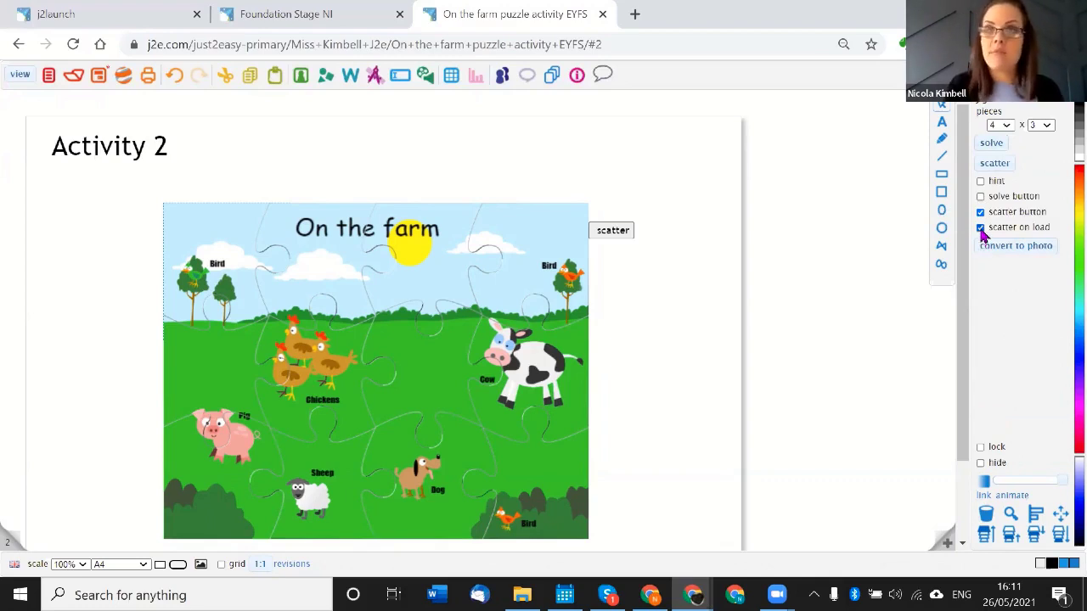
{"action": "left_click", "coordinate": [1001, 125]}
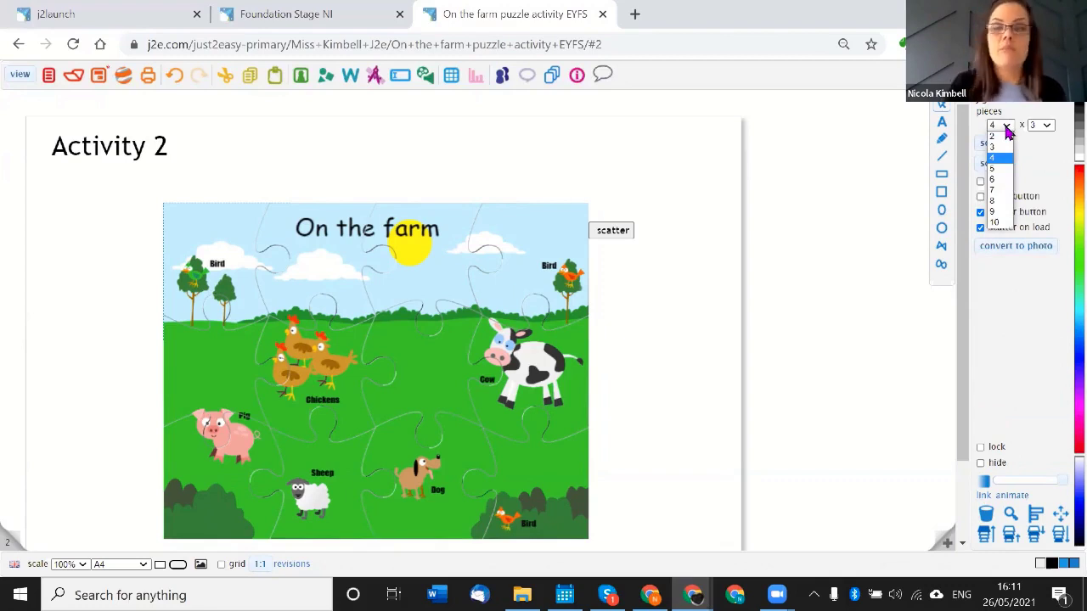
{"action": "left_click", "coordinate": [861, 161]}
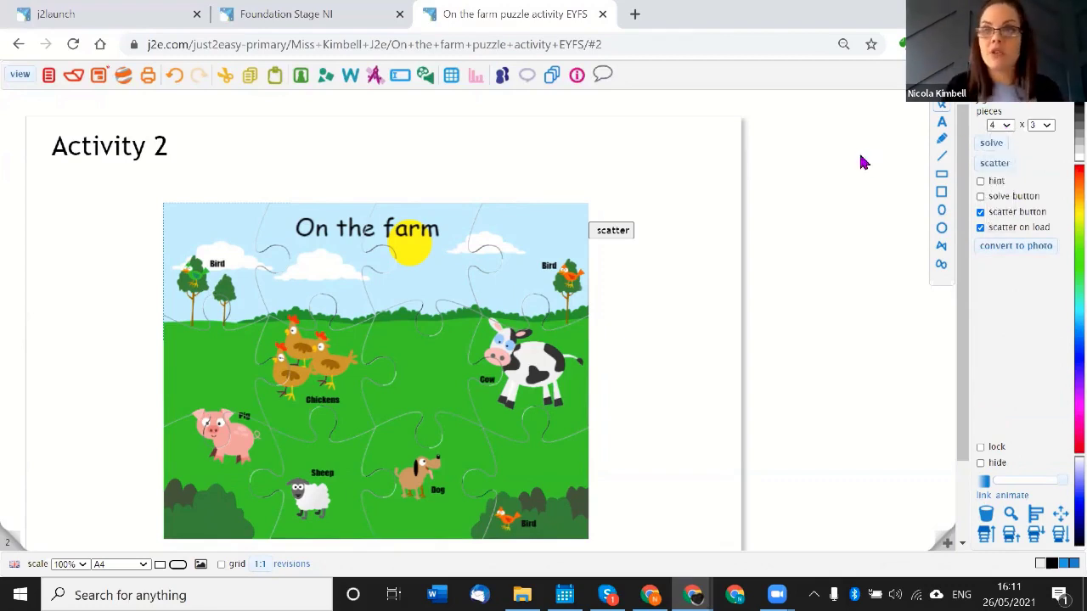
{"action": "left_click", "coordinate": [861, 160]}
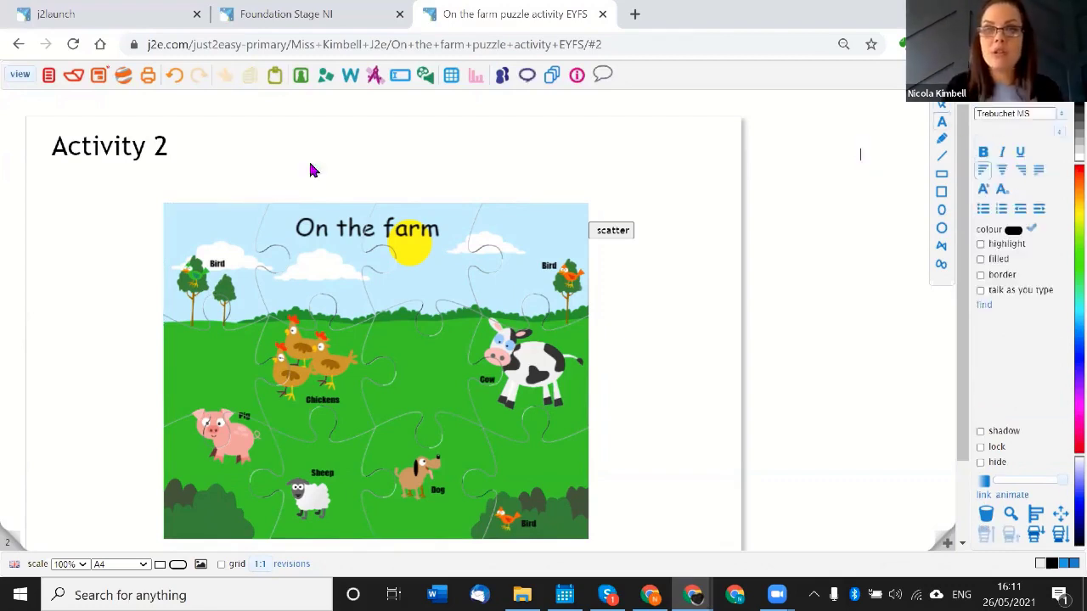
Preview the Activity 2 page, scatter the jigsaw pieces, and return to the file's first page
{"action": "left_click", "coordinate": [16, 76]}
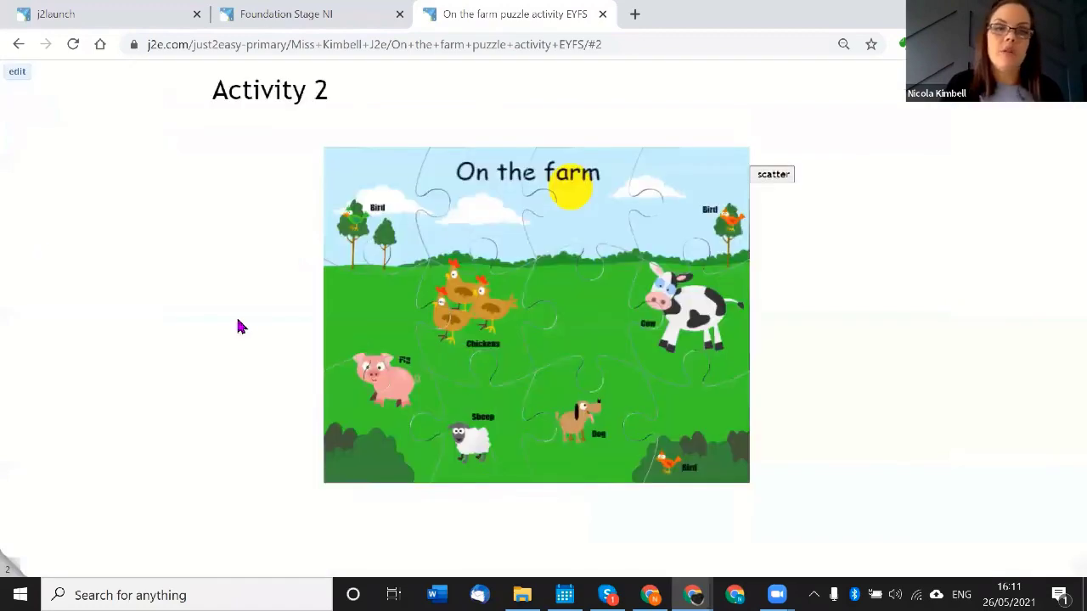
{"action": "left_click", "coordinate": [765, 179]}
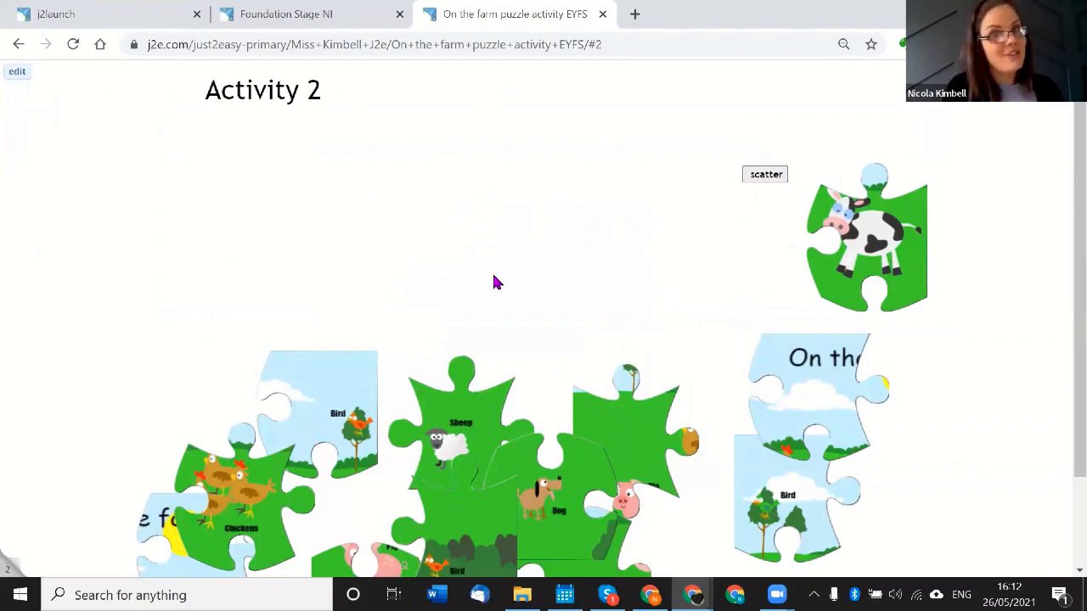
{"action": "left_click", "coordinate": [12, 564]}
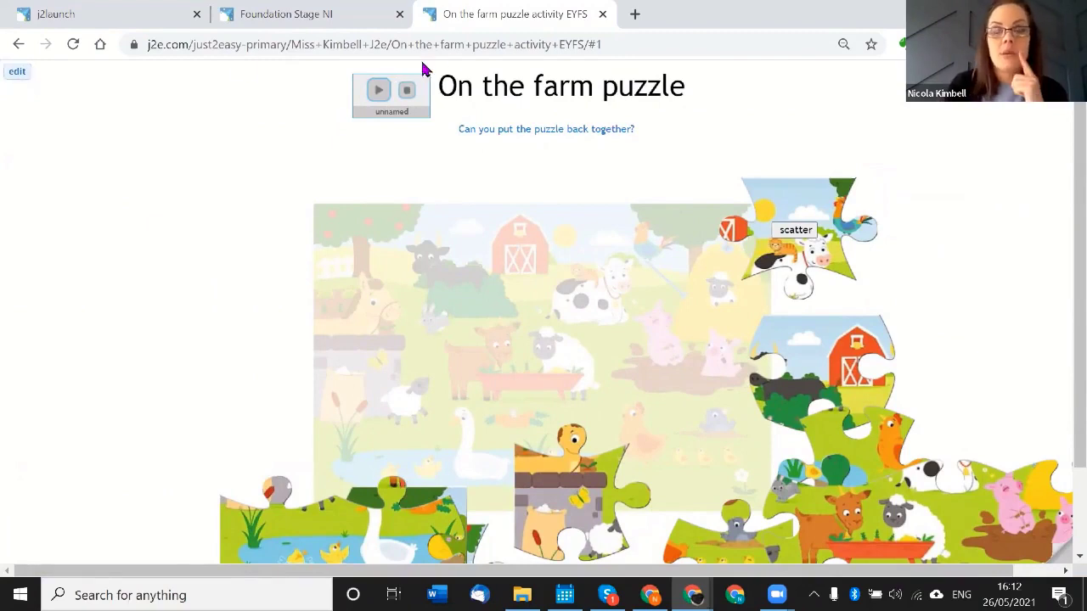
Close the farm puzzle without saving and open the What am I whiteboard activity from the Teacher created resources page
{"action": "left_click", "coordinate": [601, 15]}
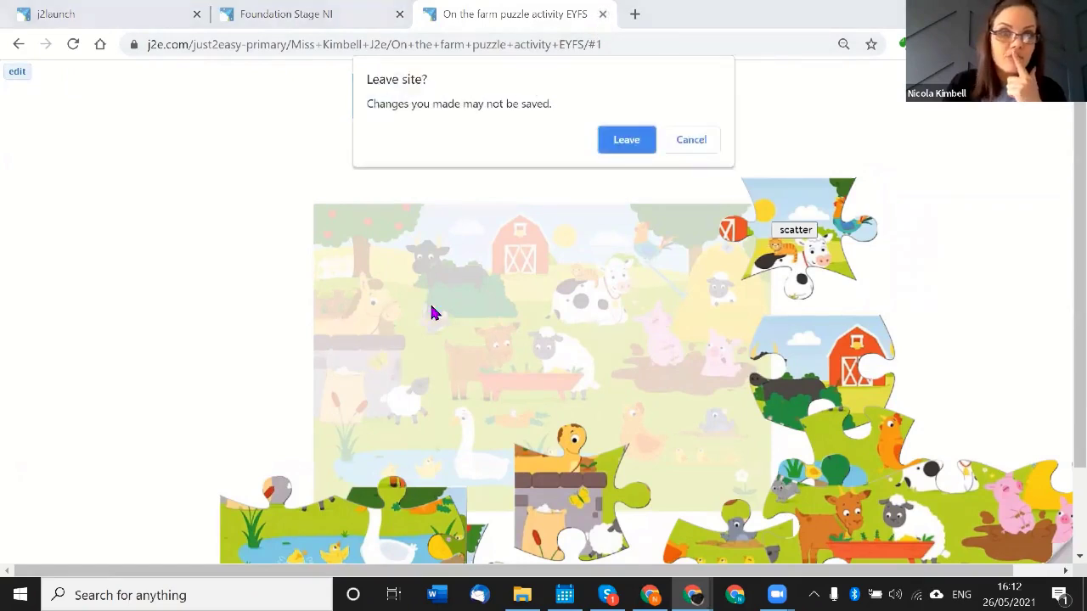
{"action": "left_click", "coordinate": [633, 150]}
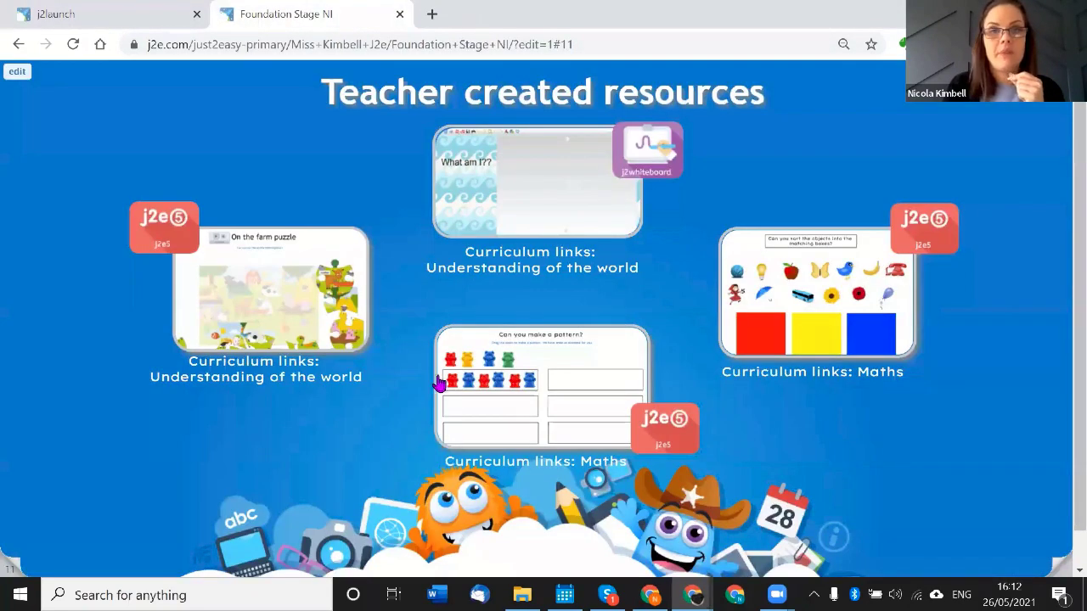
{"action": "left_click", "coordinate": [566, 217]}
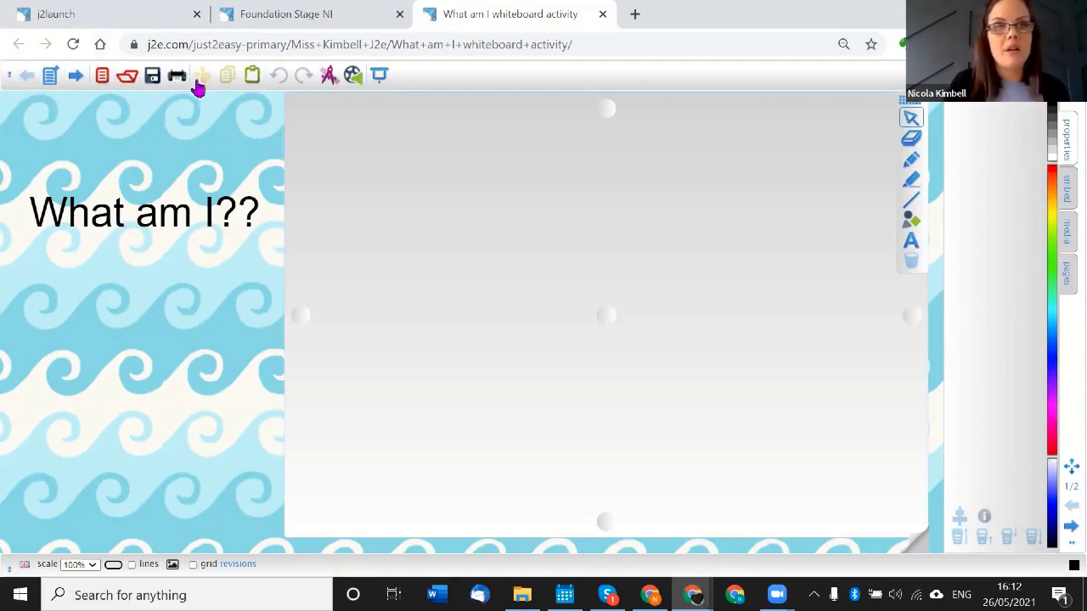
Relocate the whiteboard's main toolbar to the foot of the page and its drawing tool palette below the What am I?? title
{"action": "left_click", "coordinate": [9, 79]}
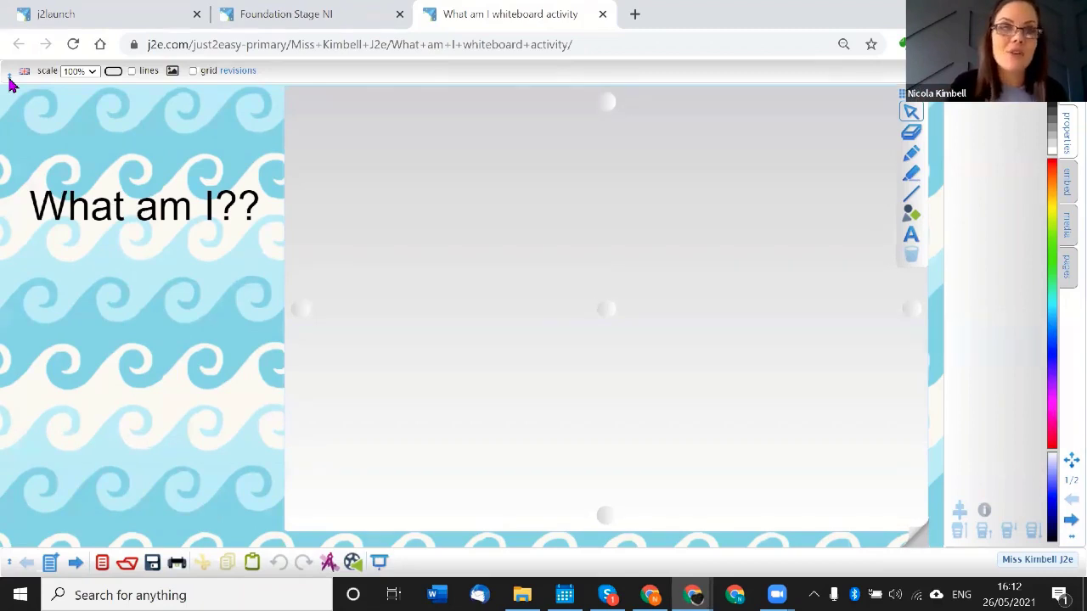
{"action": "left_click", "coordinate": [9, 76]}
{"action": "left_click", "coordinate": [9, 77]}
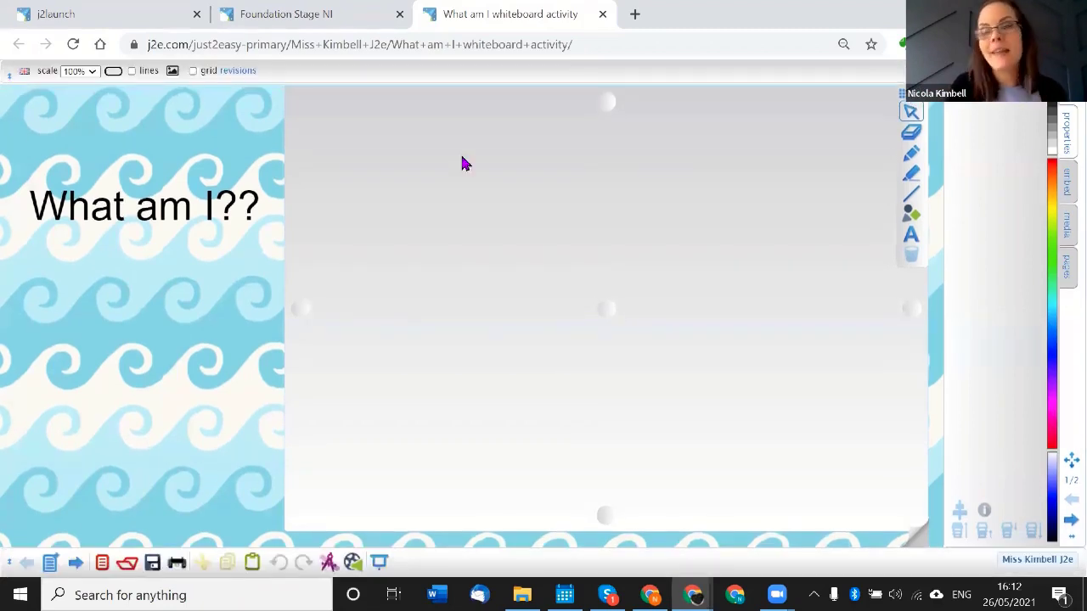
{"action": "mouse_move", "coordinate": [904, 97]}
{"action": "left_mouse_down"}
{"action": "mouse_move", "coordinate": [475, 174]}
{"action": "mouse_move", "coordinate": [216, 318]}
{"action": "mouse_move", "coordinate": [61, 348]}
{"action": "left_mouse_up"}
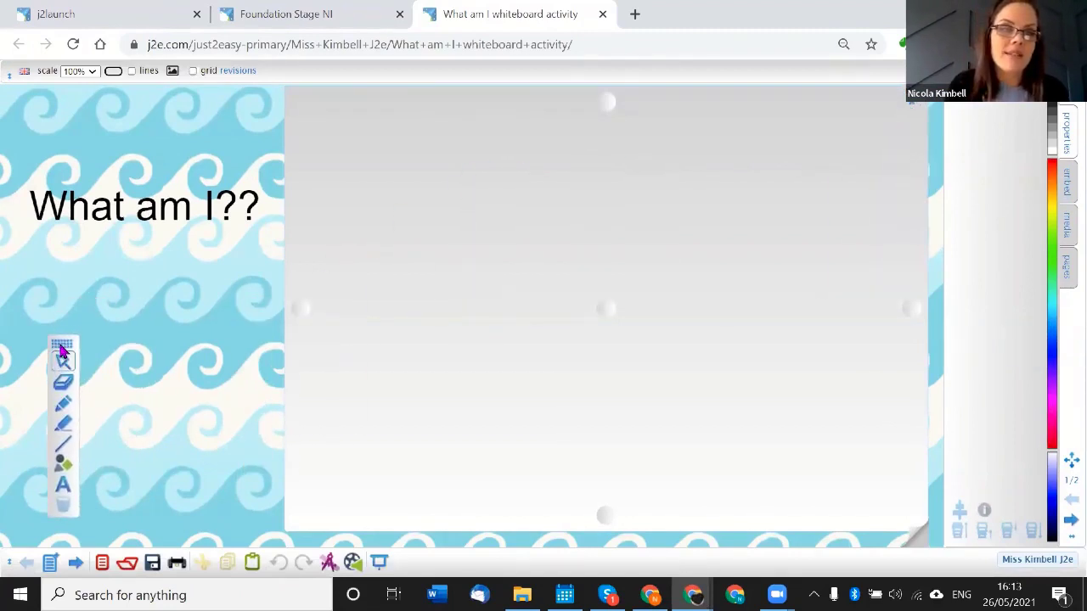
Draw a wavy black pen line below the What am I?? title and delete it
{"action": "left_click", "coordinate": [60, 402]}
{"action": "left_click_drag", "start_coordinate": [129, 363], "coordinate": [202, 349]}
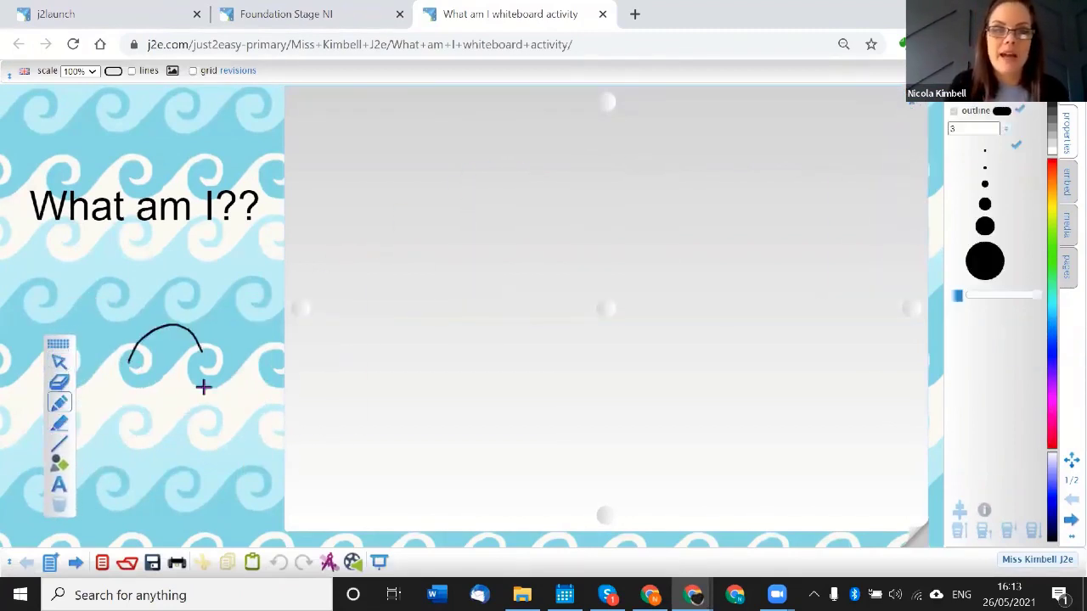
{"action": "left_click_drag", "start_coordinate": [204, 387], "coordinate": [280, 365]}
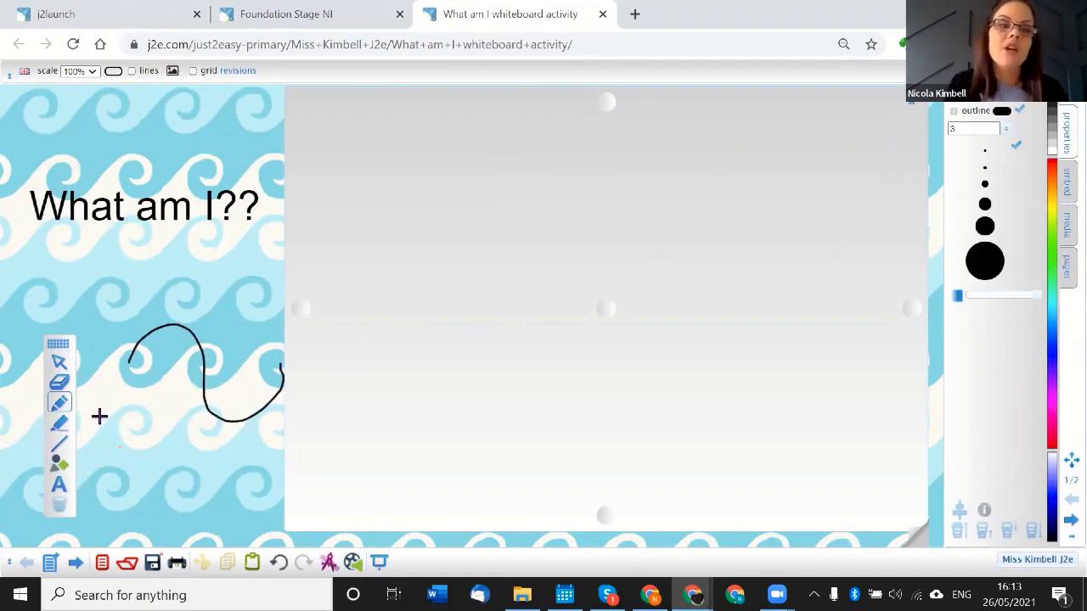
{"action": "left_click", "coordinate": [59, 363]}
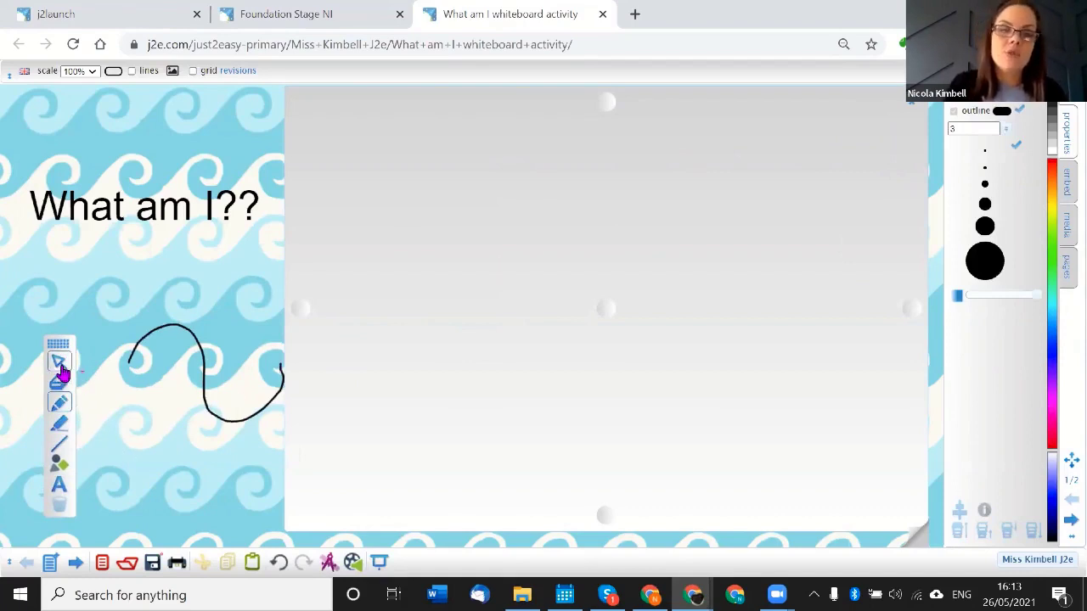
{"action": "left_click", "coordinate": [200, 365]}
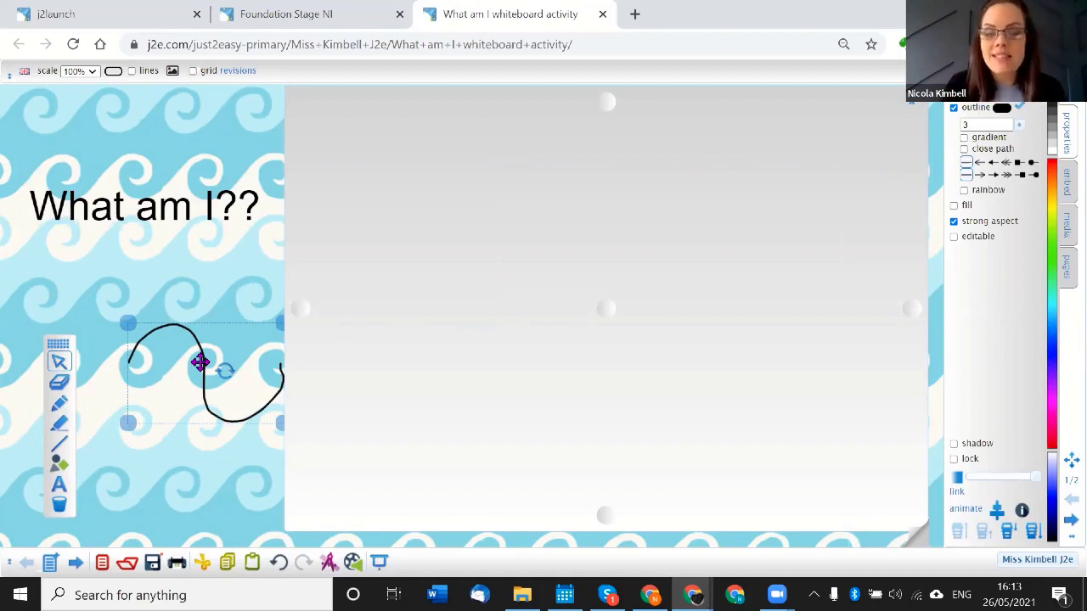
{"action": "left_click", "coordinate": [60, 505]}
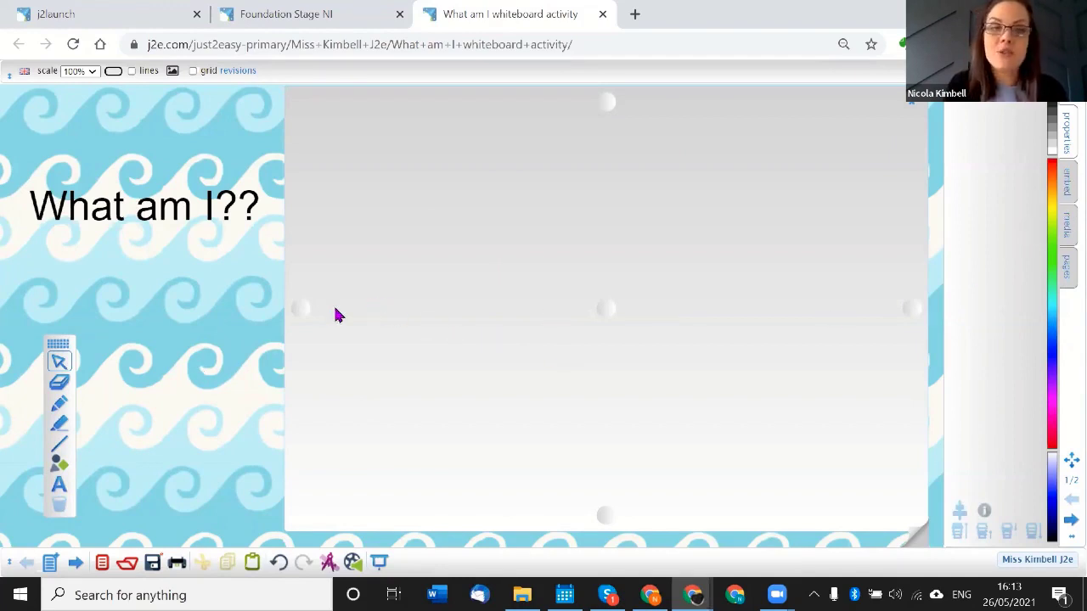
Resize the grey cover from its left and upper edges to reveal parts of the hidden octopus picture
{"action": "left_click_drag", "start_coordinate": [303, 310], "coordinate": [502, 332]}
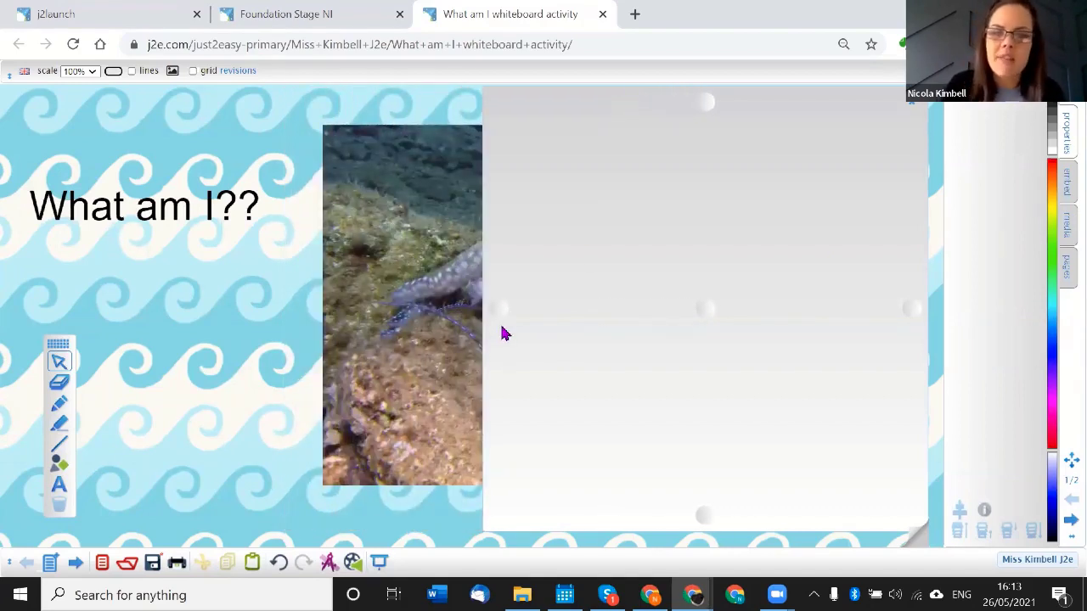
{"action": "left_click_drag", "start_coordinate": [706, 102], "coordinate": [704, 220]}
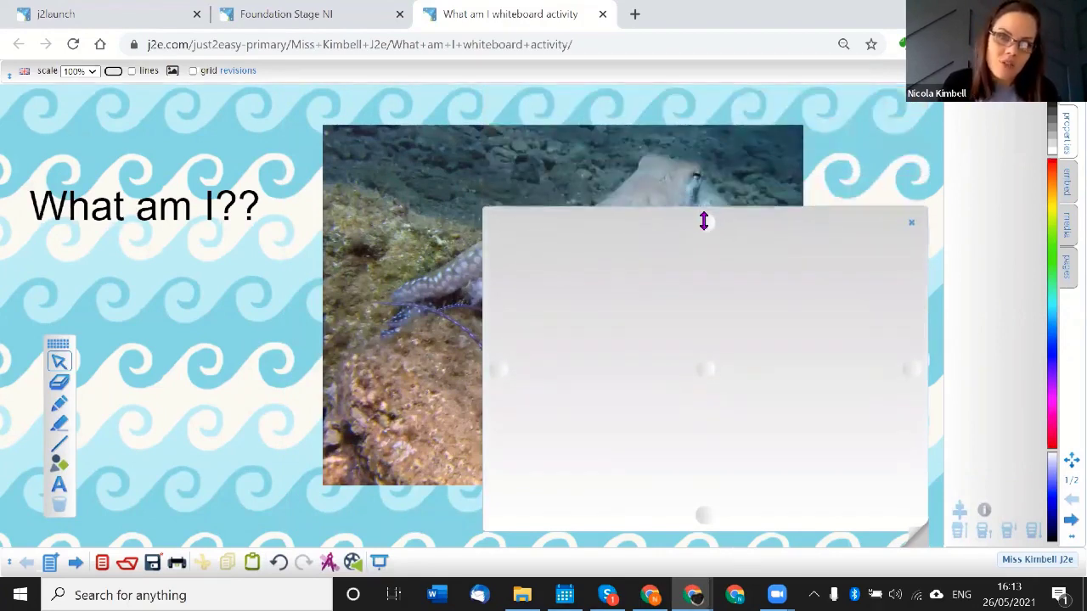
{"action": "left_click_drag", "start_coordinate": [539, 373], "coordinate": [422, 406]}
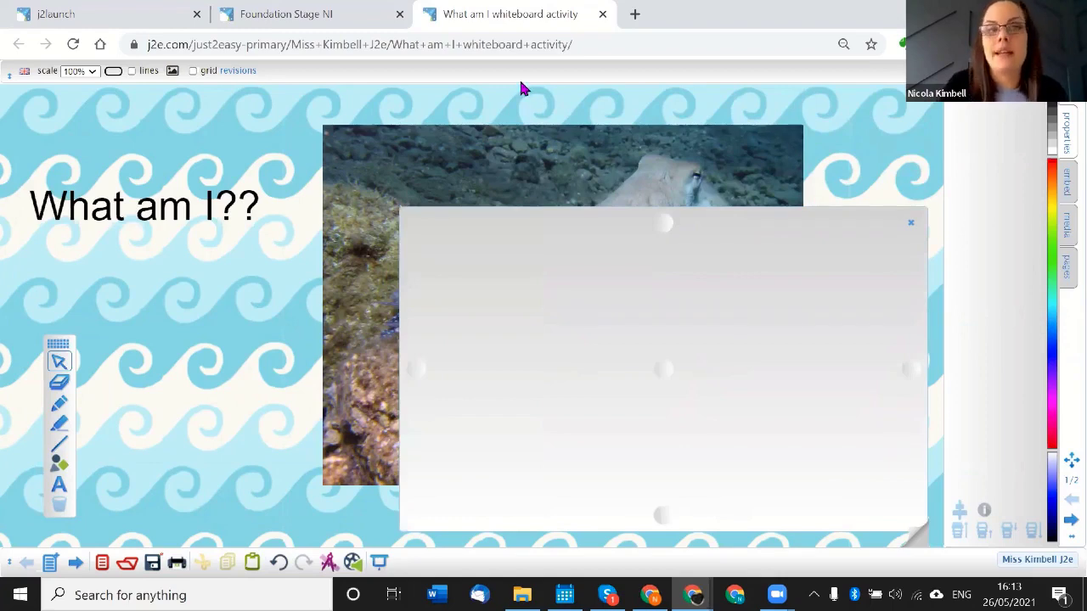
Close the What am I whiteboard activity without saving and copy the web address of the Foundation Stage NI presentation
{"action": "left_click", "coordinate": [601, 15]}
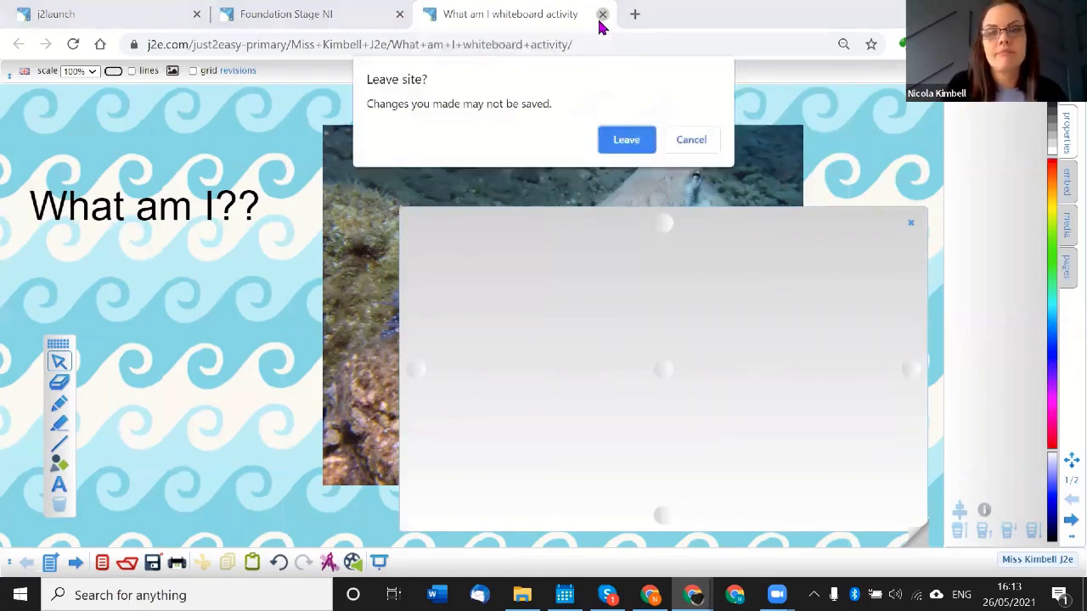
{"action": "left_click", "coordinate": [649, 140]}
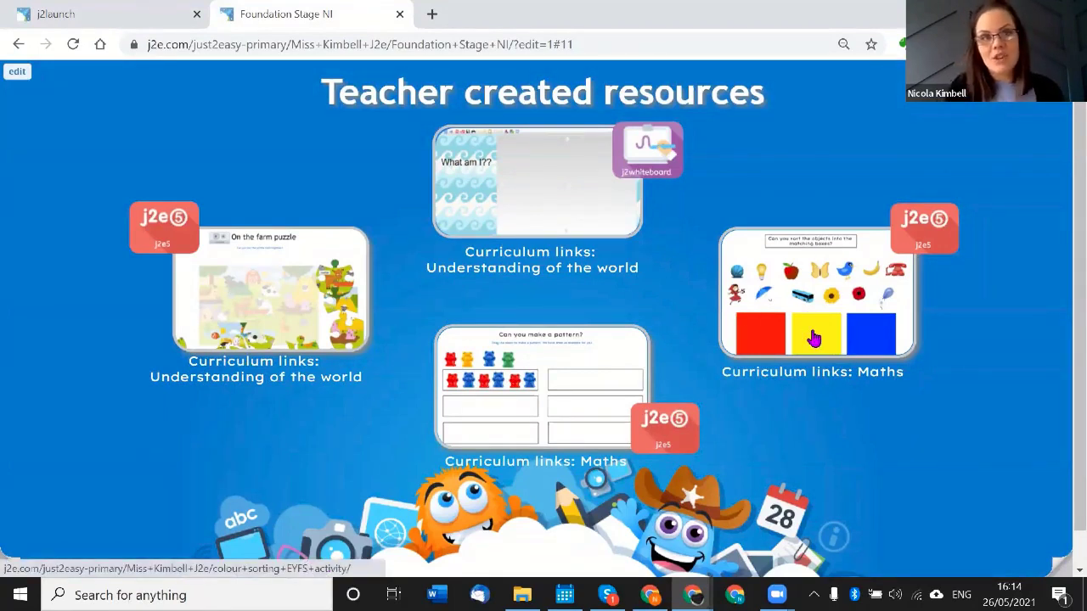
{"action": "left_click", "coordinate": [471, 43]}
{"action": "right_click", "coordinate": [471, 44]}
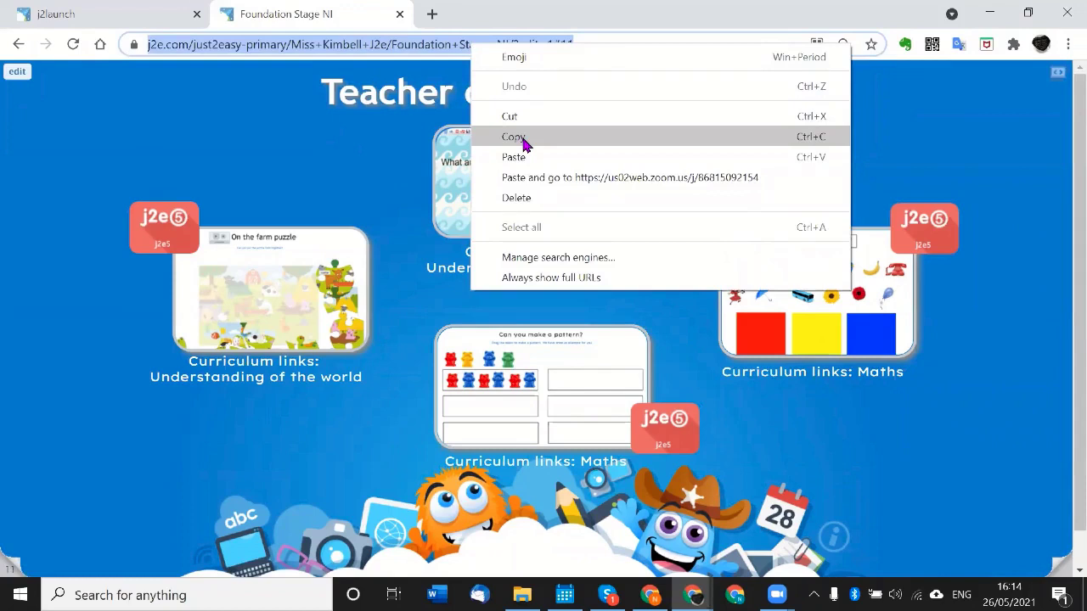
{"action": "left_click", "coordinate": [381, 148]}
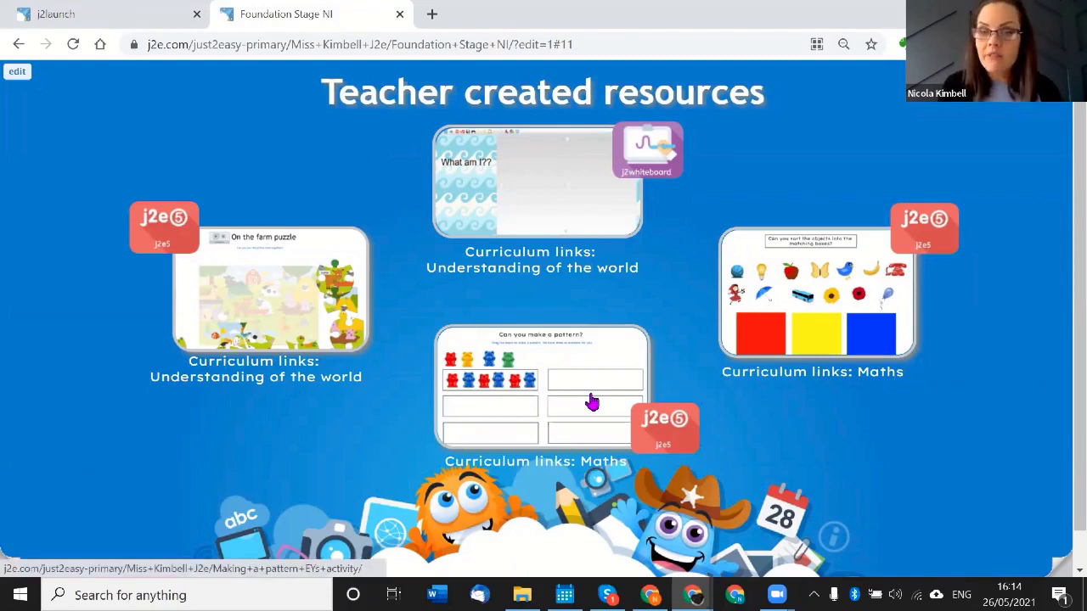
Open the Can you make a pattern? activity and place red, yellow, red and yellow bears in the empty box below the example
{"action": "left_click", "coordinate": [533, 385]}
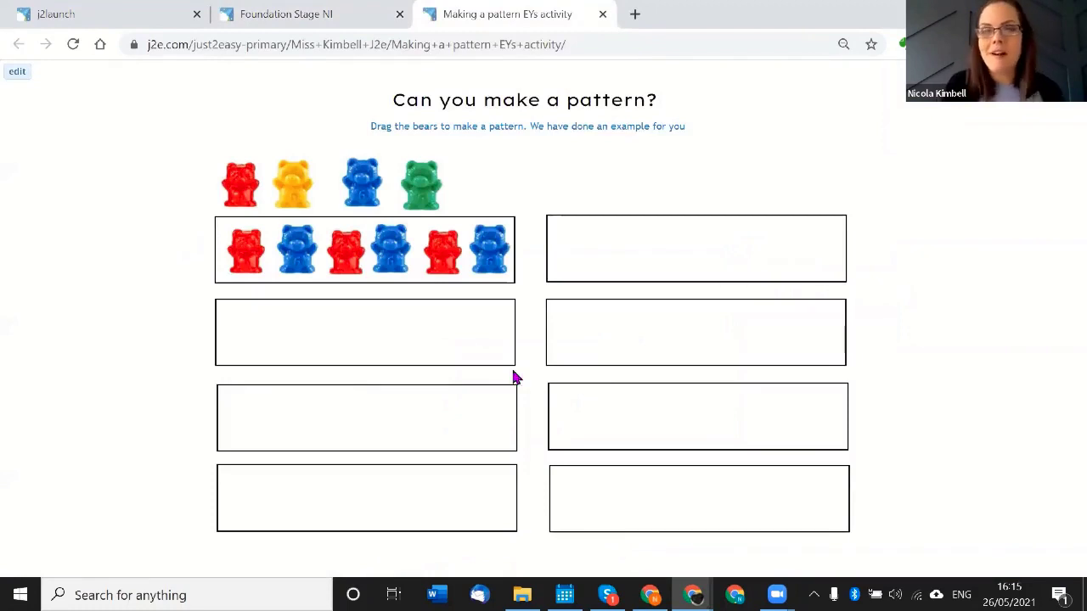
{"action": "left_click", "coordinate": [12, 75]}
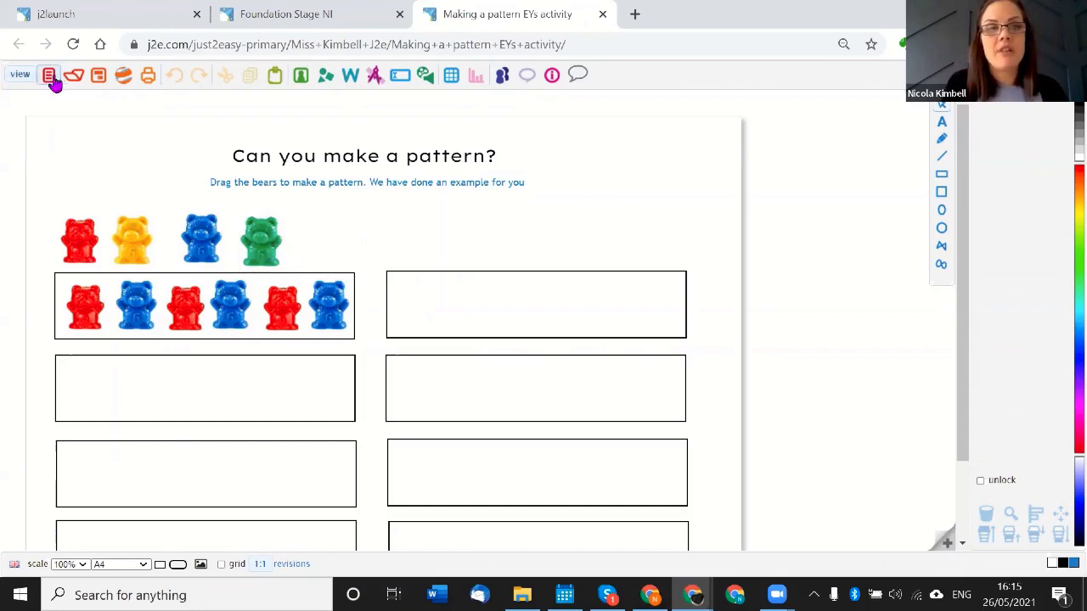
{"action": "left_click", "coordinate": [20, 75]}
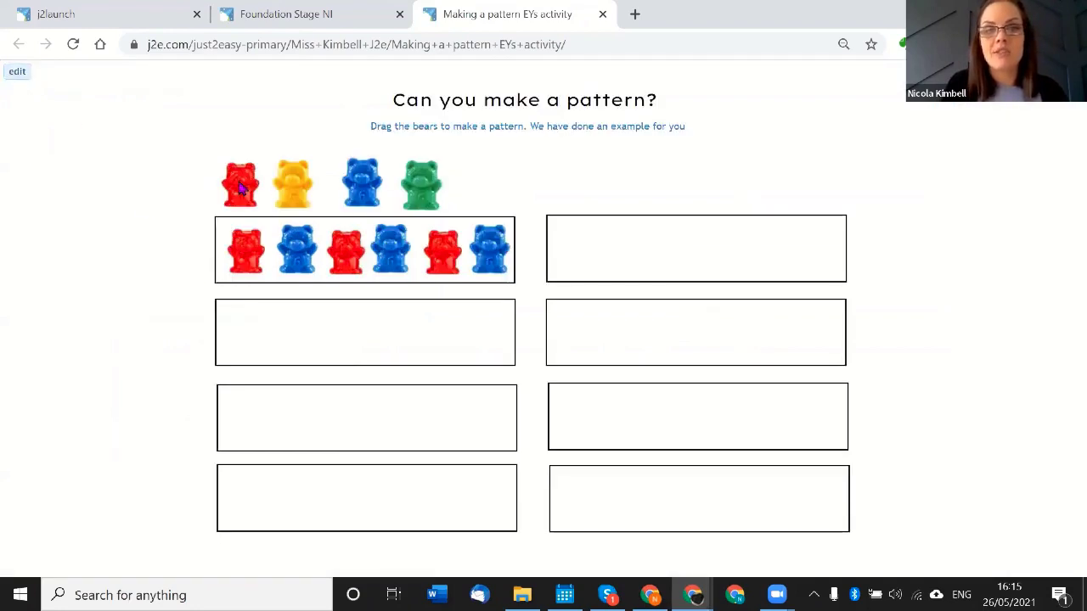
{"action": "left_click_drag", "start_coordinate": [240, 187], "coordinate": [251, 337]}
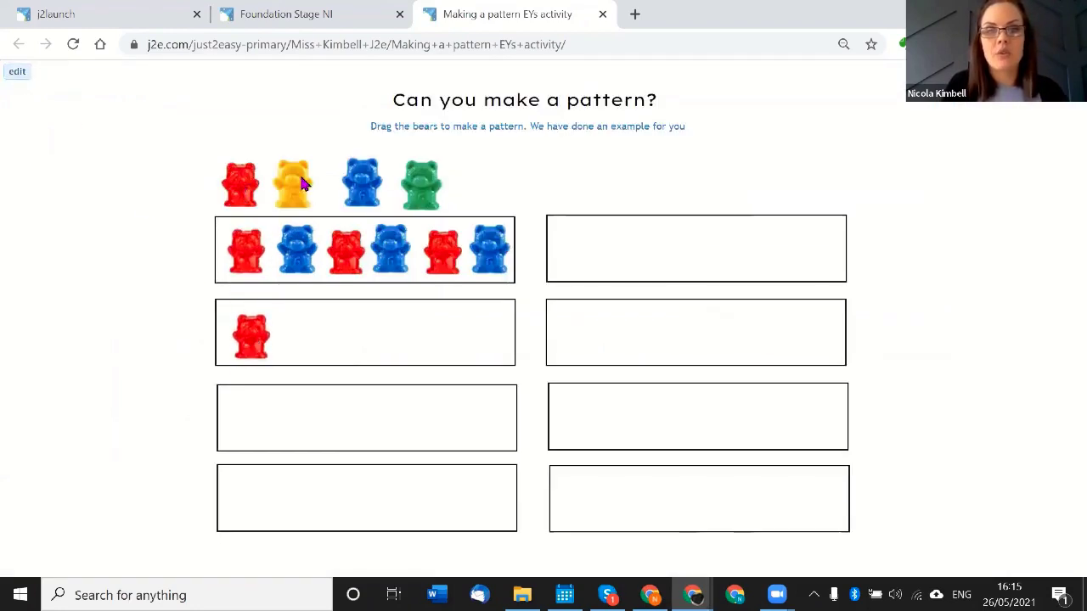
{"action": "left_click_drag", "start_coordinate": [303, 184], "coordinate": [316, 338]}
{"action": "left_click_drag", "start_coordinate": [254, 207], "coordinate": [376, 347]}
{"action": "left_click_drag", "start_coordinate": [296, 194], "coordinate": [418, 353]}
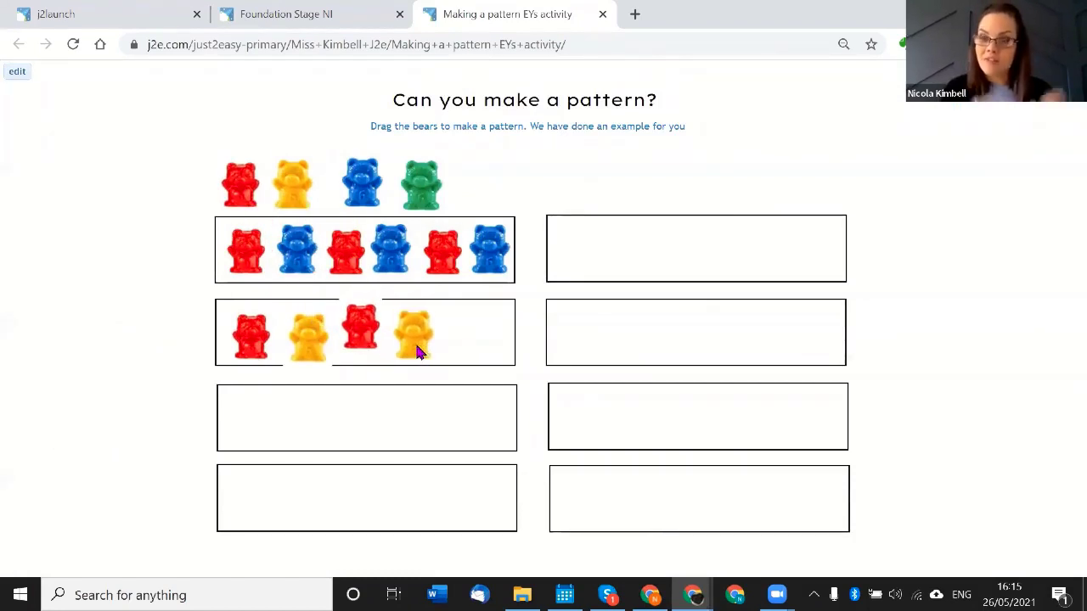
Switch the pattern activity to editing and view the photo details of the red bear above the example row
{"action": "left_click", "coordinate": [17, 73]}
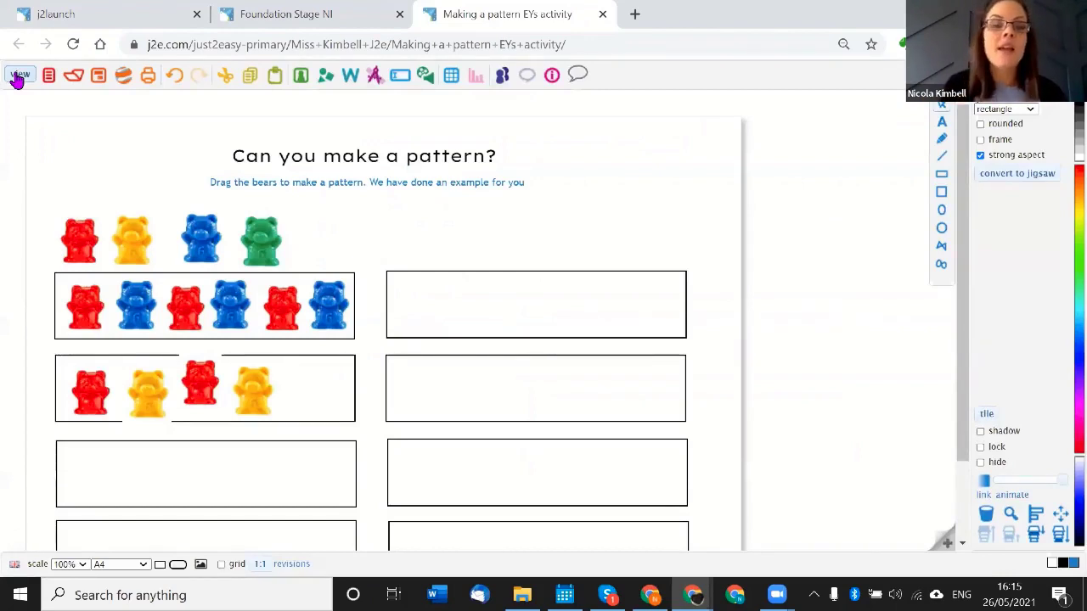
{"action": "left_click", "coordinate": [85, 237]}
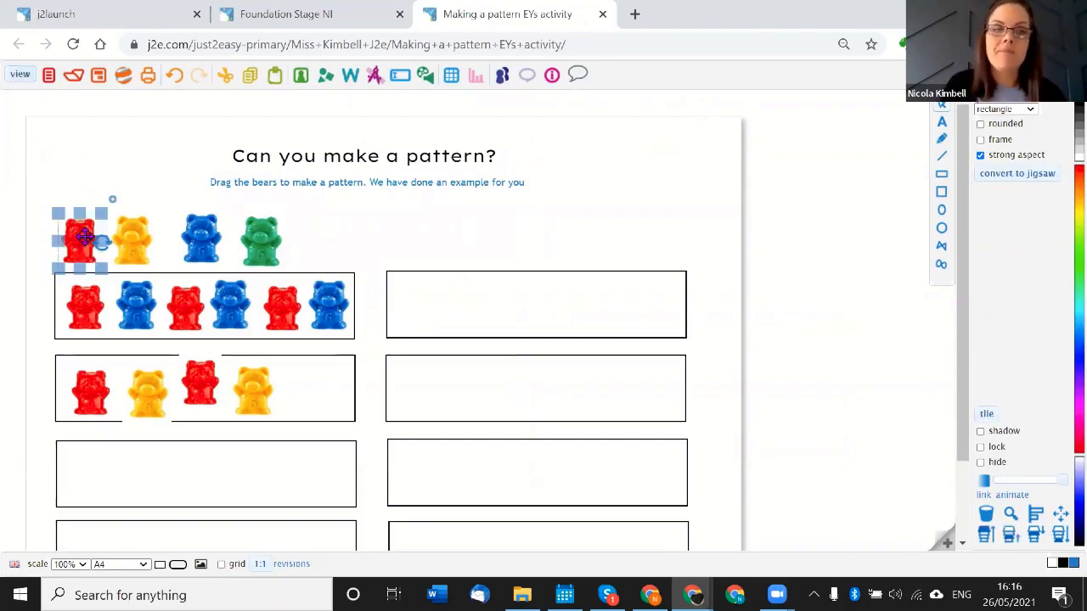
{"action": "left_click", "coordinate": [1060, 515]}
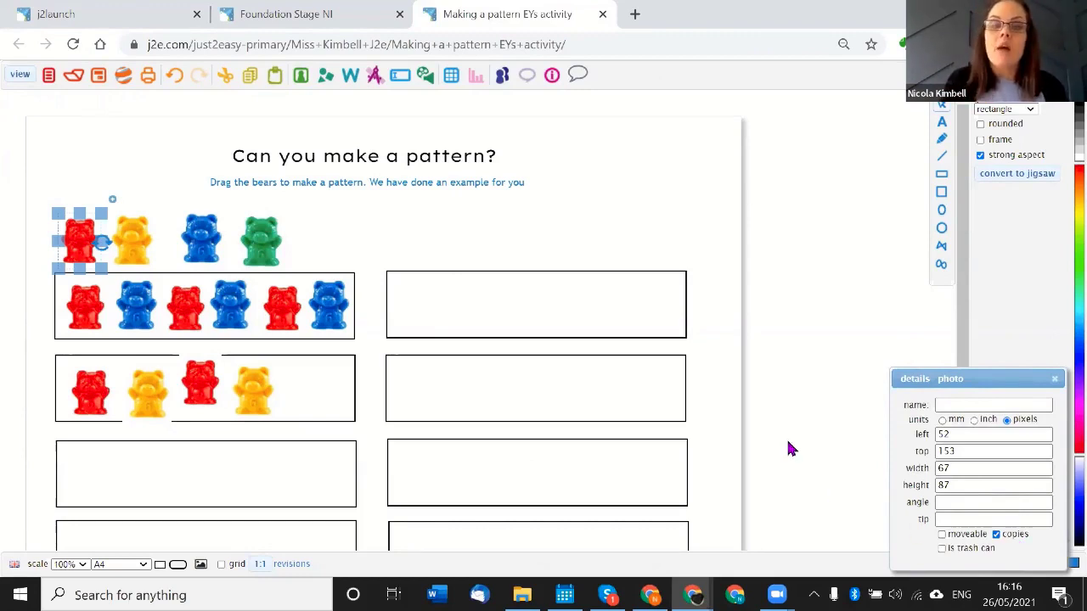
{"action": "left_click", "coordinate": [1052, 380]}
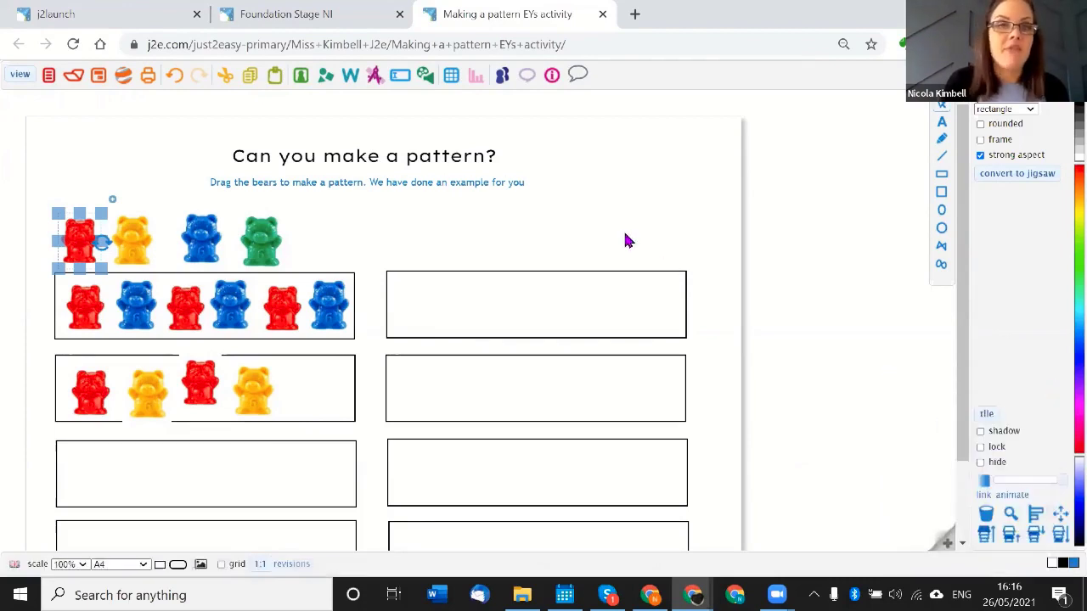
Search the online picture library for bear and limit the results to clip art
{"action": "left_click", "coordinate": [300, 75]}
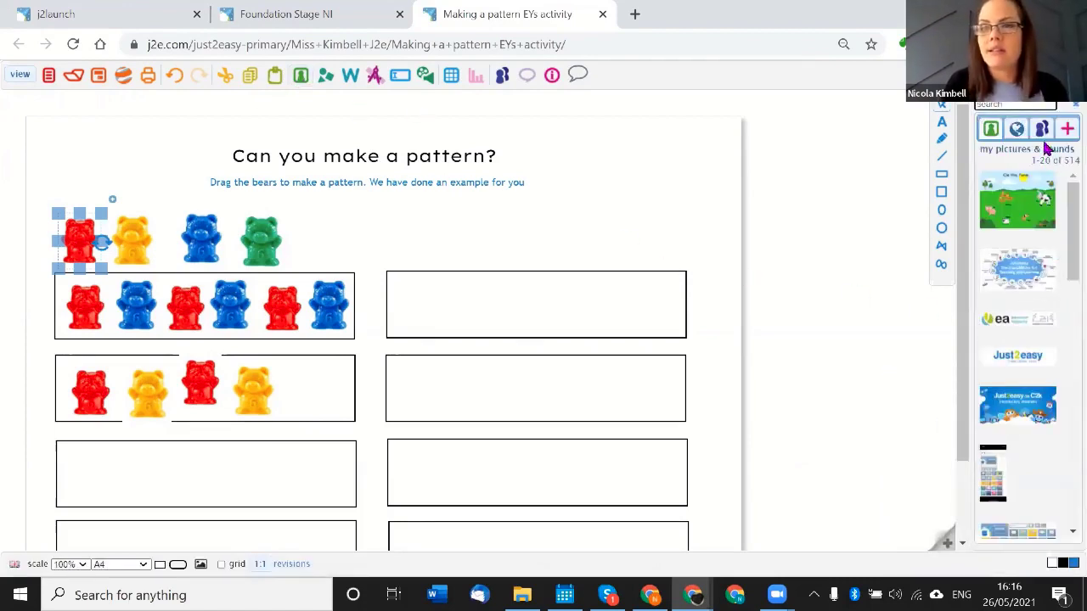
{"action": "left_click", "coordinate": [1018, 132]}
{"action": "left_click", "coordinate": [1014, 105]}
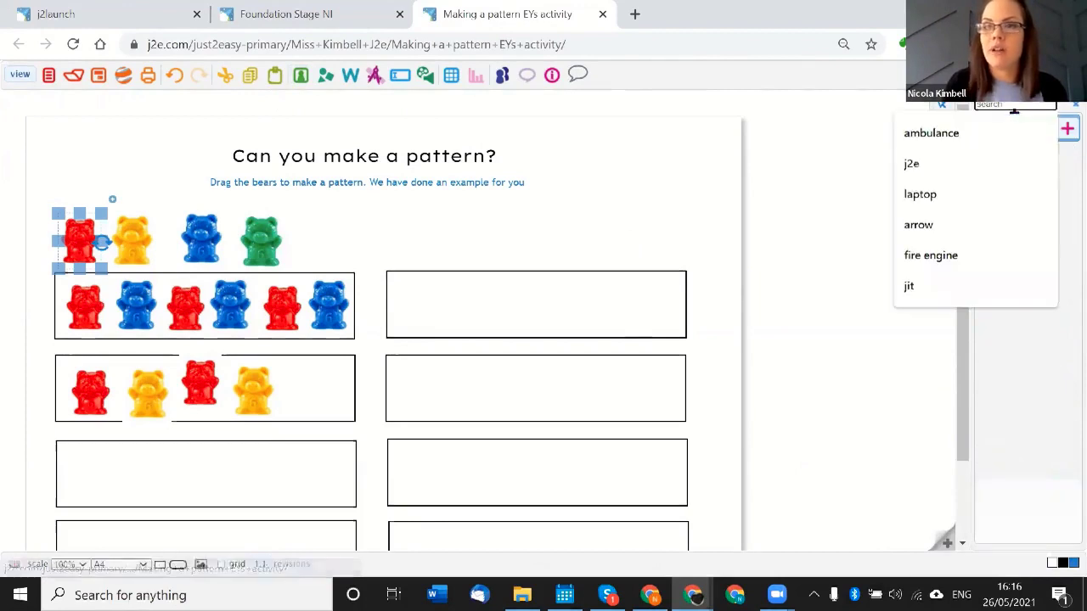
{"action": "type", "text": "bear"}
{"action": "key", "text": "Return"}
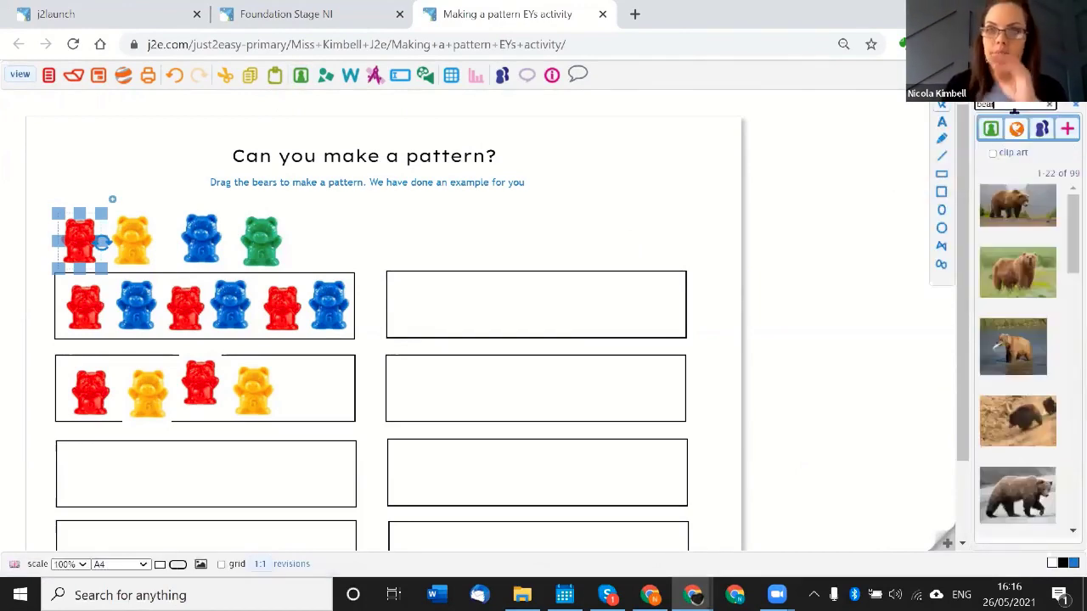
{"action": "left_click", "coordinate": [992, 153]}
Try to add the teddy bear clip art, and place the white polar bear beside the green bear above the example row
{"action": "left_click_drag", "start_coordinate": [1006, 289], "coordinate": [348, 236]}
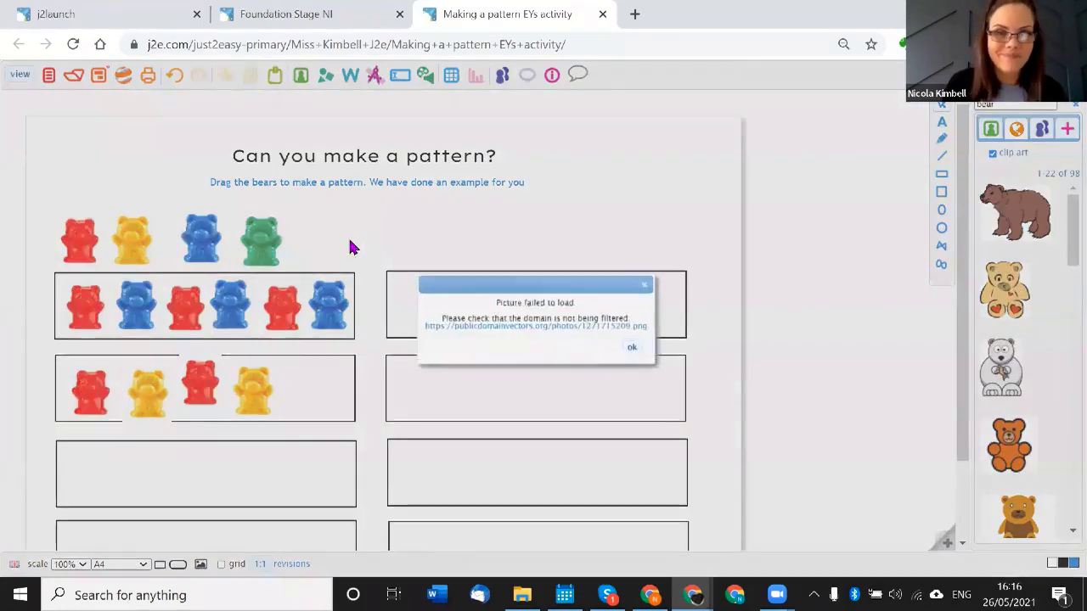
{"action": "left_click", "coordinate": [641, 351]}
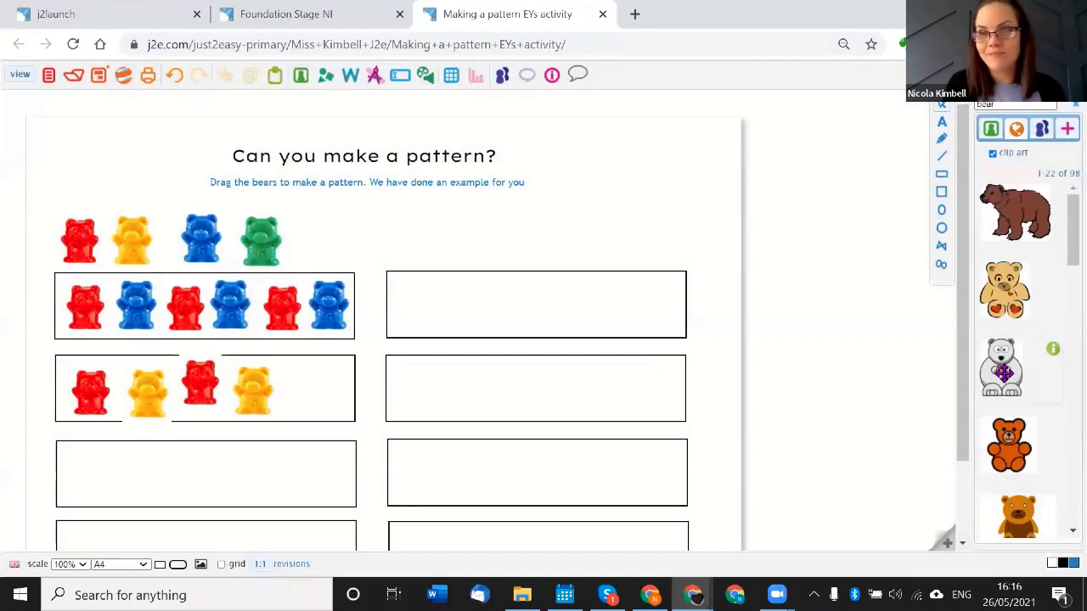
{"action": "left_click_drag", "start_coordinate": [1003, 374], "coordinate": [330, 234]}
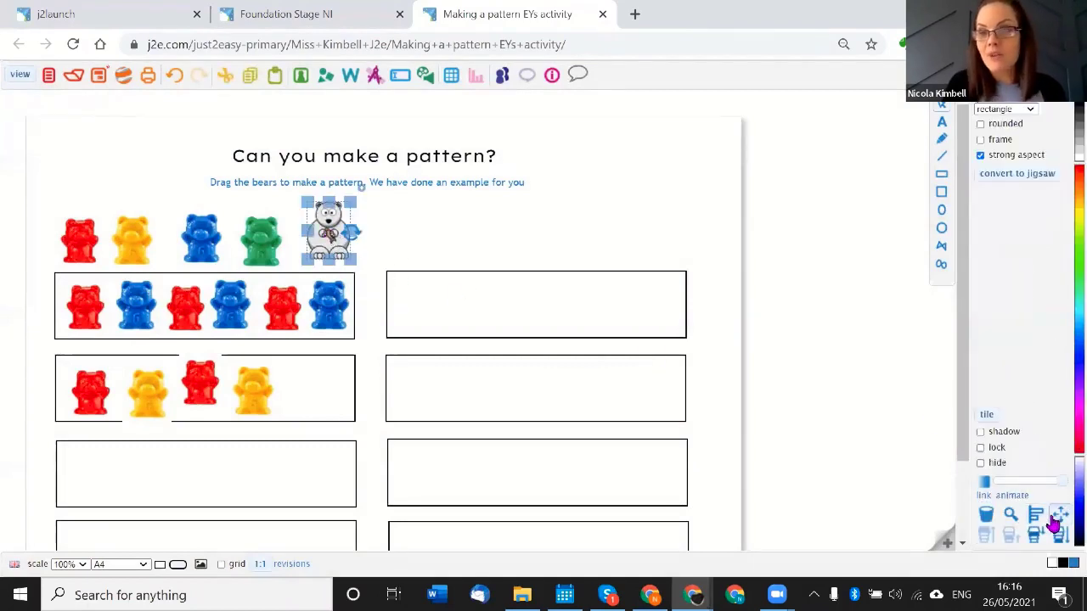
Set the polar bear to produce copies, and in the pupil view place one copy in the empty box below the red and yellow pattern
{"action": "left_click", "coordinate": [1058, 521]}
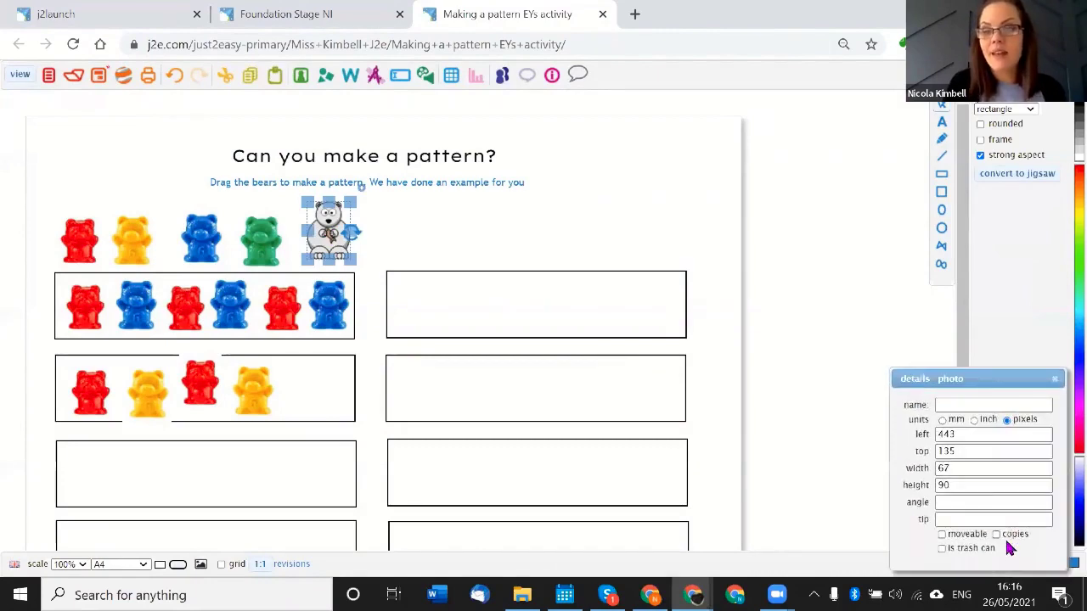
{"action": "left_click", "coordinate": [133, 158]}
{"action": "left_click", "coordinate": [20, 75]}
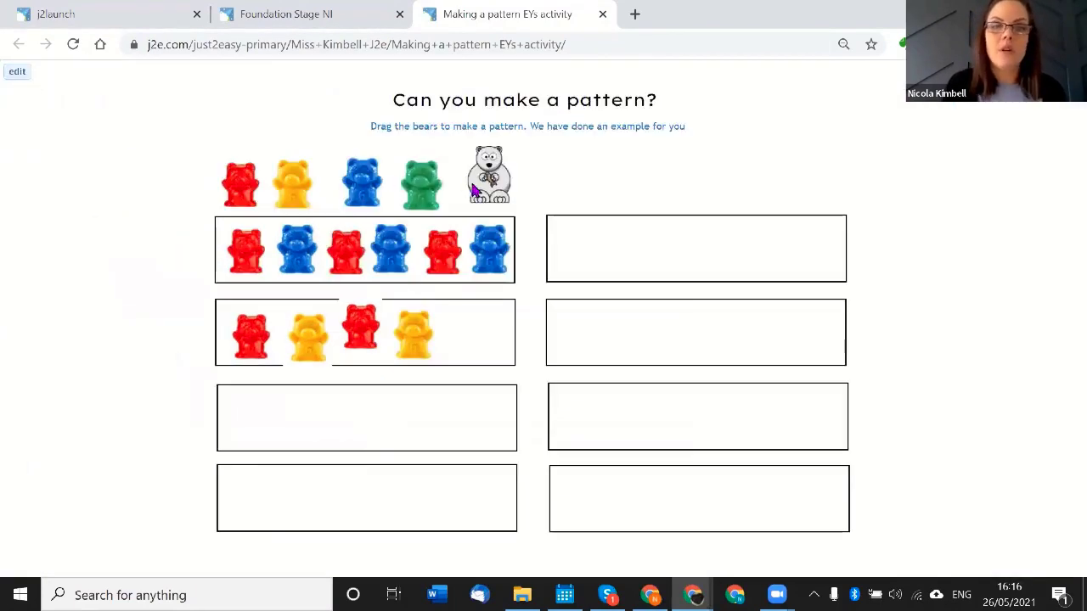
{"action": "left_click_drag", "start_coordinate": [488, 191], "coordinate": [247, 430]}
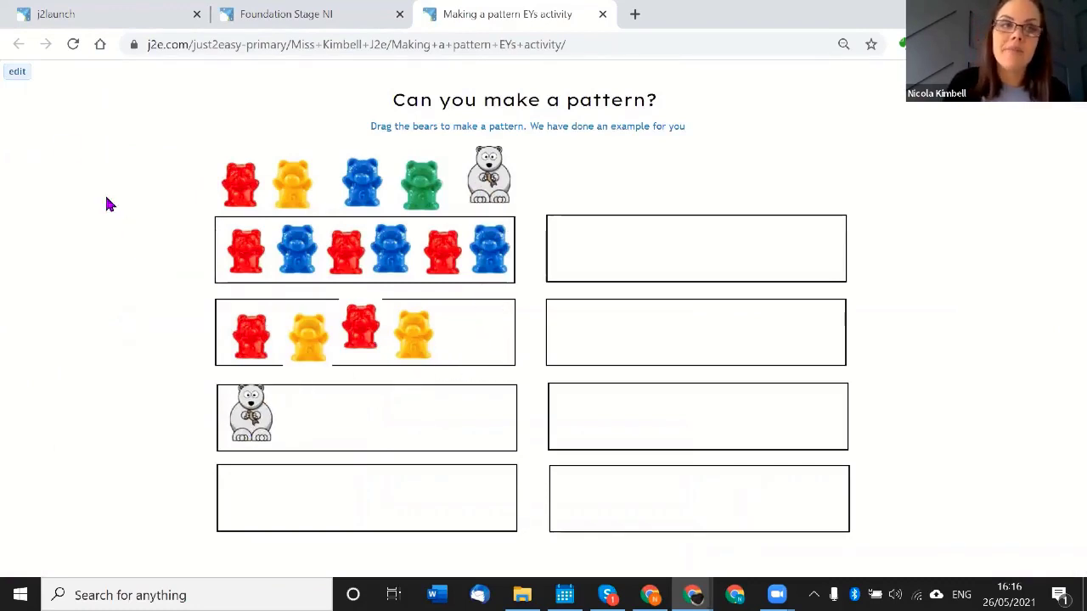
Return the activity to editing and delete both the copied polar bear in the box and the original beside the green bear
{"action": "left_click", "coordinate": [17, 72]}
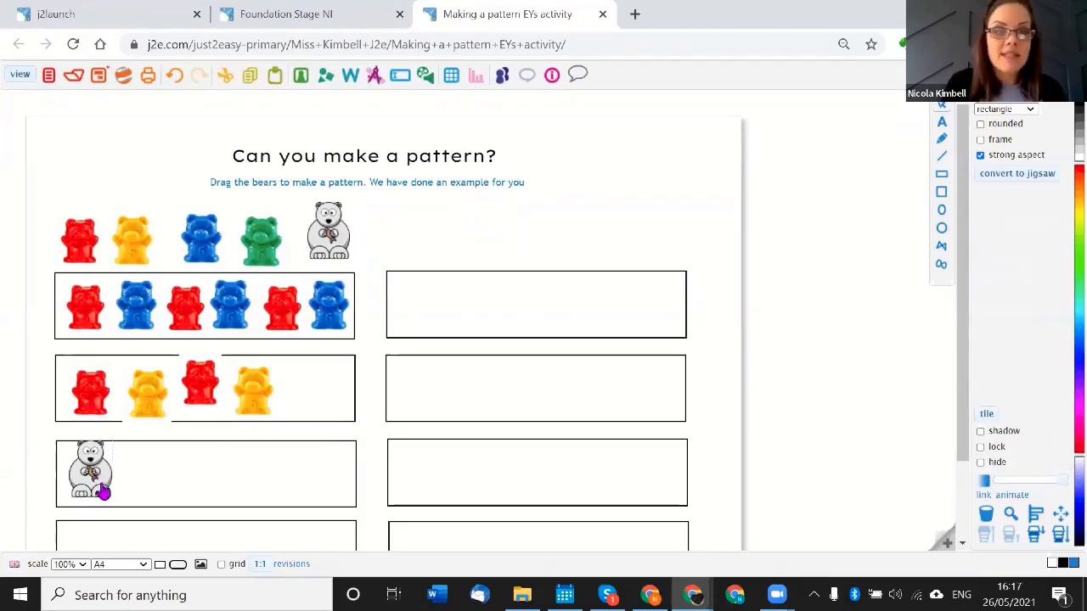
{"action": "left_click", "coordinate": [169, 483]}
{"action": "left_click_drag", "start_coordinate": [95, 479], "coordinate": [46, 484]}
{"action": "key", "text": "Delete"}
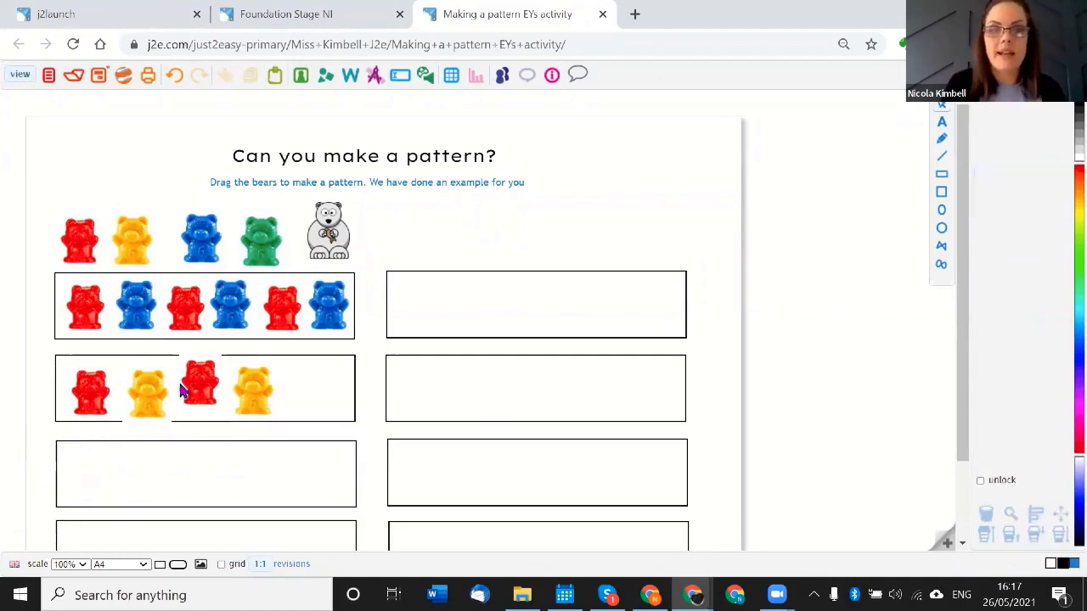
{"action": "left_click", "coordinate": [335, 241]}
{"action": "key", "text": "Delete"}
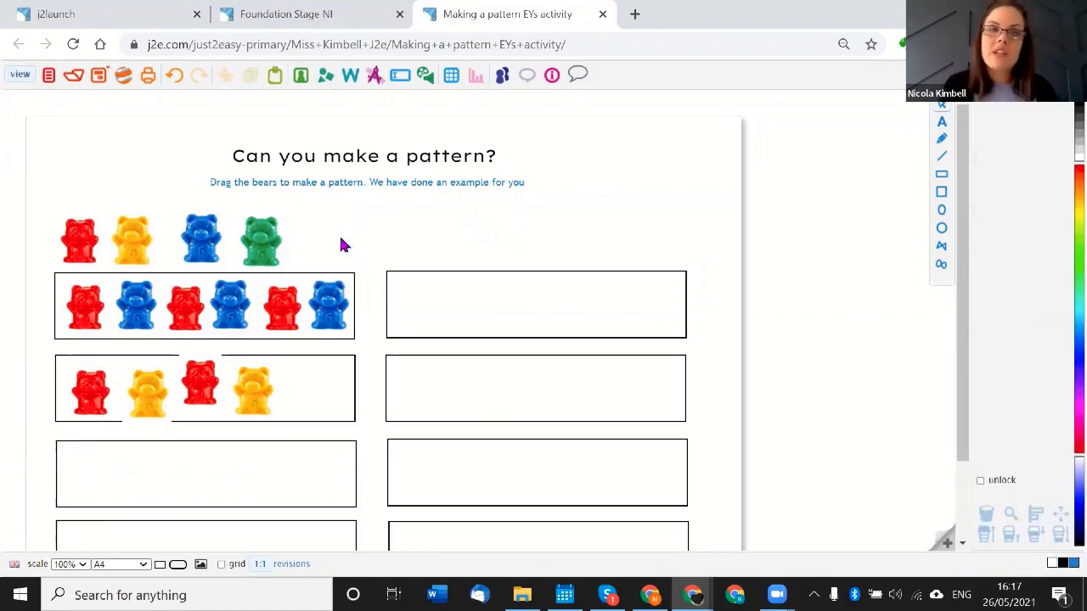
Save the Making a pattern EYs activity under its existing title and open its sharing settings
{"action": "left_click", "coordinate": [98, 80]}
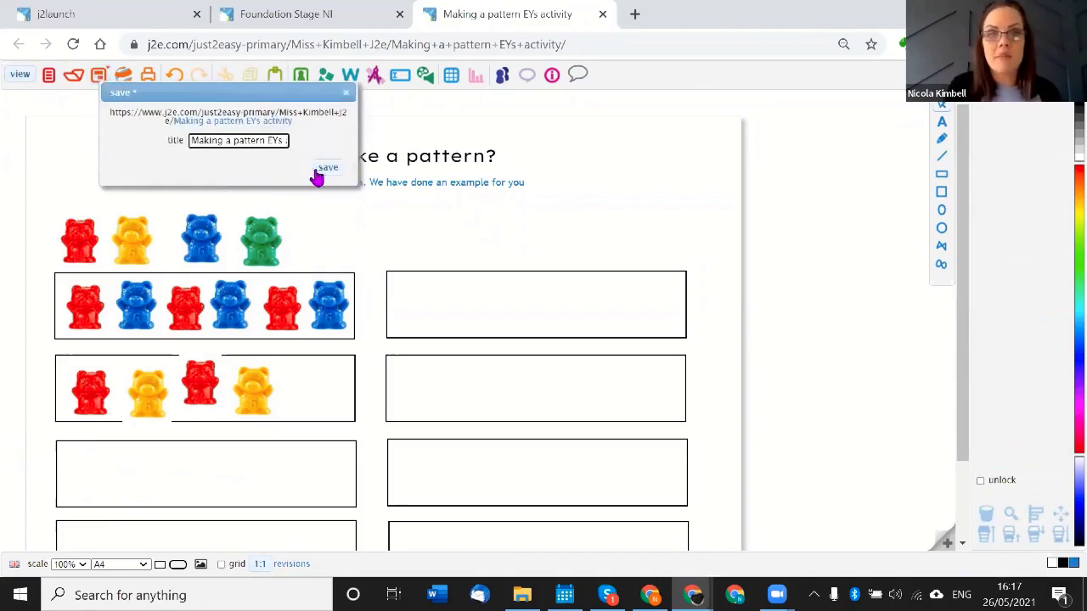
{"action": "left_click", "coordinate": [322, 171]}
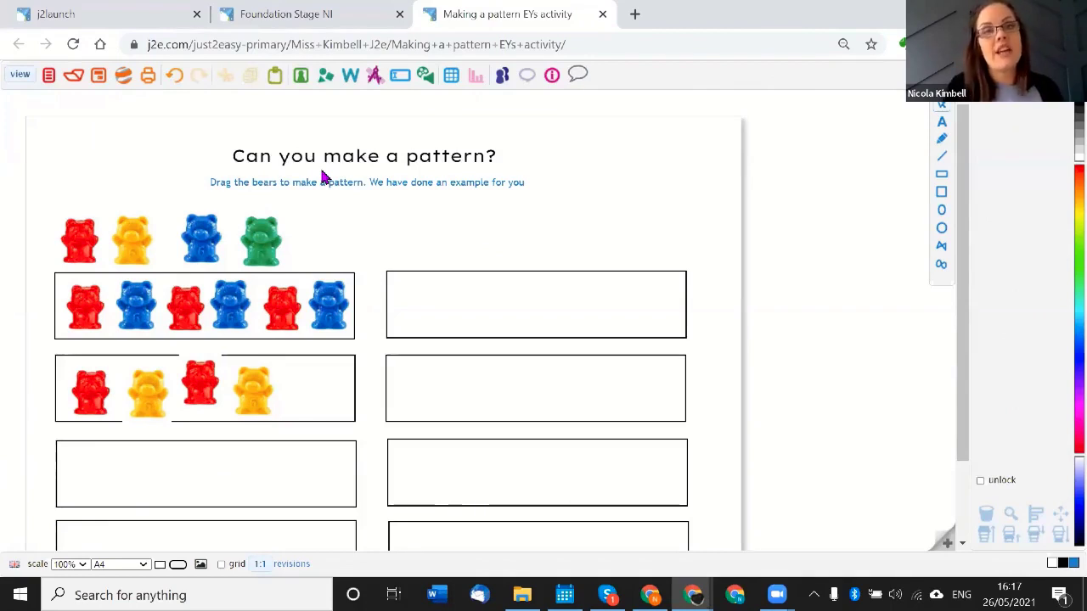
{"action": "left_click", "coordinate": [502, 79]}
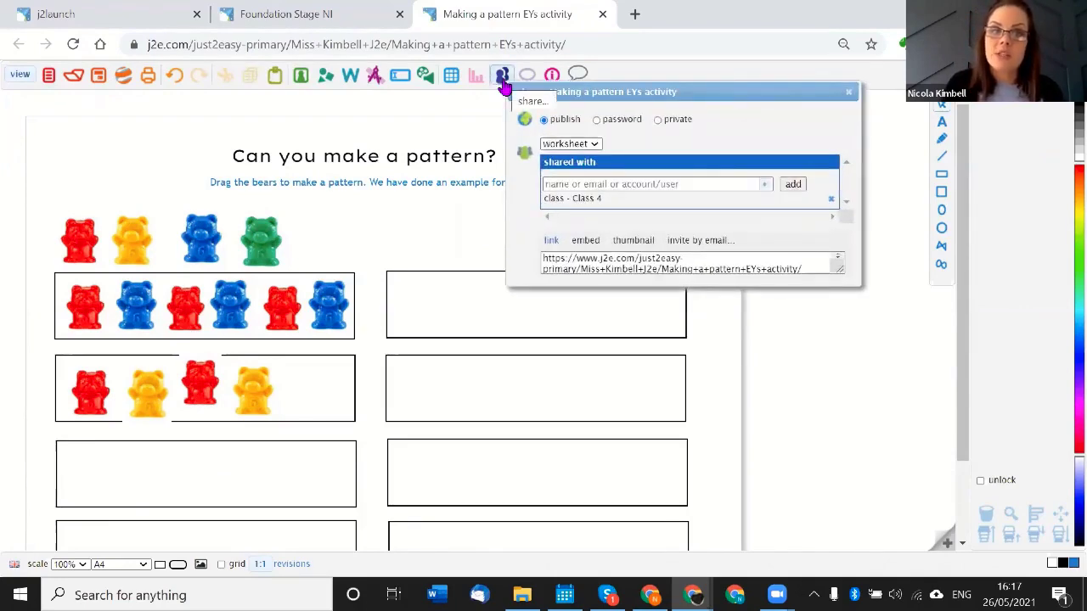
From my files in j2launch, share the Making a pattern EYs activity with Class 1, the teacher's own class, as a worksheet
{"action": "left_click", "coordinate": [164, 25]}
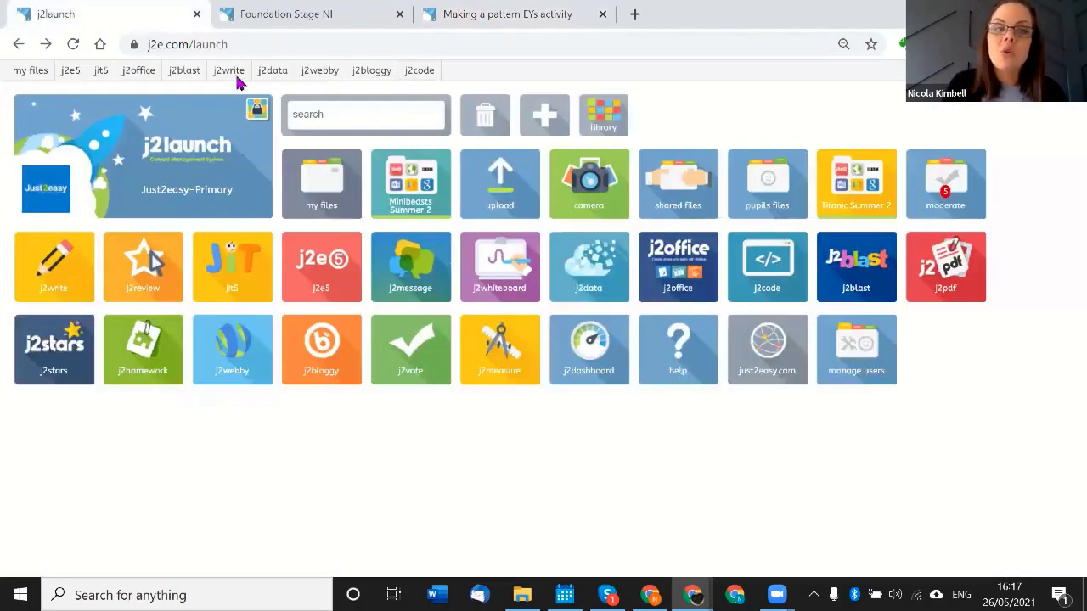
{"action": "left_click", "coordinate": [316, 182]}
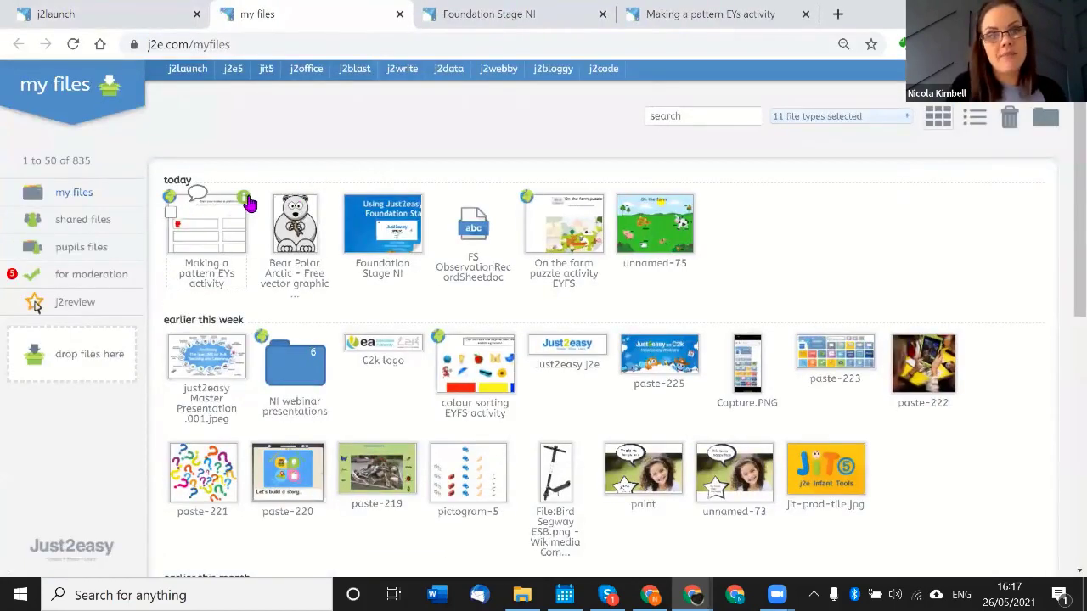
{"action": "left_click", "coordinate": [250, 203]}
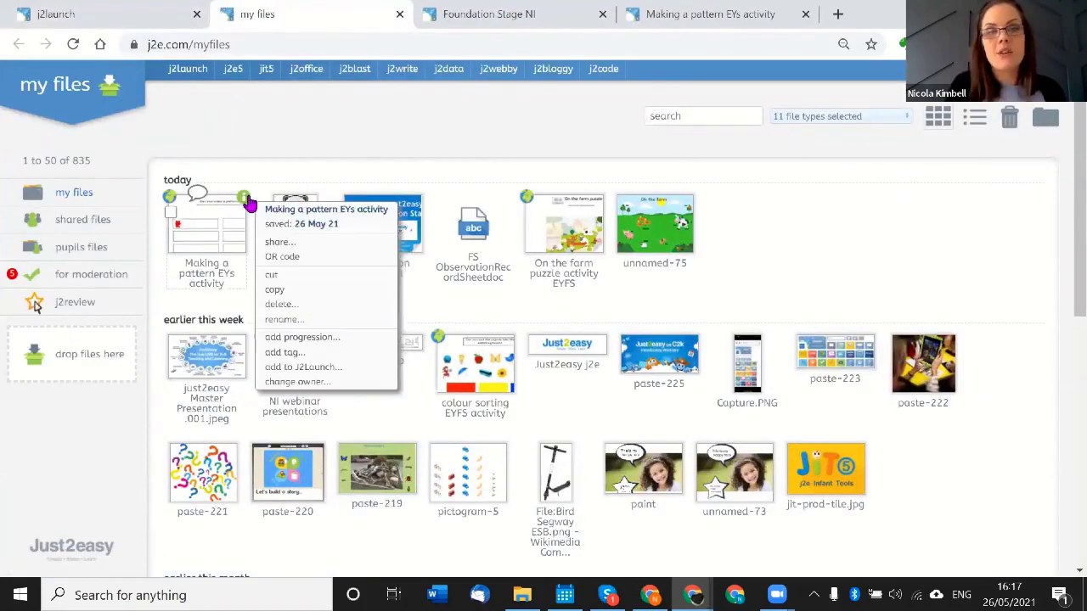
{"action": "left_click", "coordinate": [289, 246]}
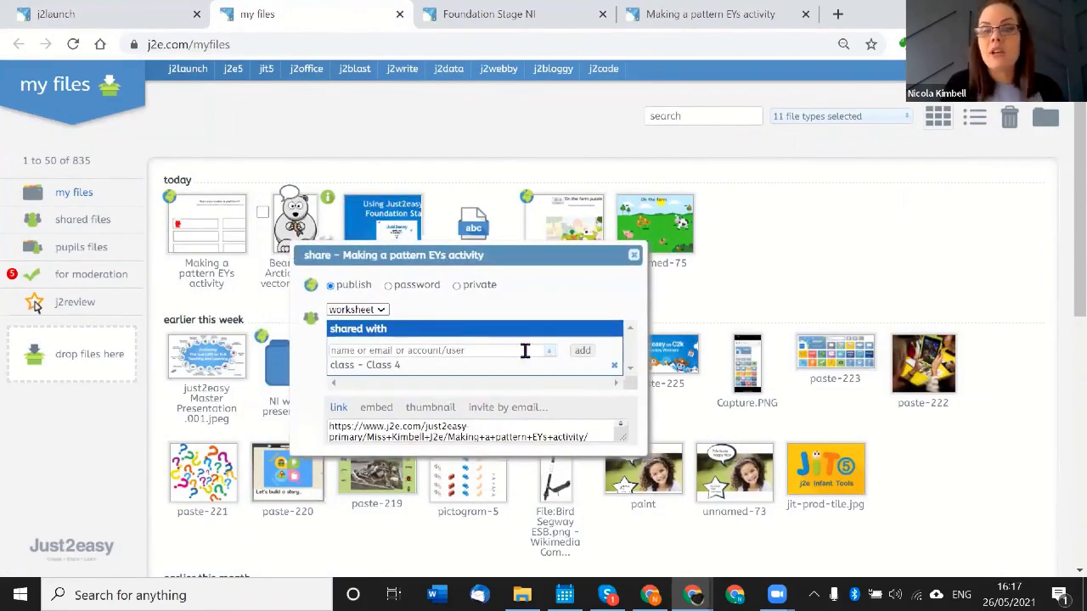
{"action": "left_click", "coordinate": [551, 353]}
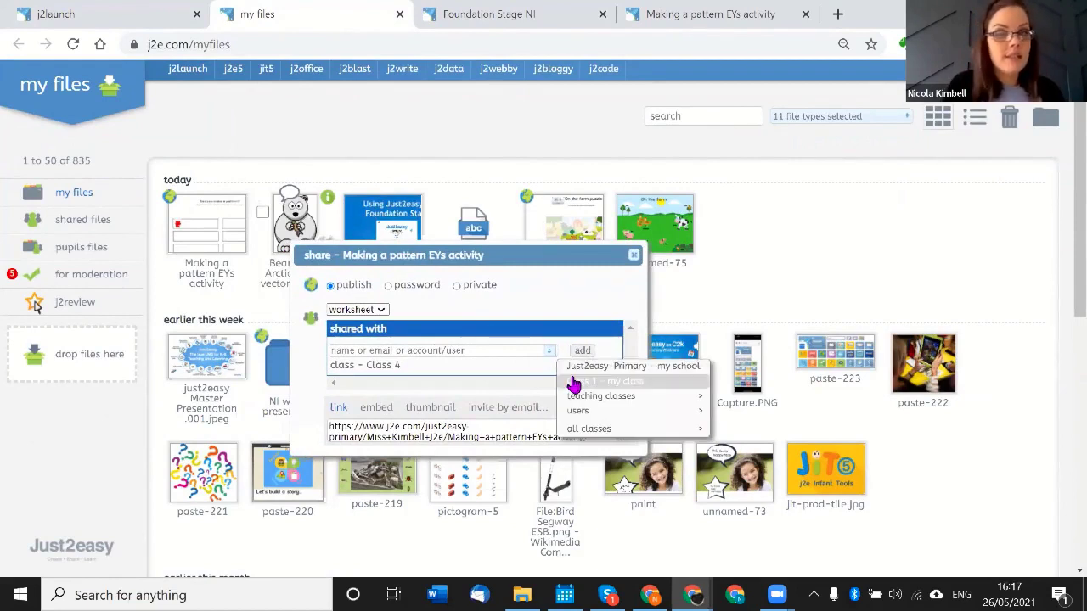
{"action": "left_click", "coordinate": [574, 382]}
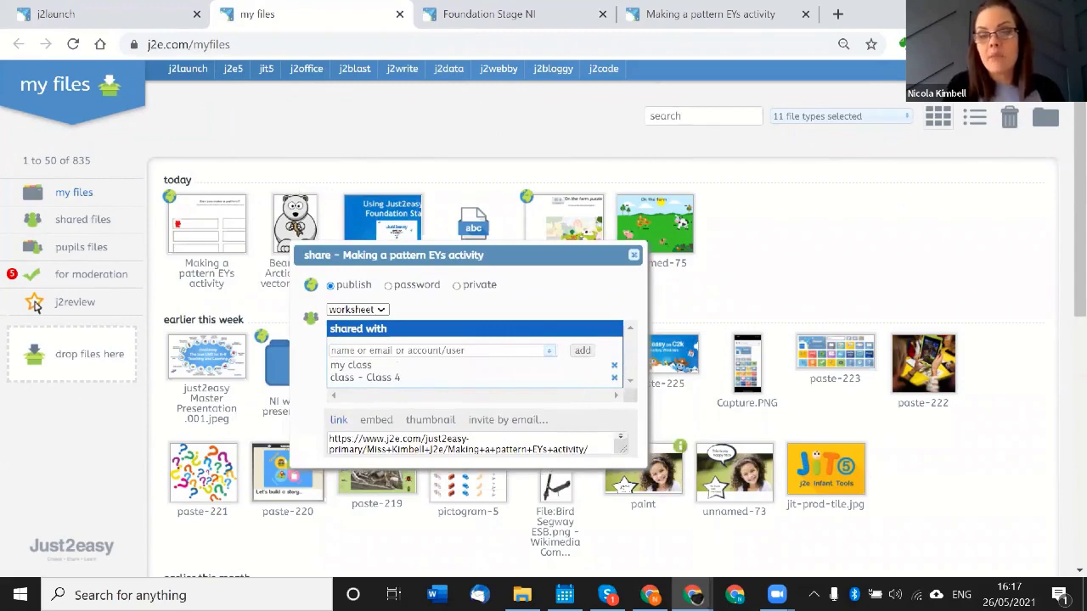
Switch to the pupil's browser window, close its my files page and list all the individual files shared with the pupil
{"action": "mouse_move", "coordinate": [692, 594]}
{"action": "left_click", "coordinate": [789, 547]}
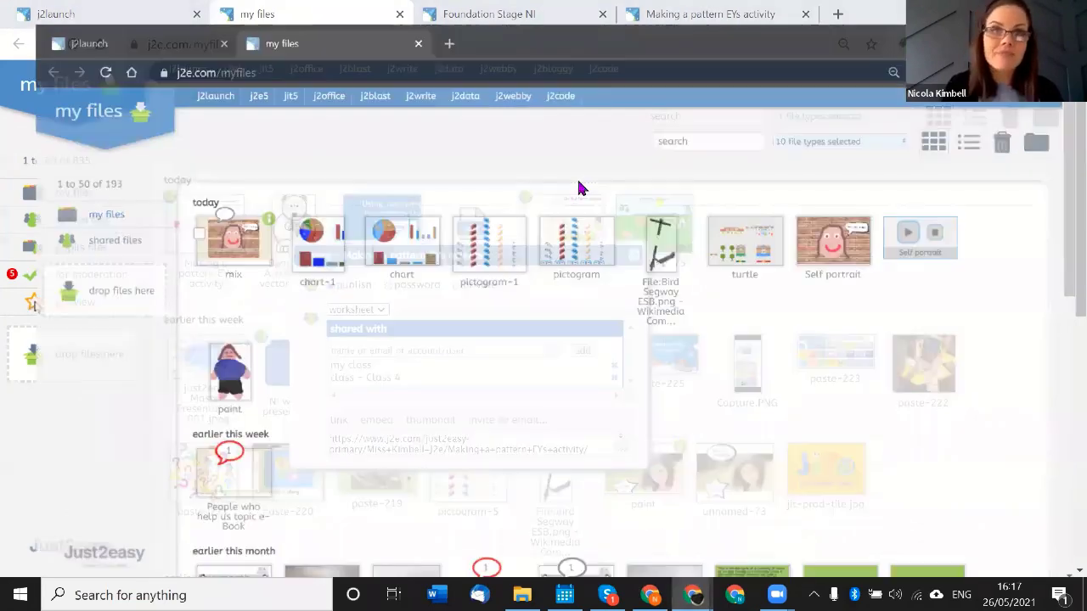
{"action": "left_click", "coordinate": [400, 16]}
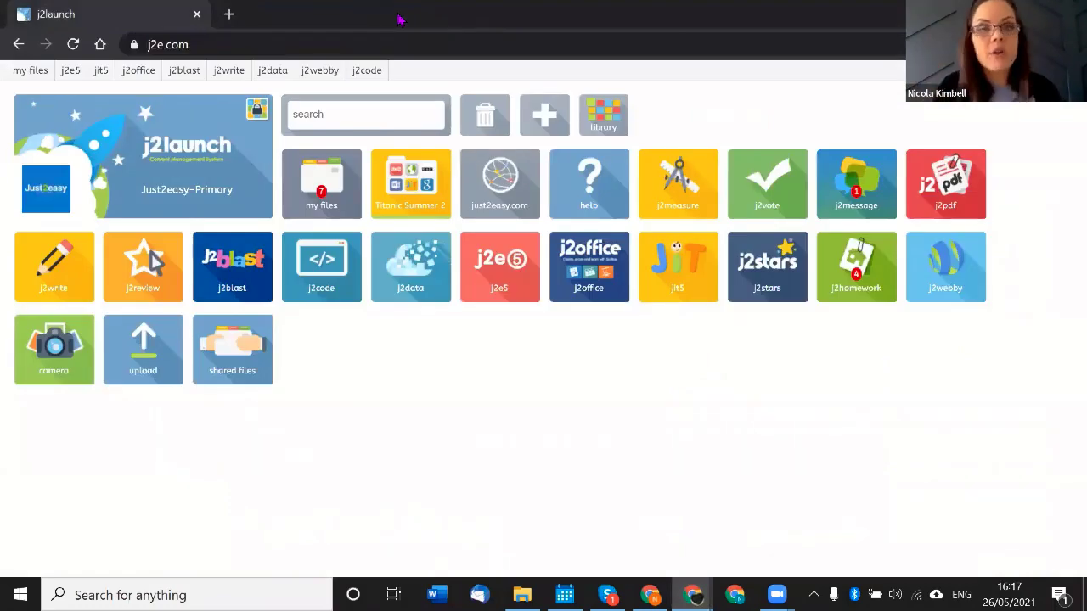
{"action": "left_click", "coordinate": [238, 365]}
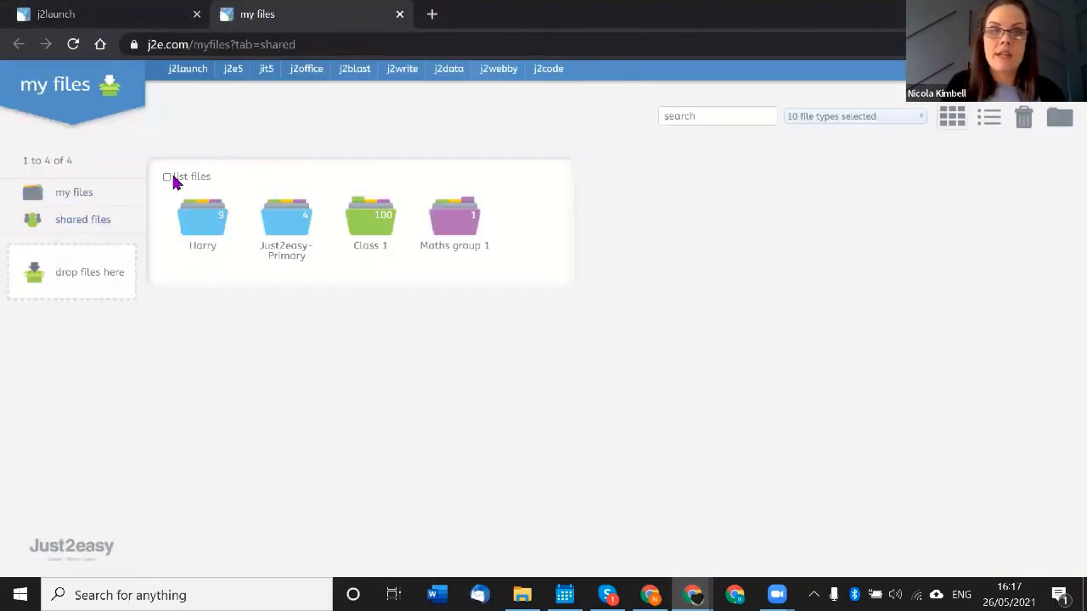
{"action": "left_click", "coordinate": [167, 177]}
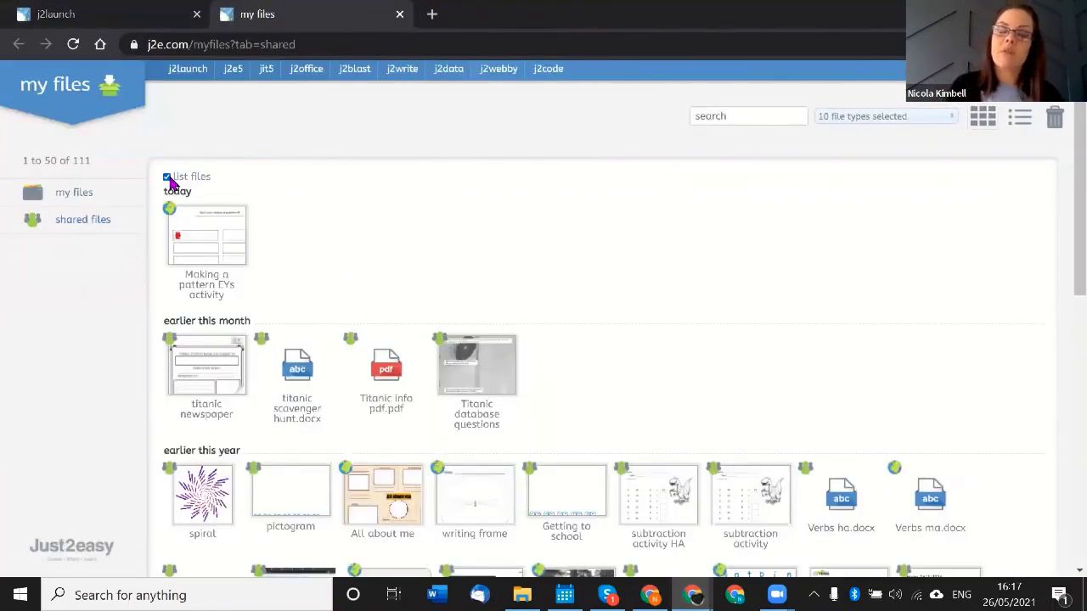
Open the shared Making a pattern EYs activity as the pupil, place a blue bear in the first empty box and close the activity
{"action": "left_click", "coordinate": [212, 244]}
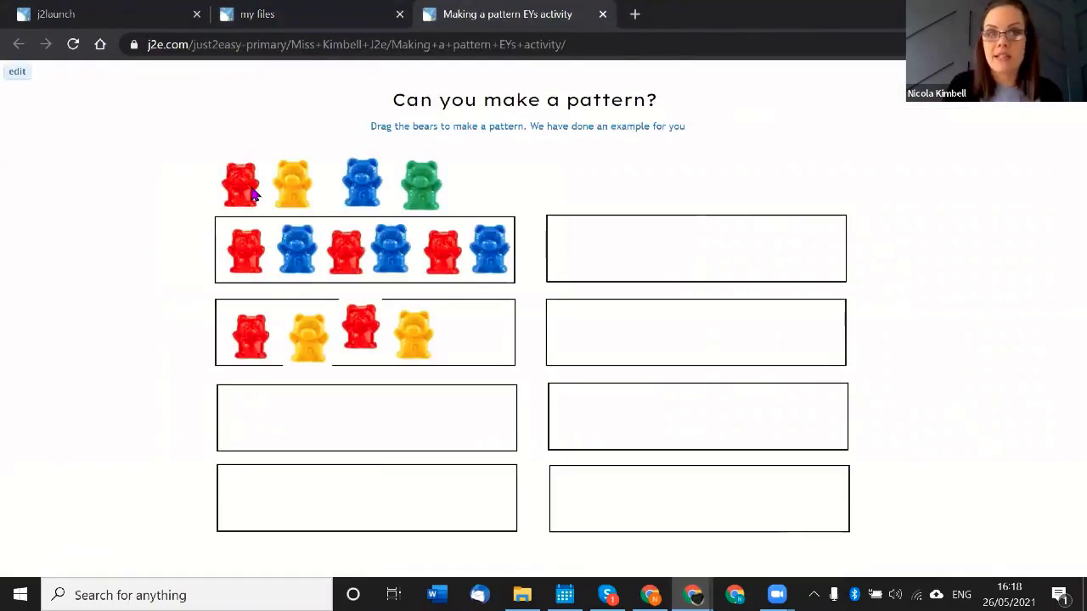
{"action": "left_click_drag", "start_coordinate": [365, 191], "coordinate": [235, 433]}
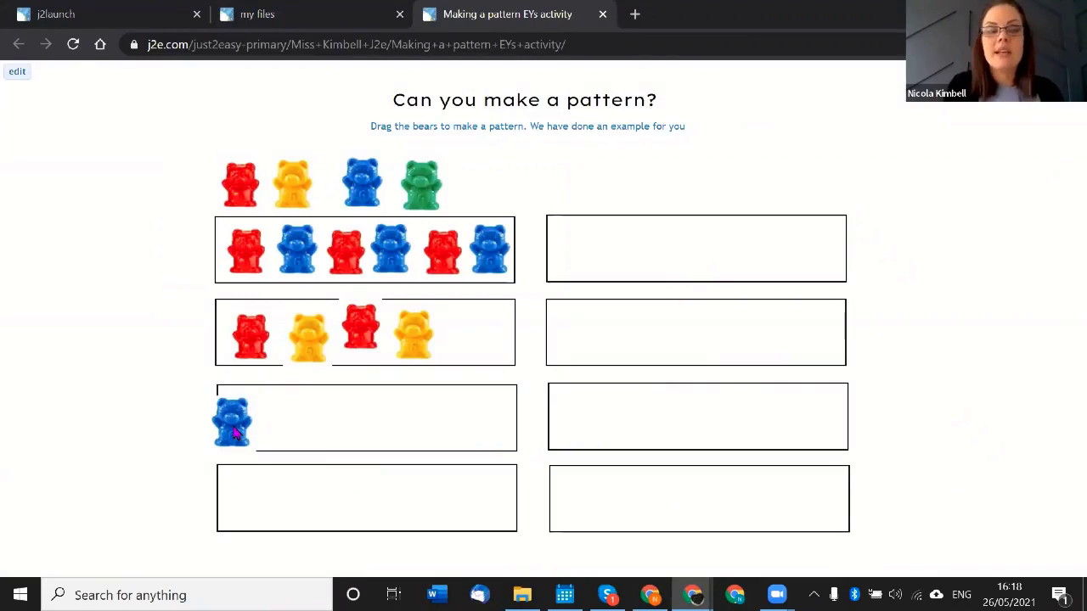
{"action": "left_click", "coordinate": [600, 15]}
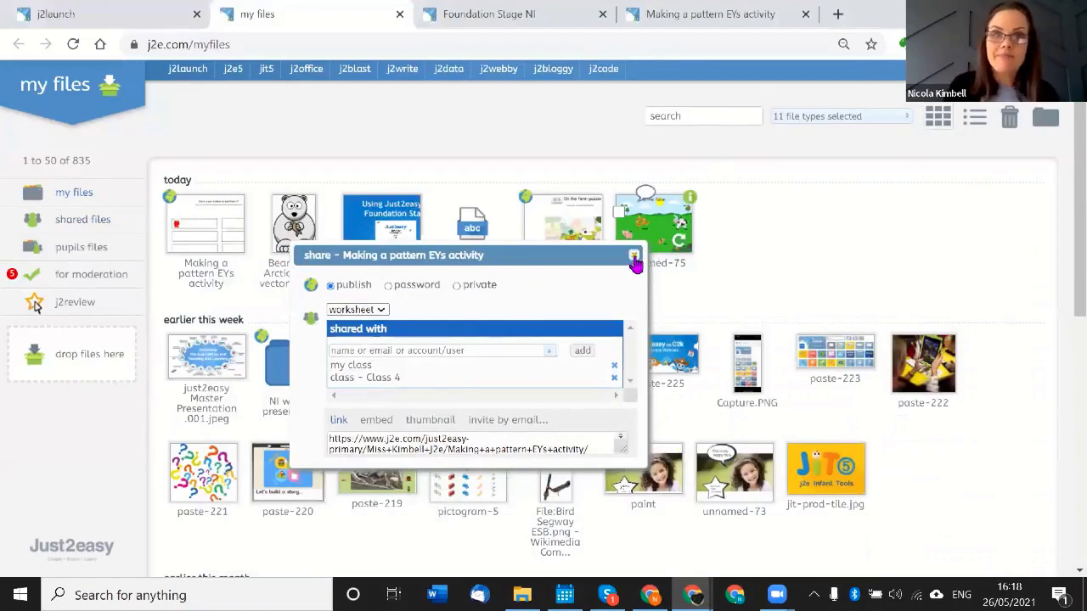
Close the teacher's sharing settings and open the colour sorting activity from the Foundation Stage NI presentation
{"action": "left_click", "coordinate": [634, 257]}
{"action": "left_click", "coordinate": [548, 17]}
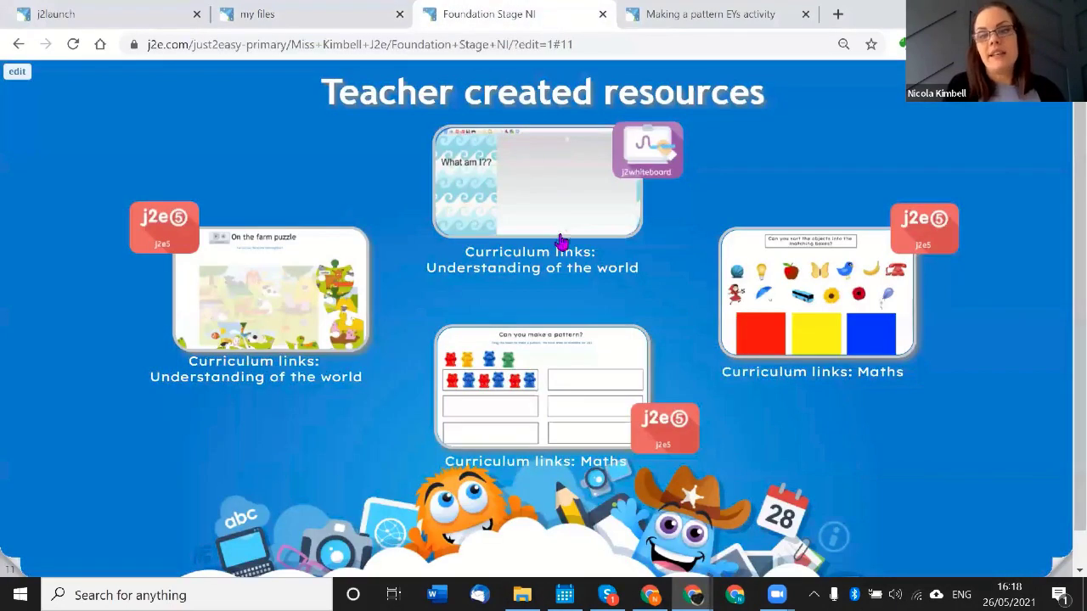
{"action": "left_click", "coordinate": [830, 293]}
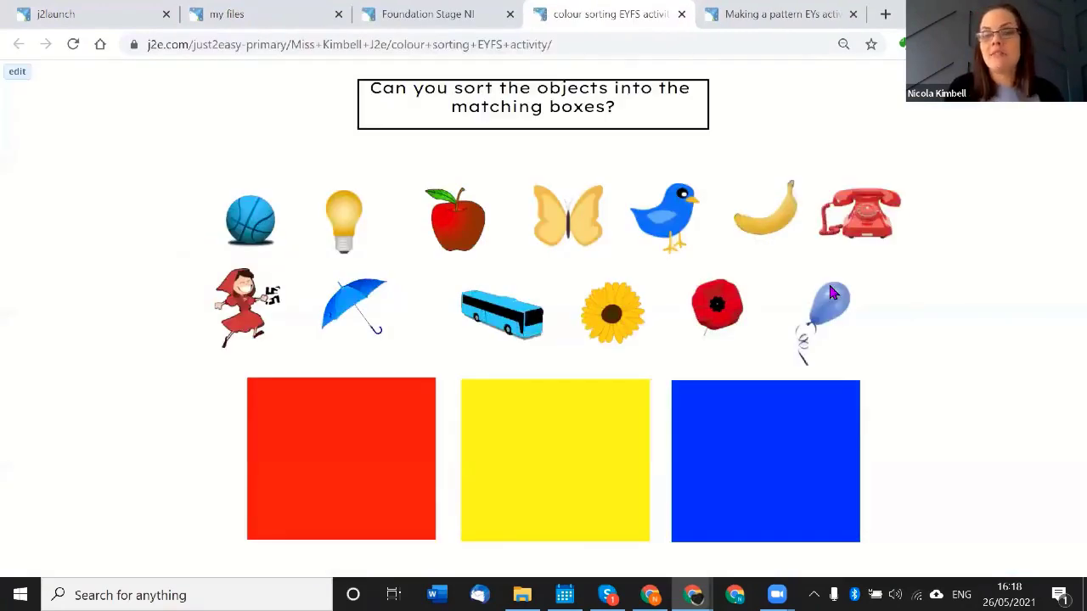
Sort the basketball and bus into the blue box and the telephone and girl into the red box, and close the activity
{"action": "left_click_drag", "start_coordinate": [270, 239], "coordinate": [715, 434]}
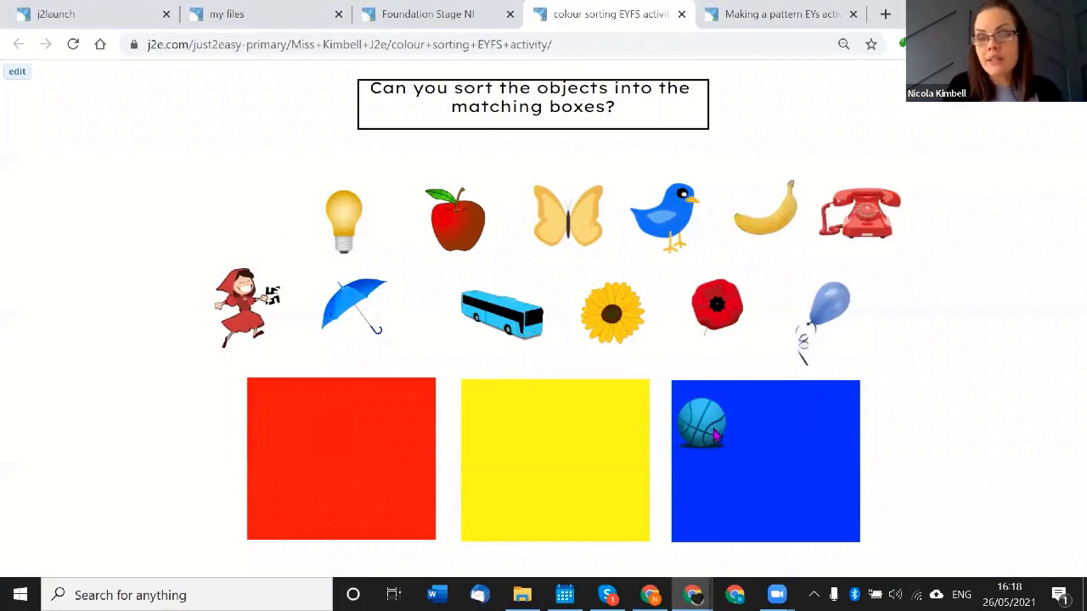
{"action": "left_click_drag", "start_coordinate": [859, 233], "coordinate": [289, 447]}
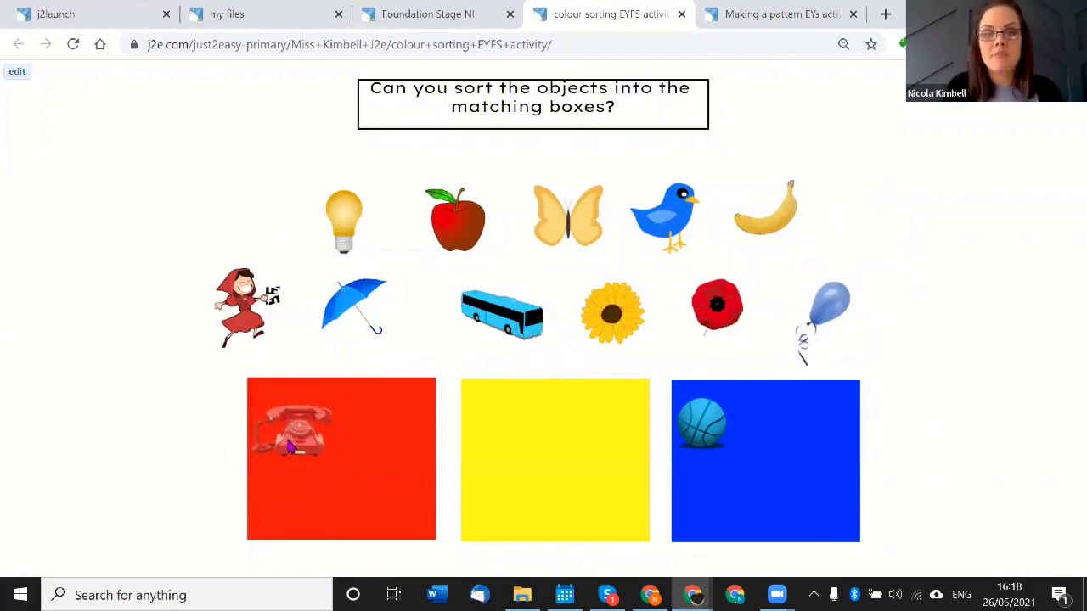
{"action": "left_click_drag", "start_coordinate": [241, 331], "coordinate": [374, 451]}
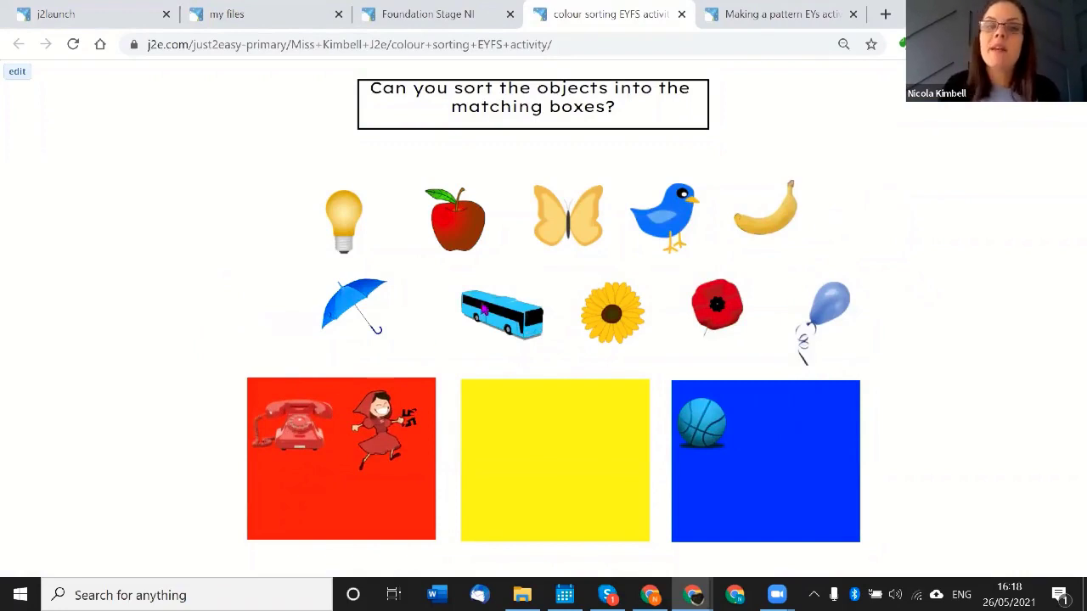
{"action": "left_click_drag", "start_coordinate": [540, 325], "coordinate": [811, 429]}
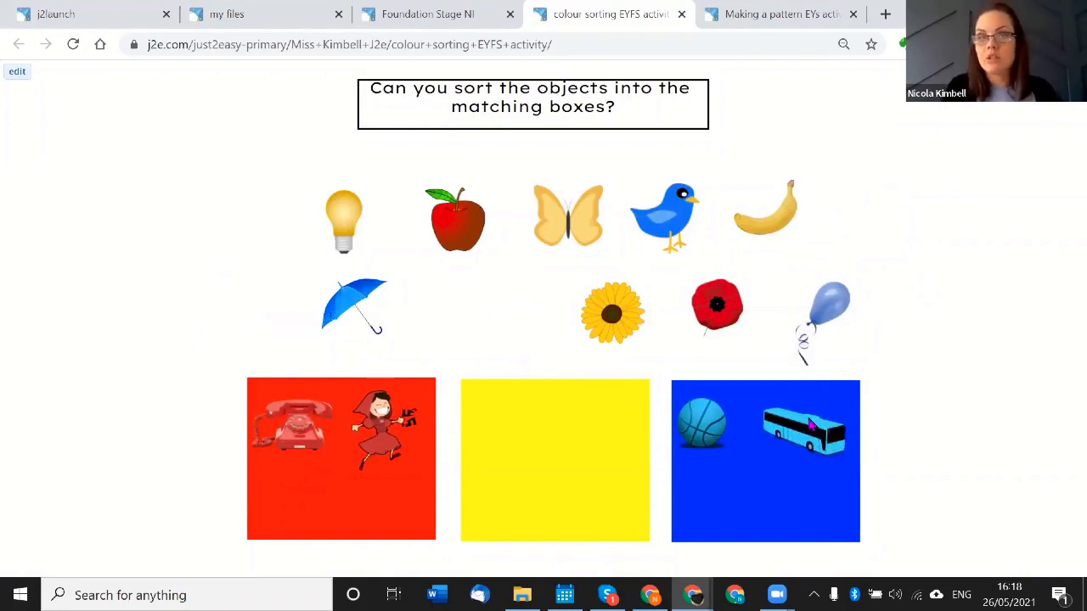
{"action": "left_click", "coordinate": [681, 14]}
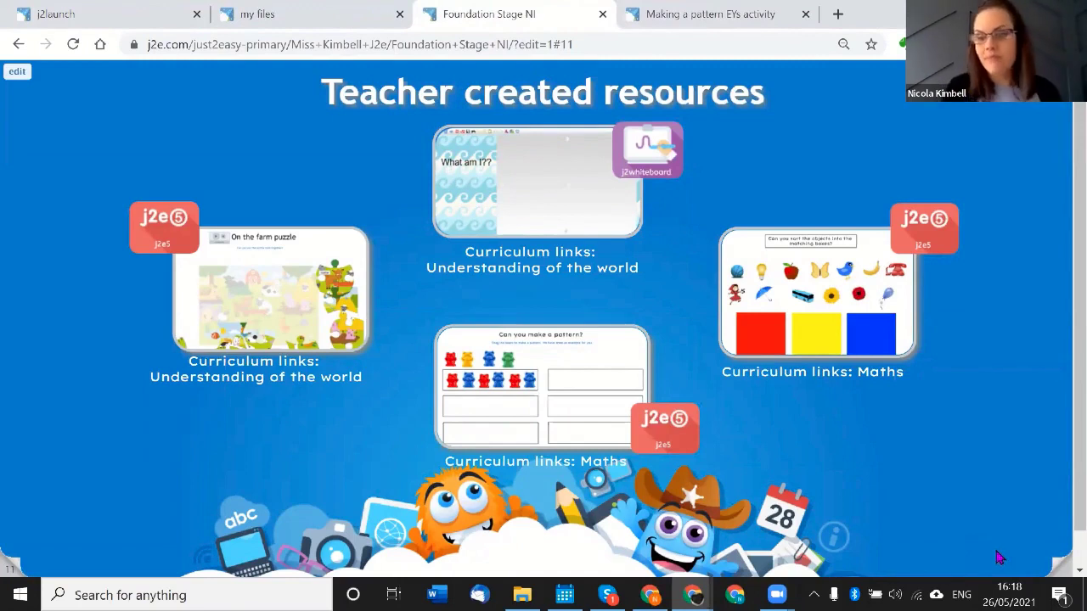
Advance the presentation to the Observations slide, open the Early Years/Foundation stage observation sheet template and switch it to edit mode
{"action": "left_click", "coordinate": [1047, 570]}
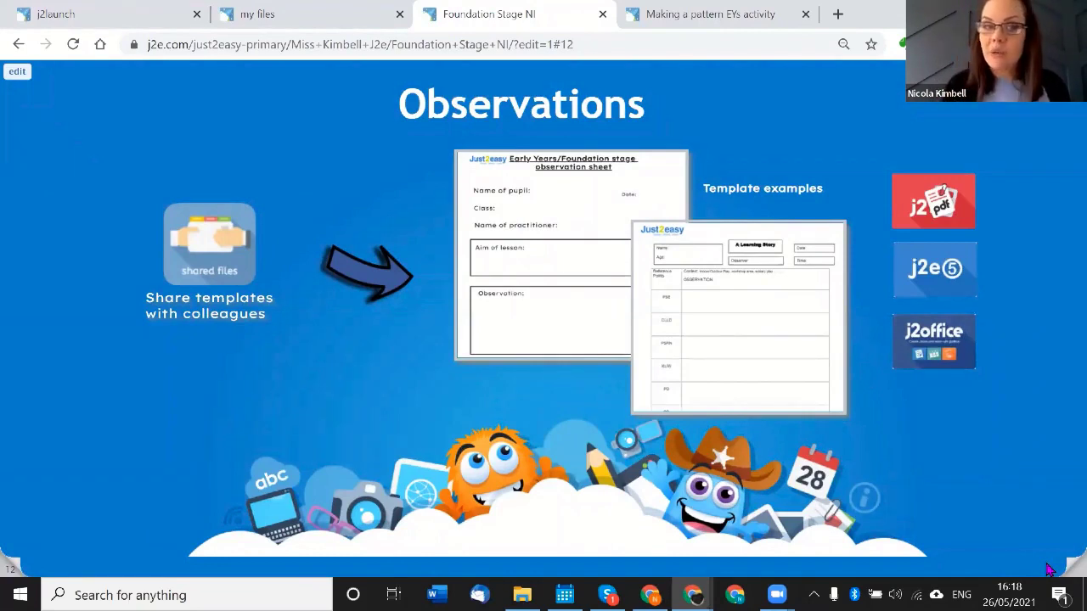
{"action": "left_click", "coordinate": [497, 272]}
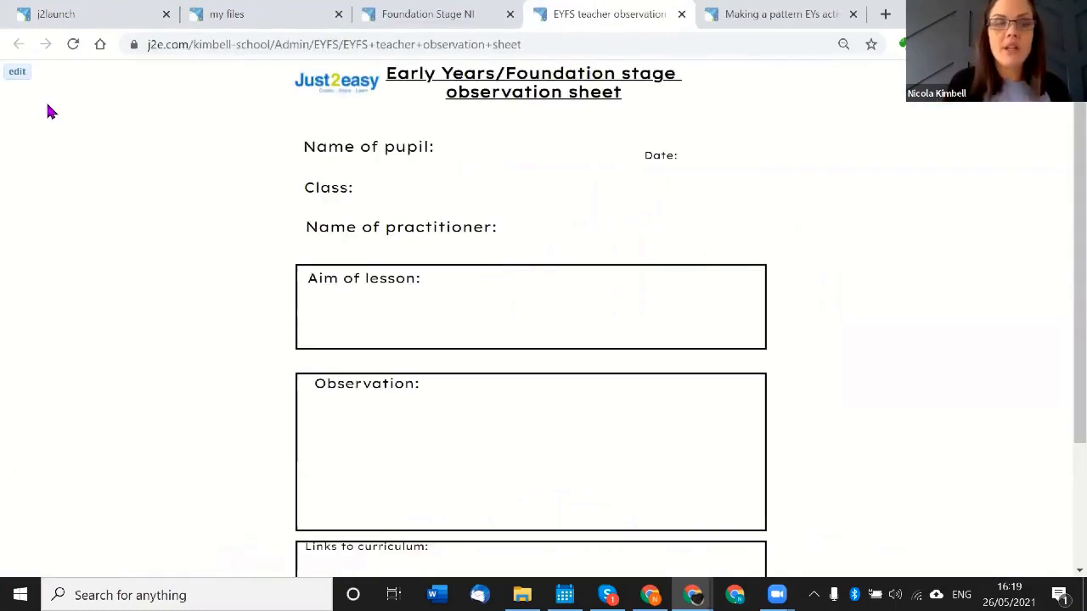
{"action": "left_click", "coordinate": [19, 73]}
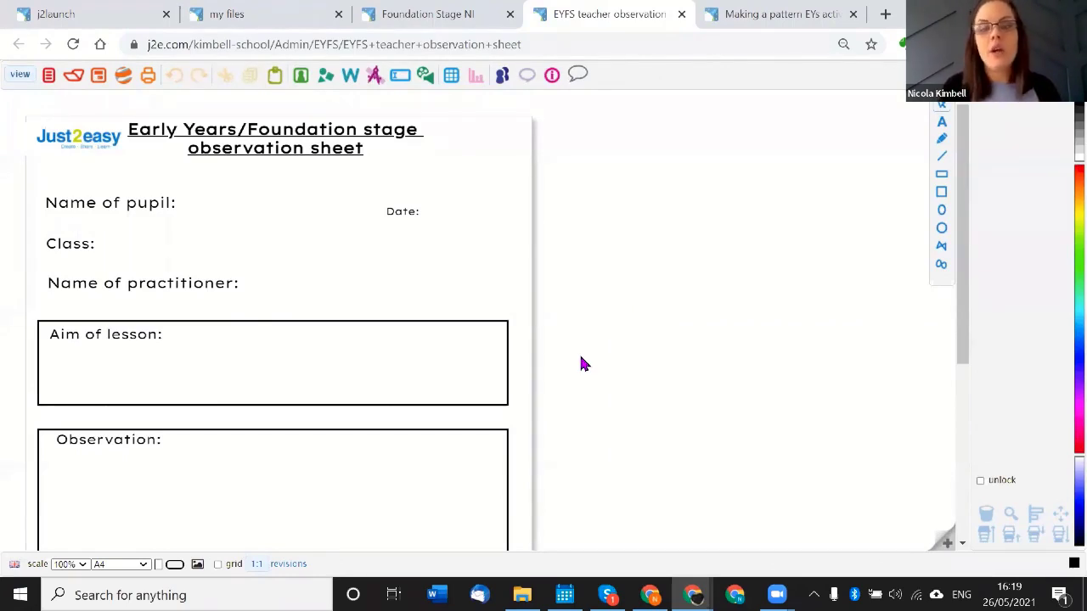
{"action": "scroll", "coordinate": [580, 358], "scroll_direction": "down", "scroll_amount": 2}
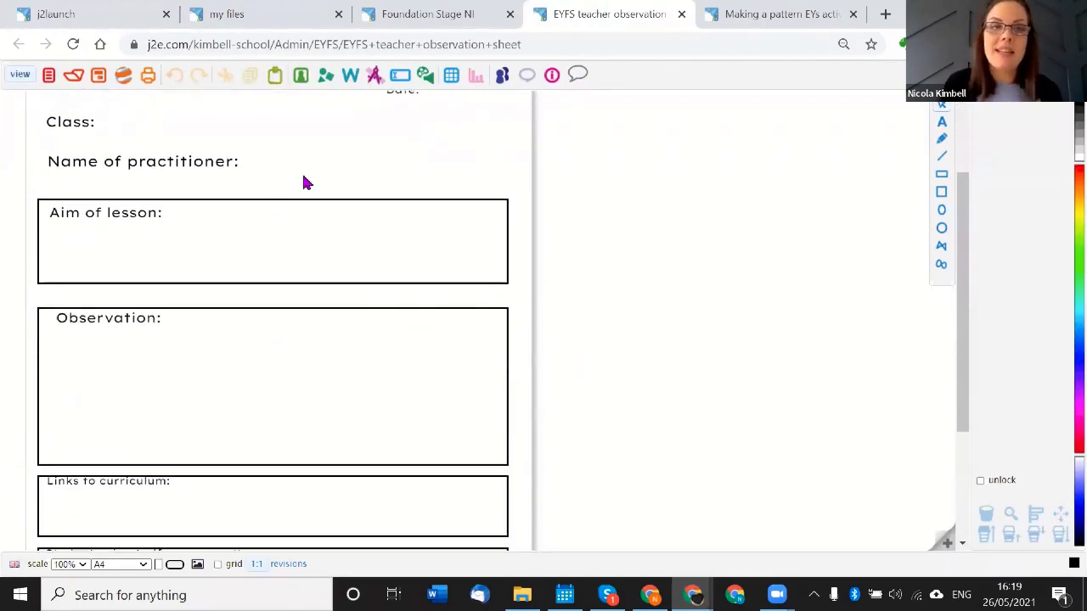
Insert the photo of the tablet in use from my pictures and place it under the Observation heading, at the box's left side
{"action": "left_click", "coordinate": [301, 78]}
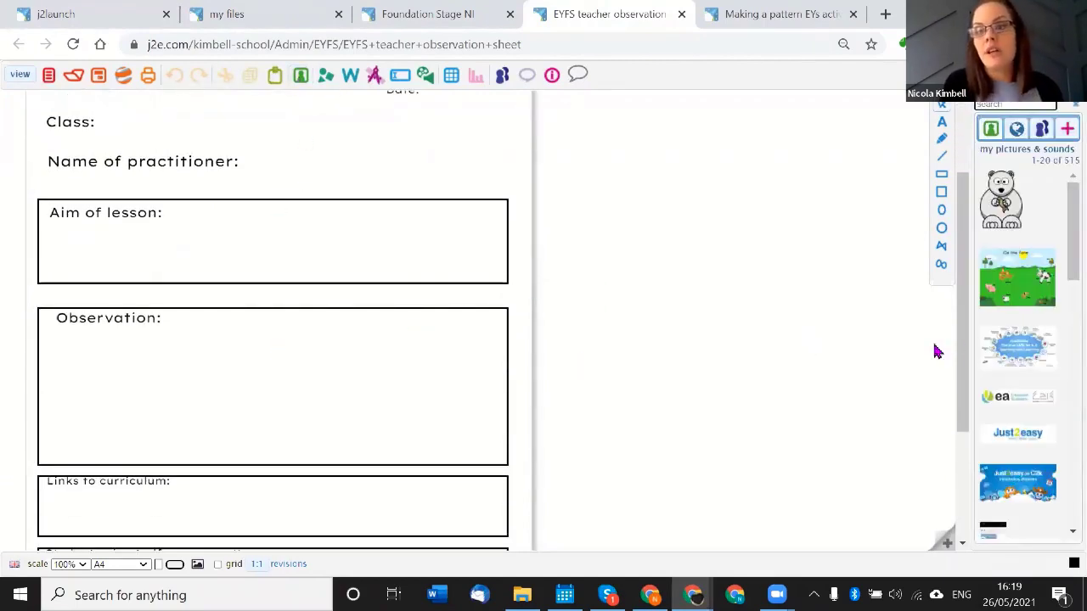
{"action": "scroll", "coordinate": [1012, 308], "scroll_direction": "down", "scroll_amount": 2}
{"action": "scroll", "coordinate": [1012, 310], "scroll_direction": "down", "scroll_amount": 2}
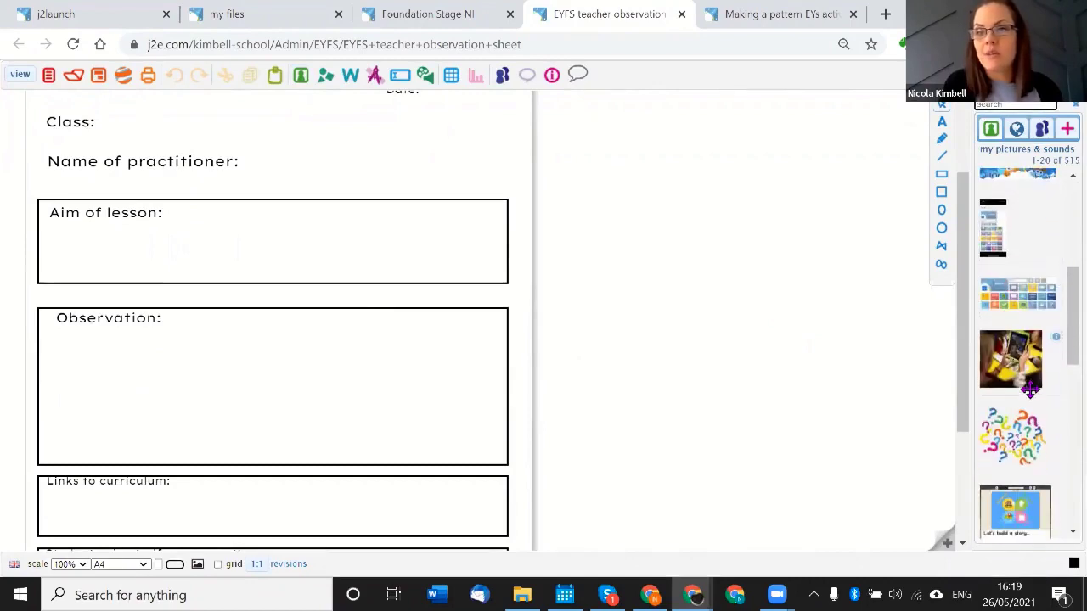
{"action": "left_click_drag", "start_coordinate": [1012, 361], "coordinate": [307, 422]}
{"action": "left_click_drag", "start_coordinate": [259, 386], "coordinate": [110, 403]}
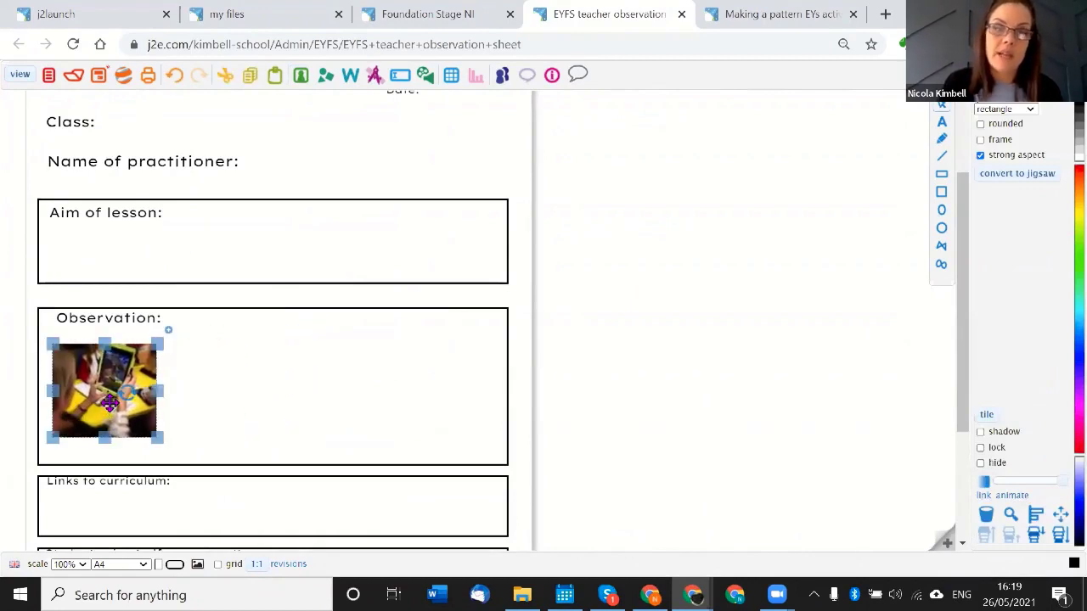
{"action": "scroll", "coordinate": [109, 404], "scroll_direction": "up", "scroll_amount": 2}
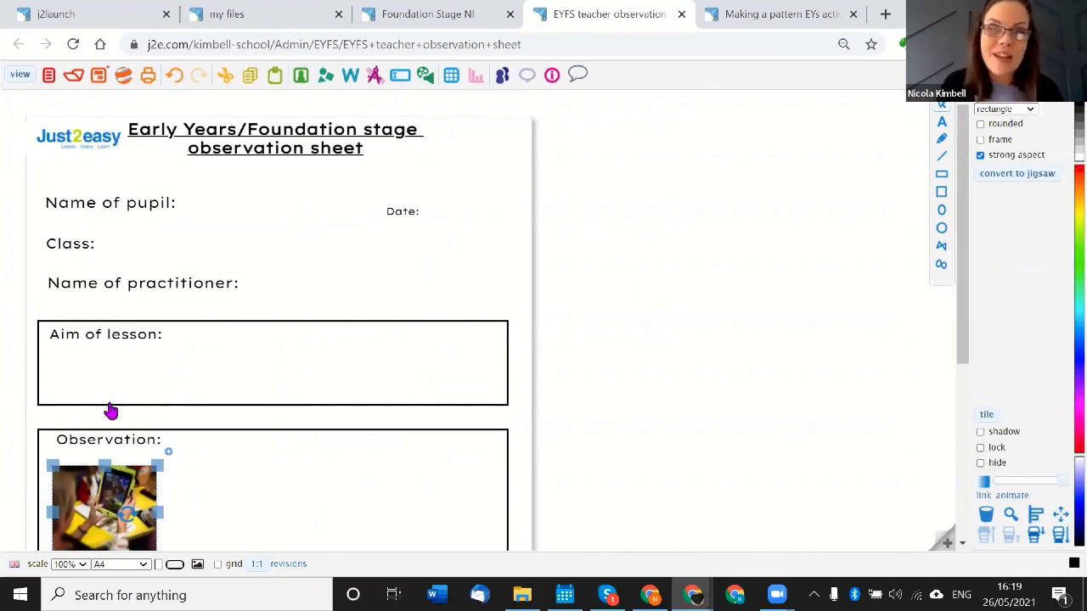
{"action": "scroll", "coordinate": [110, 411], "scroll_direction": "down", "scroll_amount": 1}
{"action": "scroll", "coordinate": [107, 403], "scroll_direction": "up", "scroll_amount": 1}
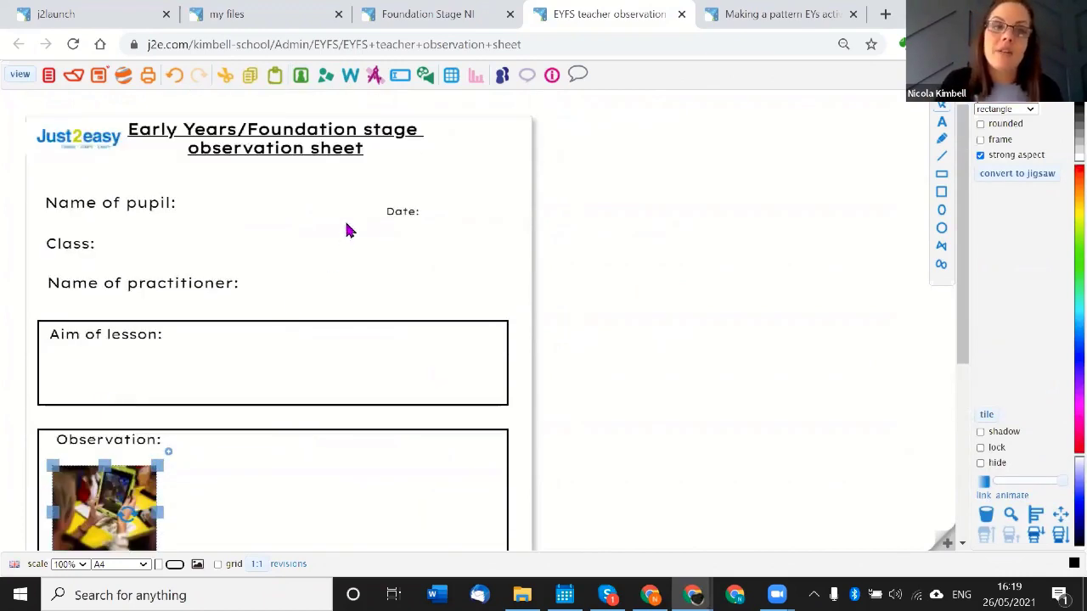
Look at the observation sheet's media options for video, sound recording, pictures and QR codes, and dismiss them
{"action": "left_click", "coordinate": [424, 82]}
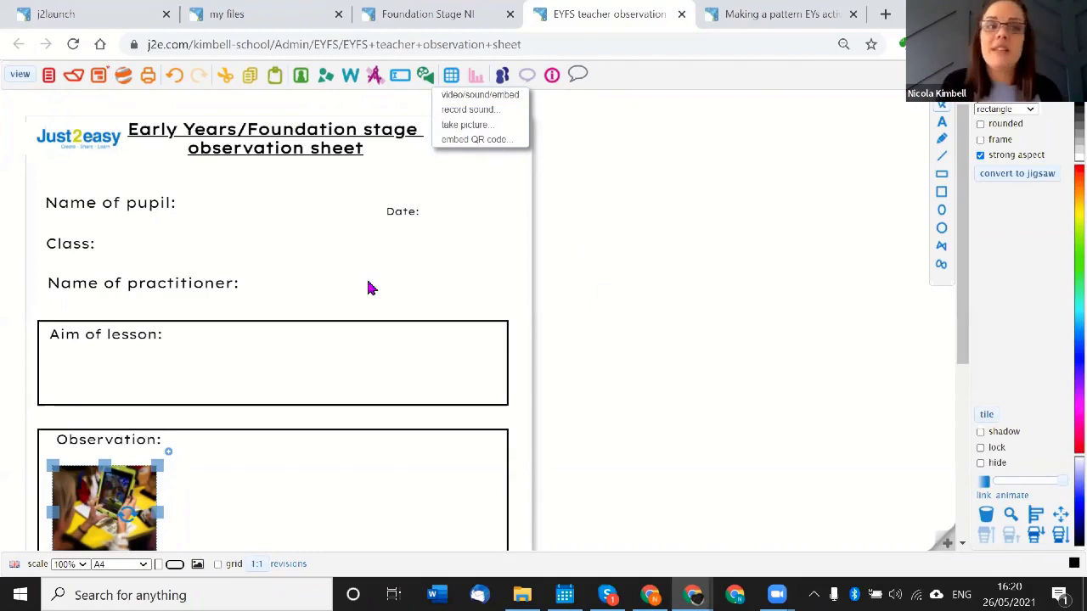
{"action": "left_click", "coordinate": [557, 197]}
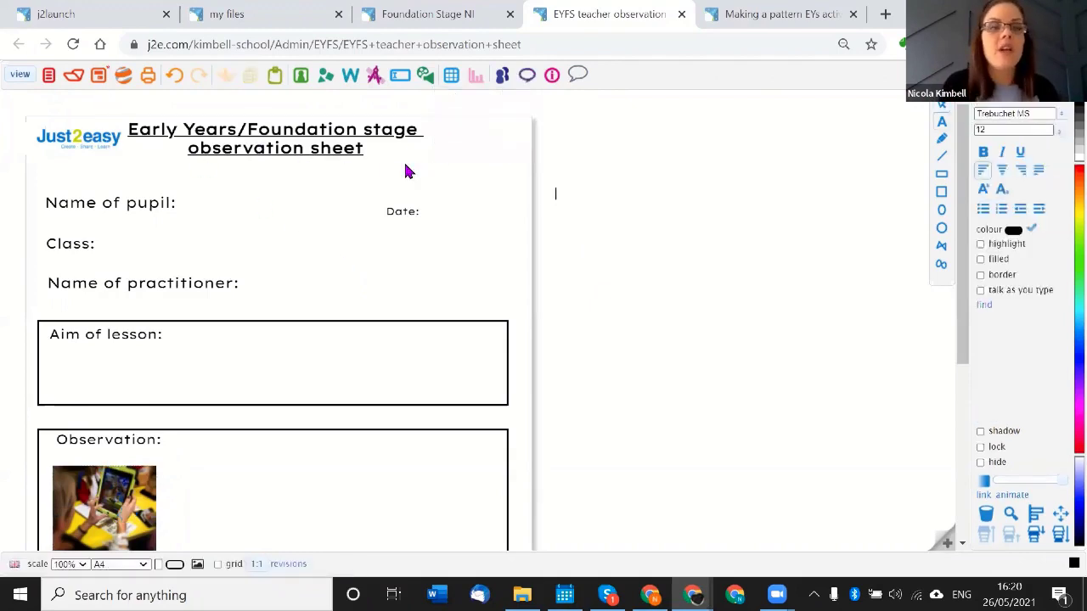
{"action": "left_click", "coordinate": [367, 155]}
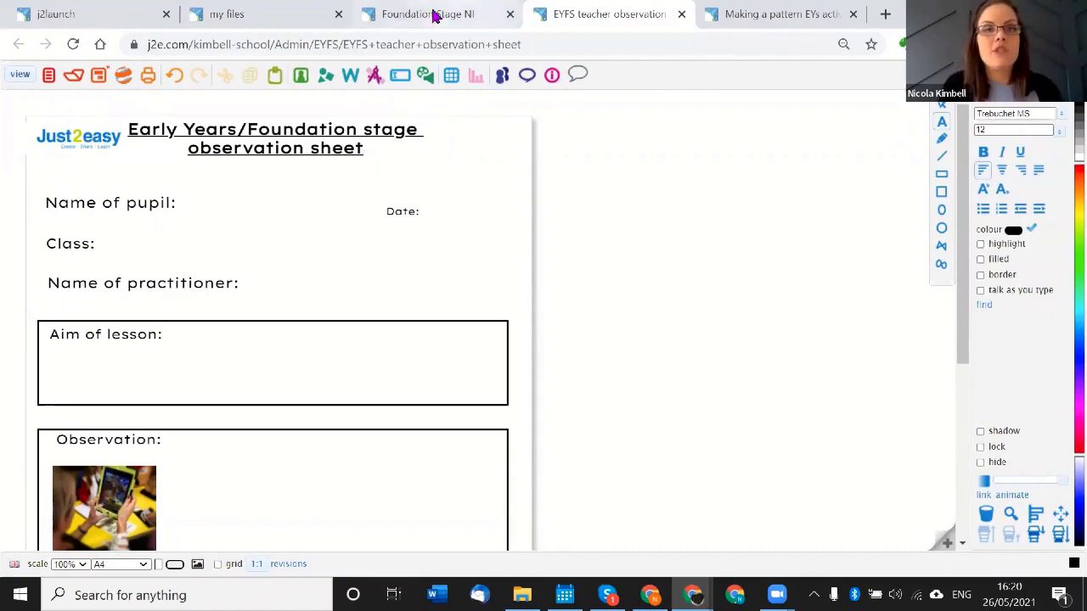
Open FS ObservationRecordSheetdoc from my files, download it as a PDF and close the document
{"action": "left_click", "coordinate": [273, 17]}
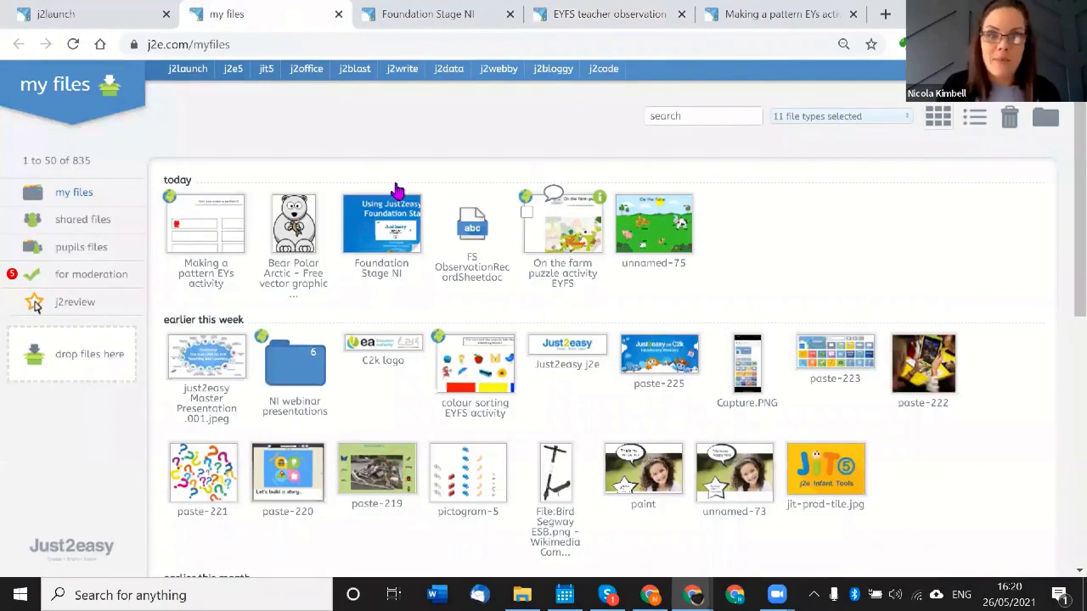
{"action": "left_click", "coordinate": [474, 274]}
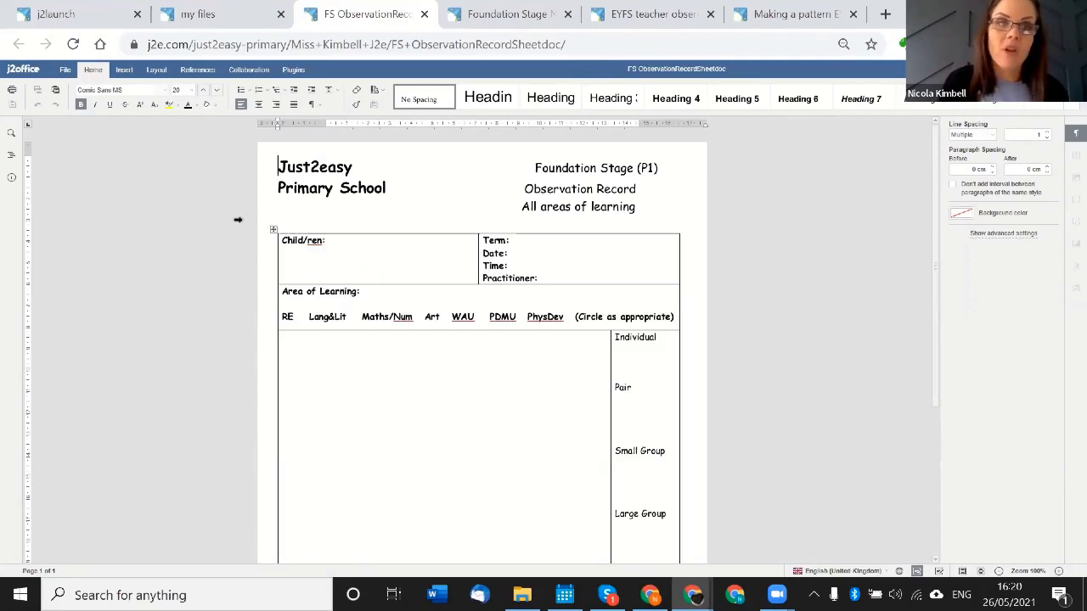
{"action": "left_click", "coordinate": [65, 71]}
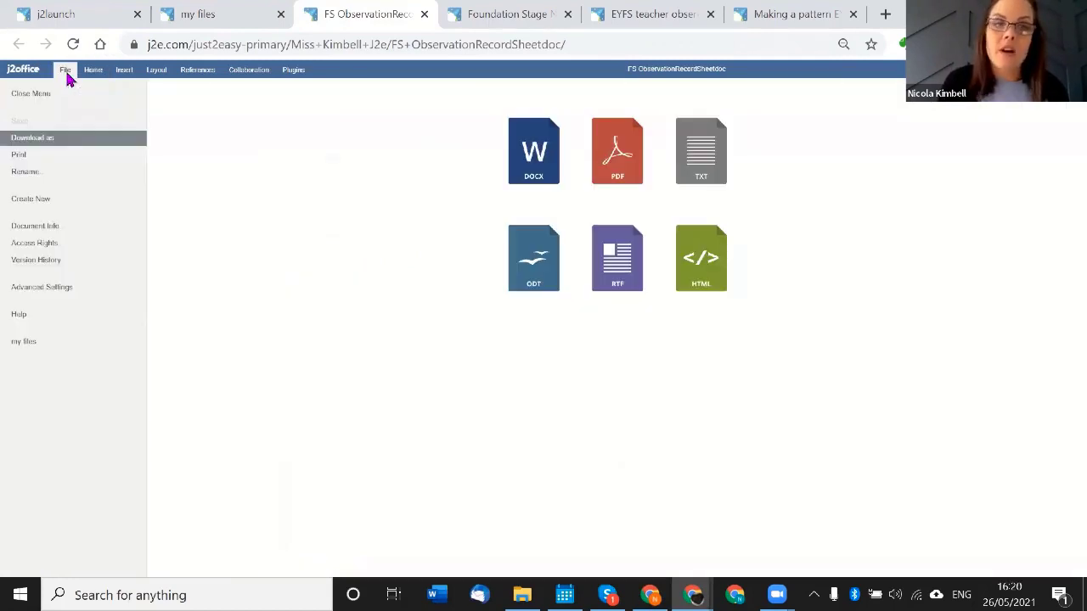
{"action": "left_click", "coordinate": [604, 178]}
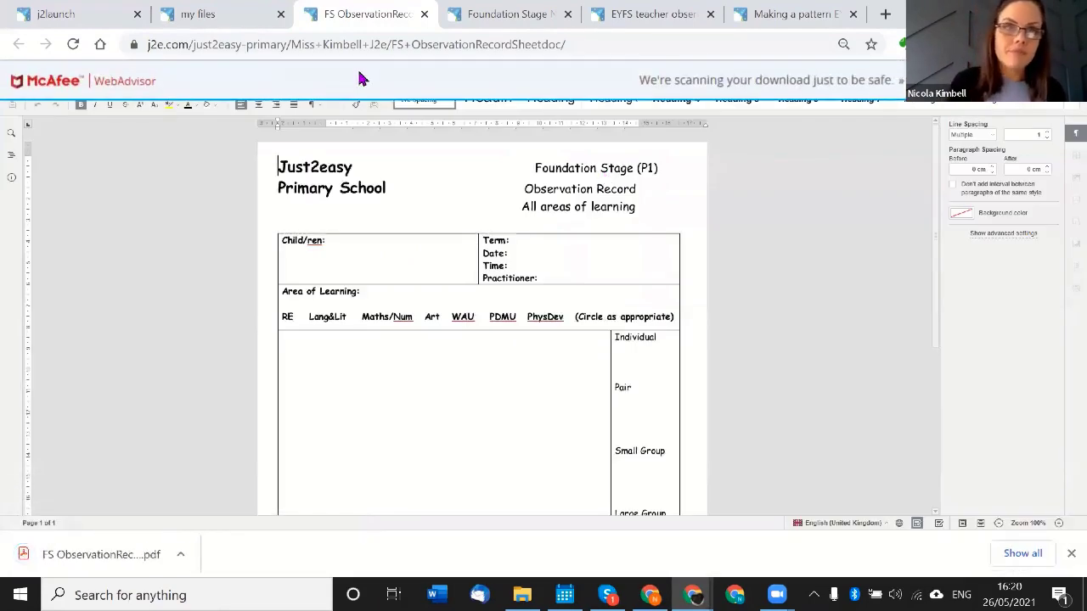
{"action": "left_click", "coordinate": [424, 13]}
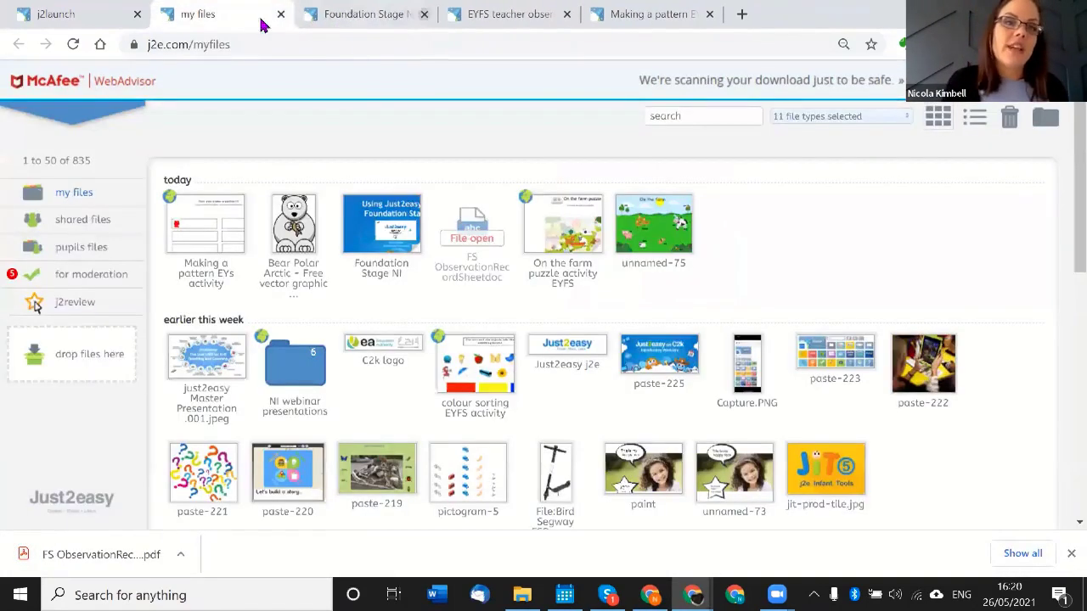
Launch j2pdf from j2launch and load the FS ObservationRecordSheetdoc PDF from the Downloads folder
{"action": "left_click", "coordinate": [89, 22]}
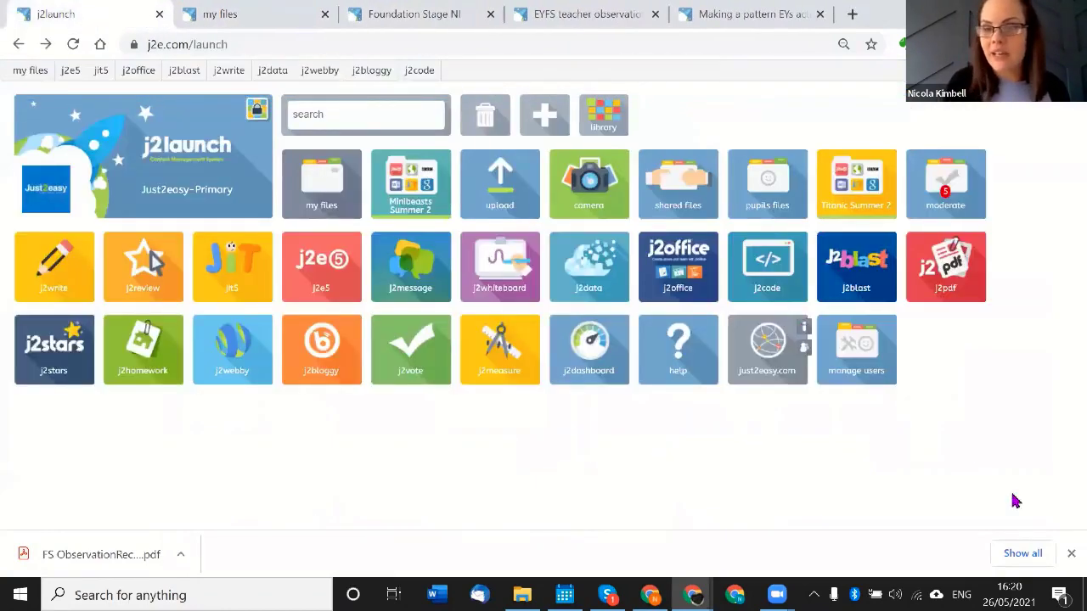
{"action": "left_click", "coordinate": [1070, 553]}
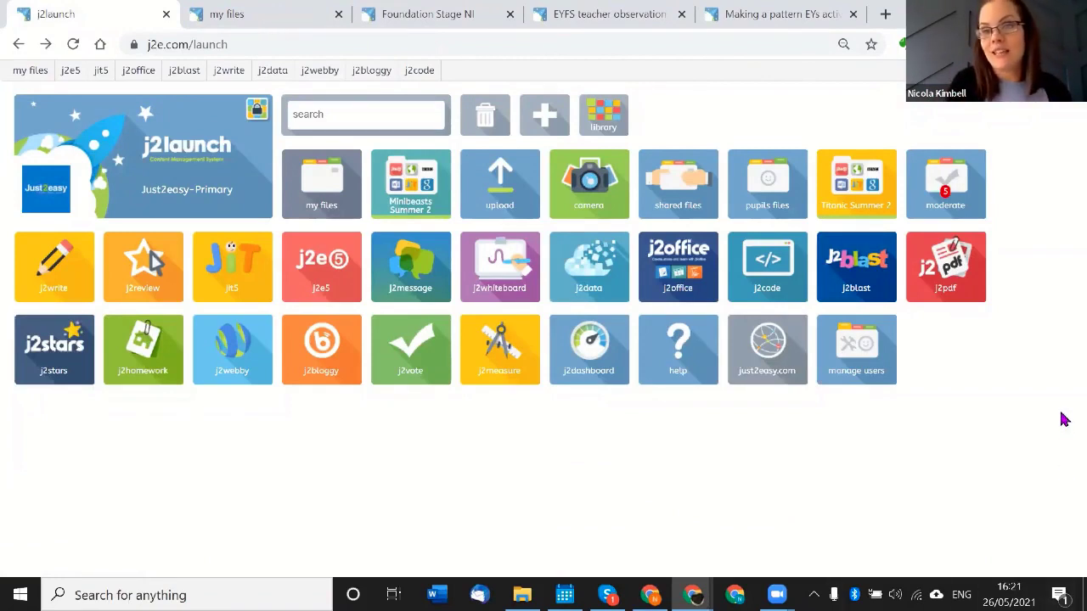
{"action": "left_click", "coordinate": [944, 280]}
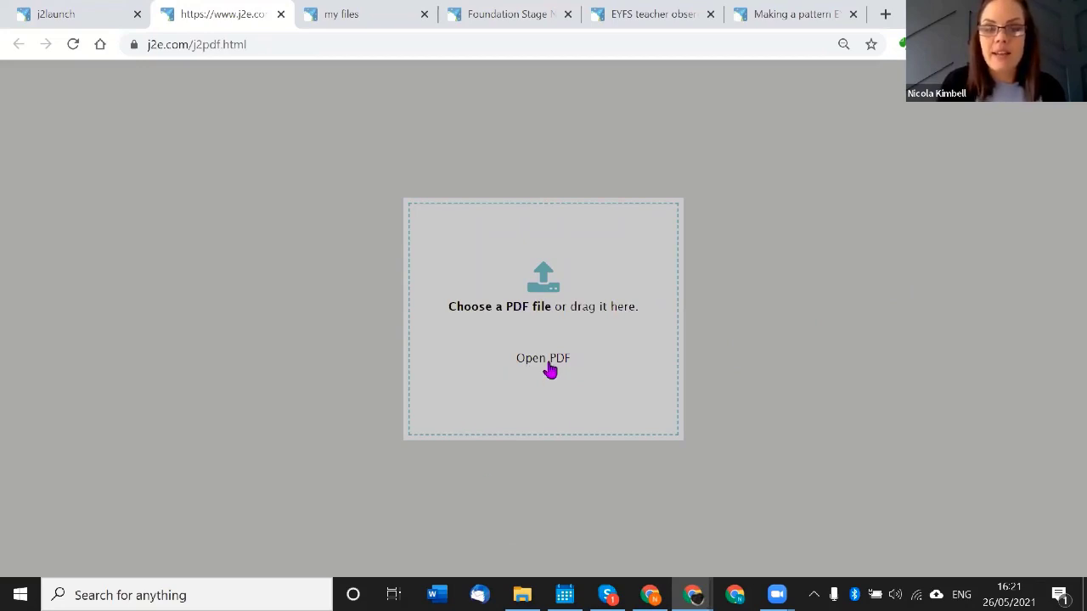
{"action": "mouse_move", "coordinate": [522, 594]}
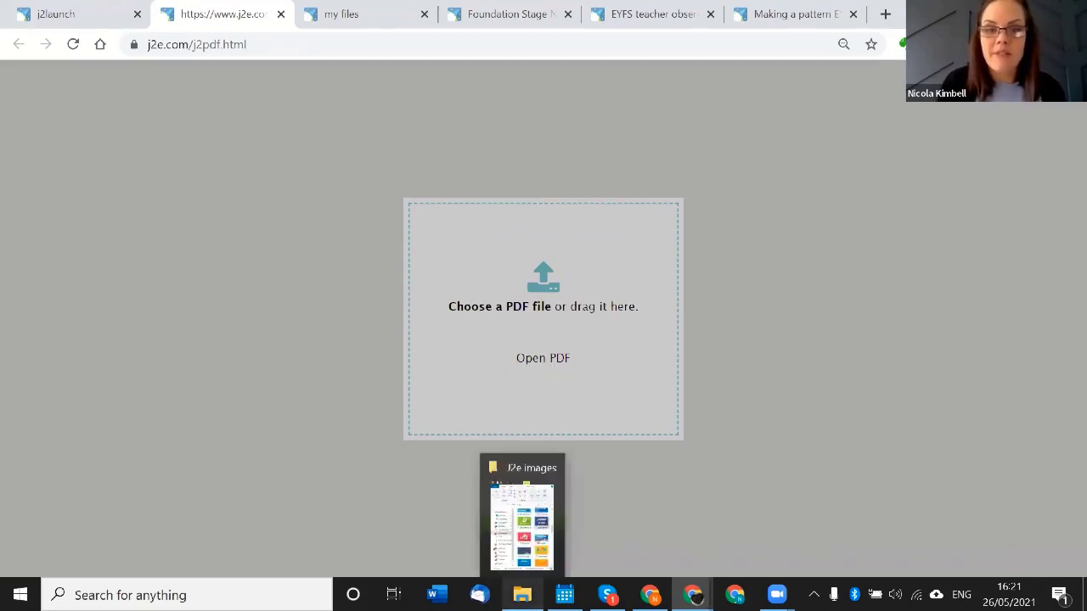
{"action": "left_click", "coordinate": [521, 518]}
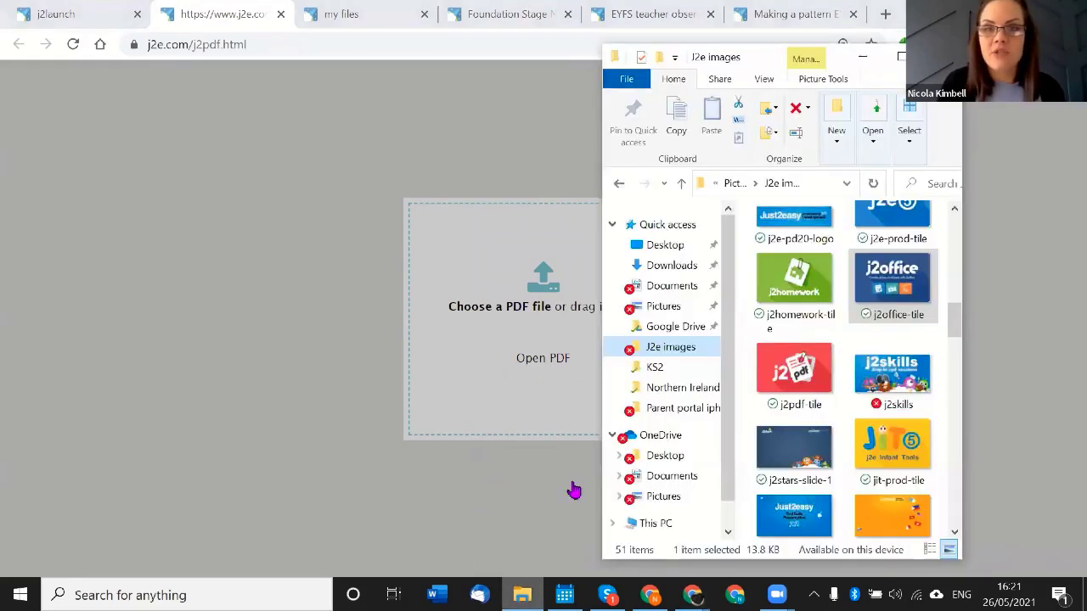
{"action": "left_click", "coordinate": [673, 264]}
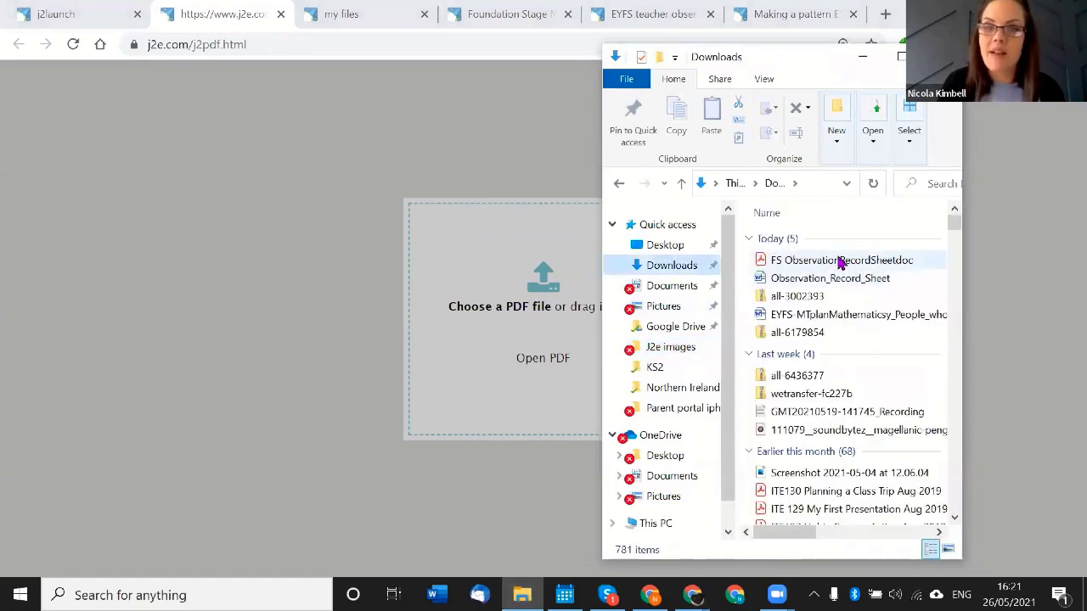
{"action": "left_click_drag", "start_coordinate": [849, 261], "coordinate": [523, 306]}
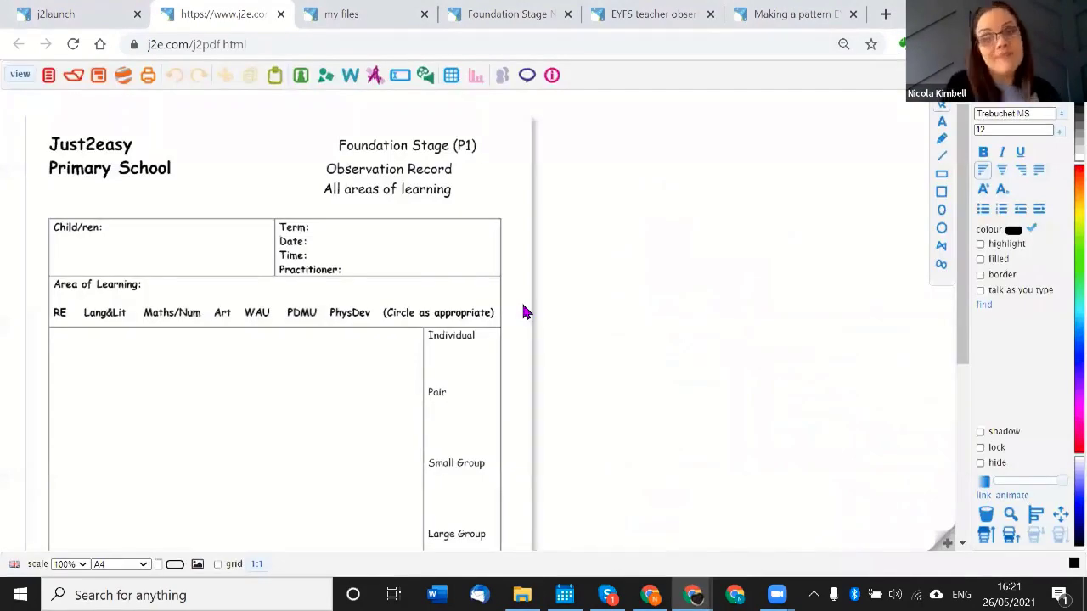
Look through the imported observation record and try selecting the Line and Text tools for annotating it
{"action": "scroll", "coordinate": [523, 312], "scroll_direction": "down", "scroll_amount": 3}
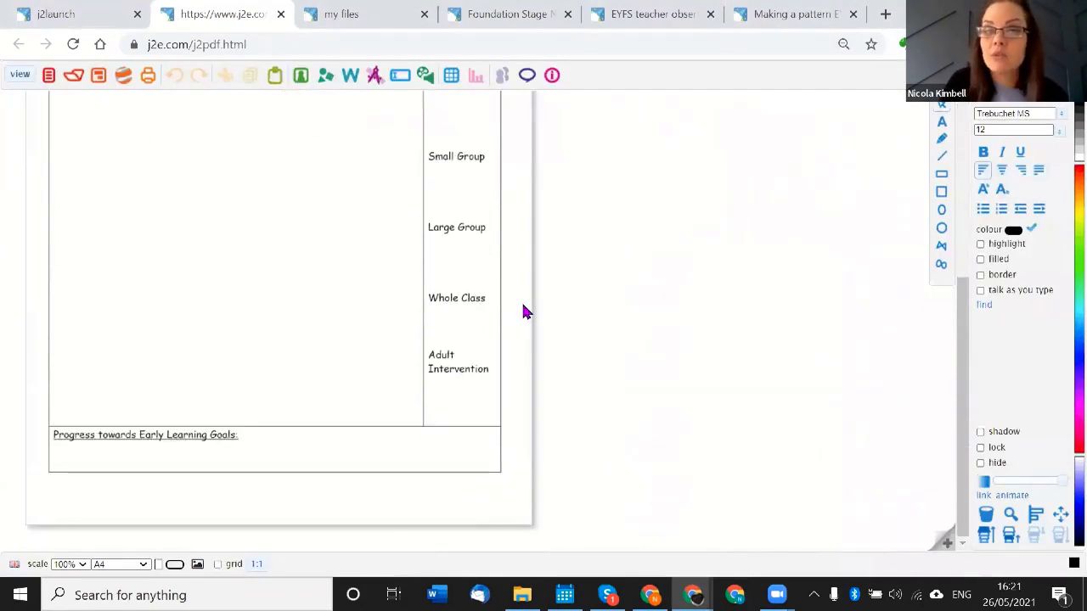
{"action": "scroll", "coordinate": [523, 313], "scroll_direction": "up", "scroll_amount": 3}
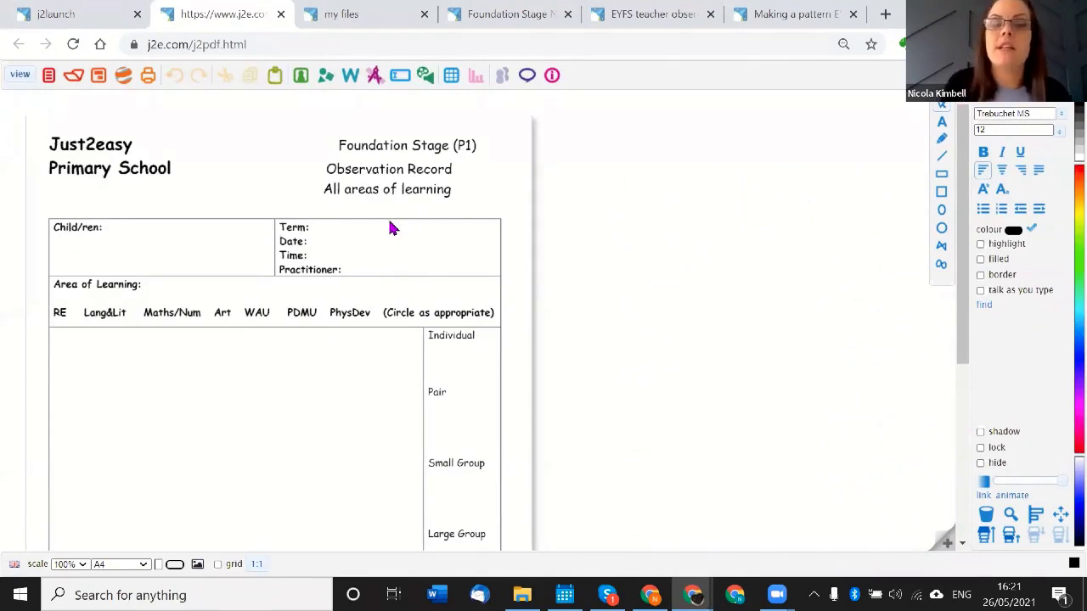
{"action": "left_click", "coordinate": [940, 162]}
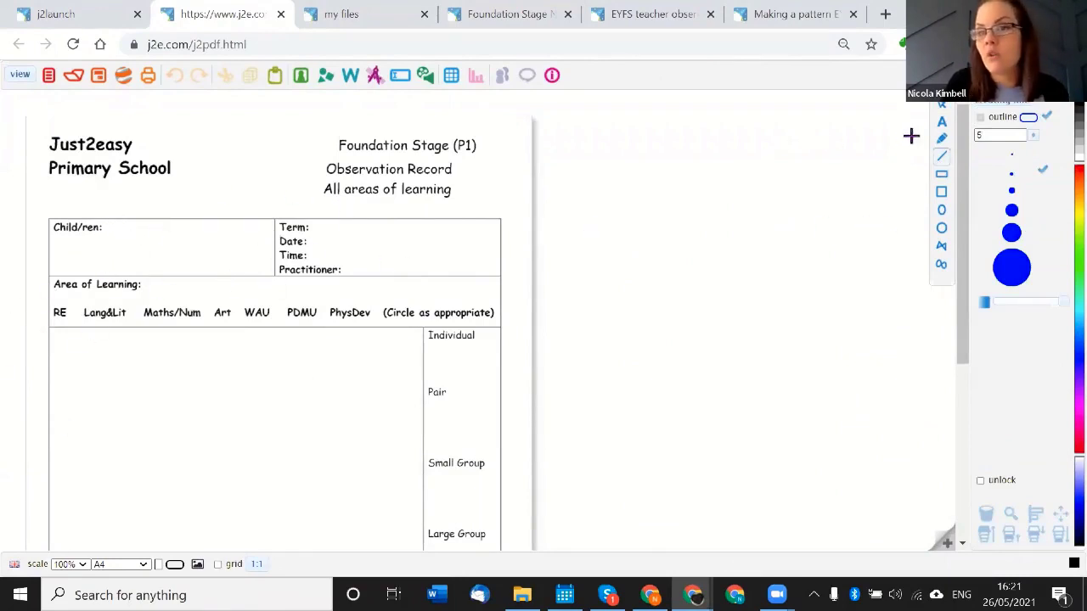
{"action": "left_click", "coordinate": [941, 122]}
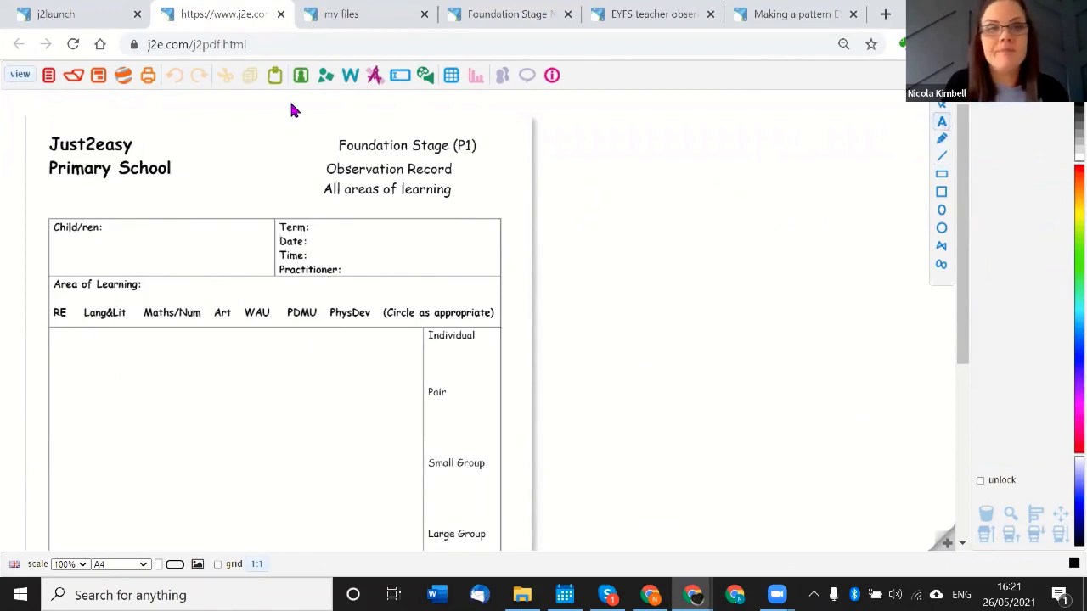
Save the imported observation record with the title "observation template"
{"action": "left_click", "coordinate": [98, 76]}
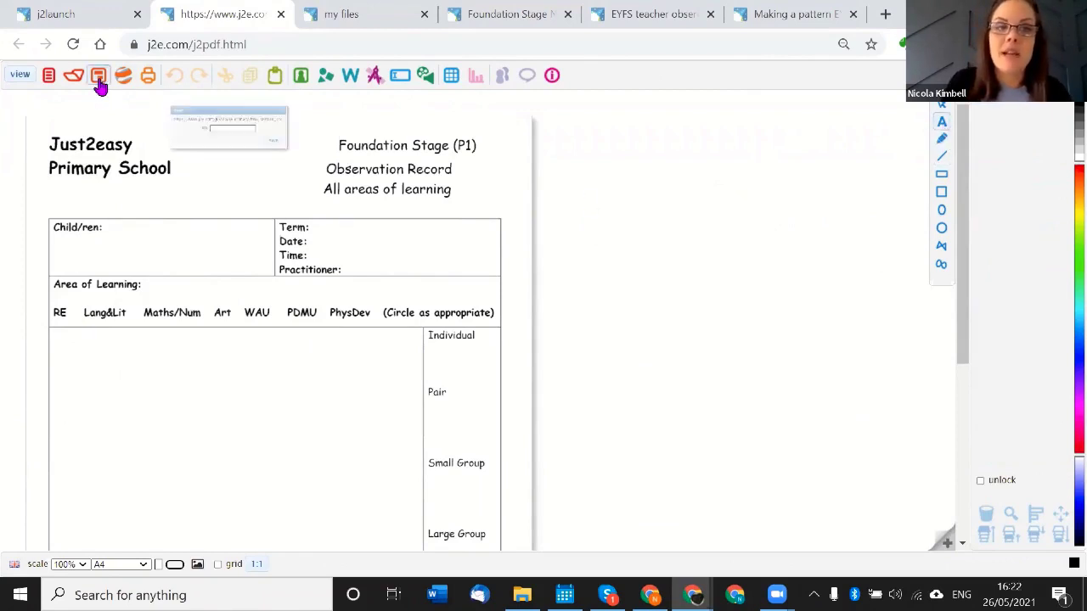
{"action": "type", "text": "observ"}
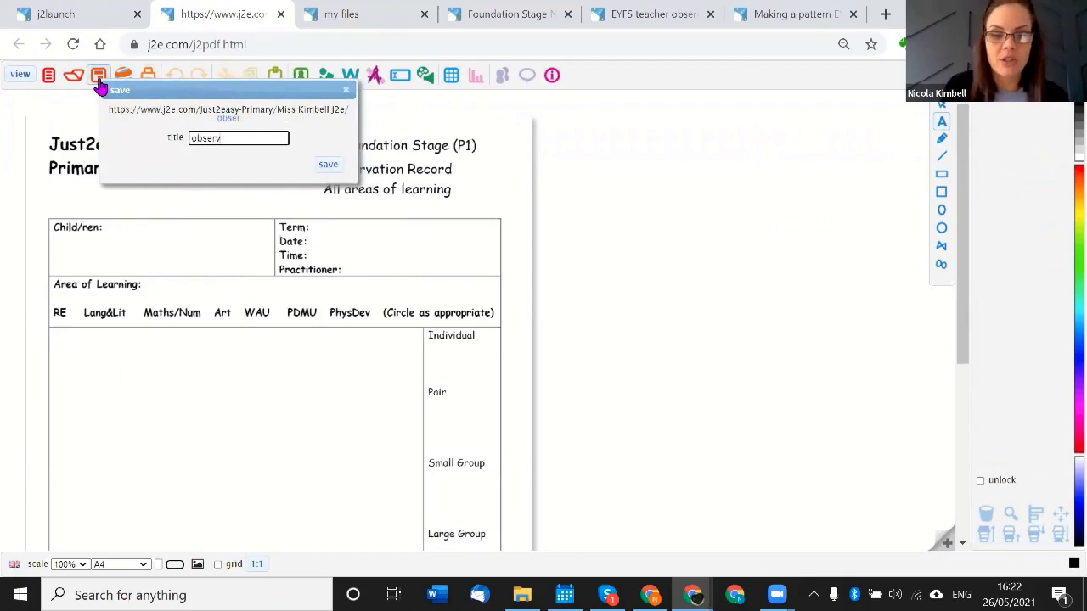
{"action": "type", "text": "ation template"}
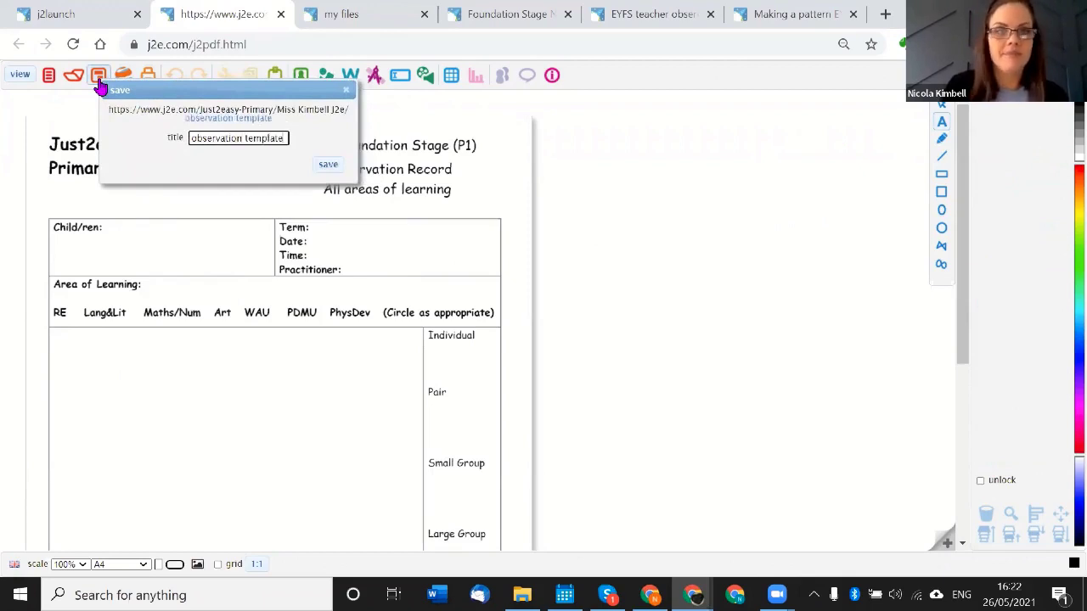
{"action": "key", "text": "Return"}
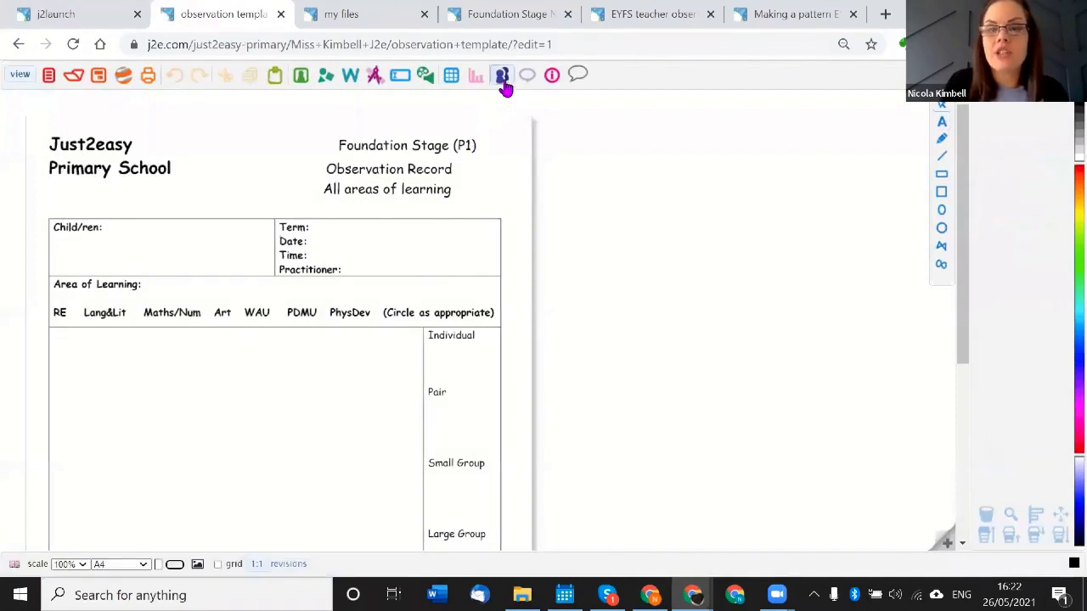
Open the sharing settings of the observation template and list the individual users it can be shared with
{"action": "left_click", "coordinate": [501, 76]}
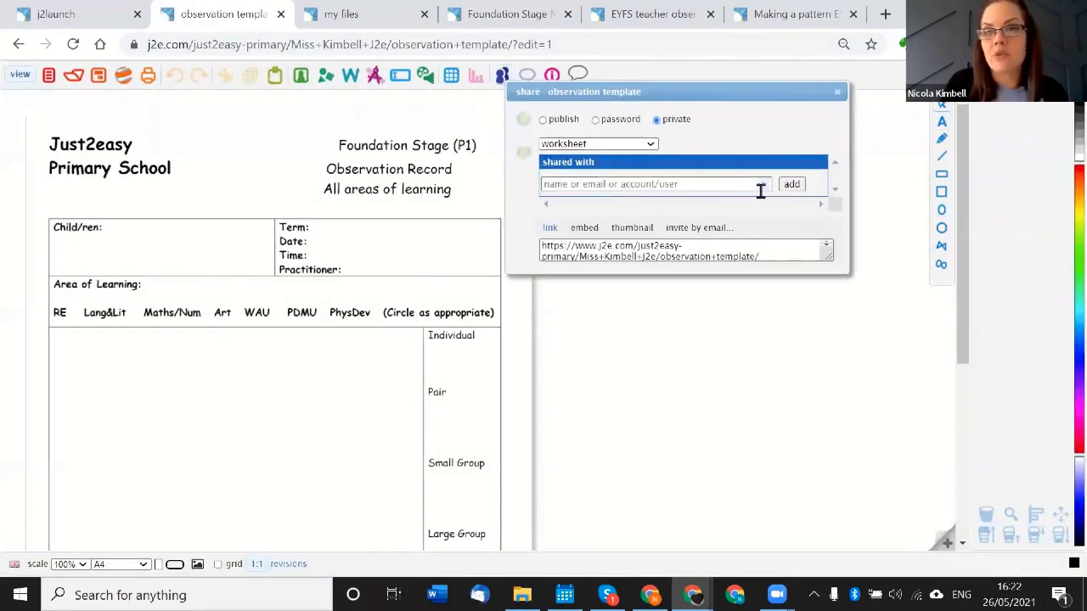
{"action": "left_click", "coordinate": [766, 186]}
{"action": "mouse_move", "coordinate": [820, 243]}
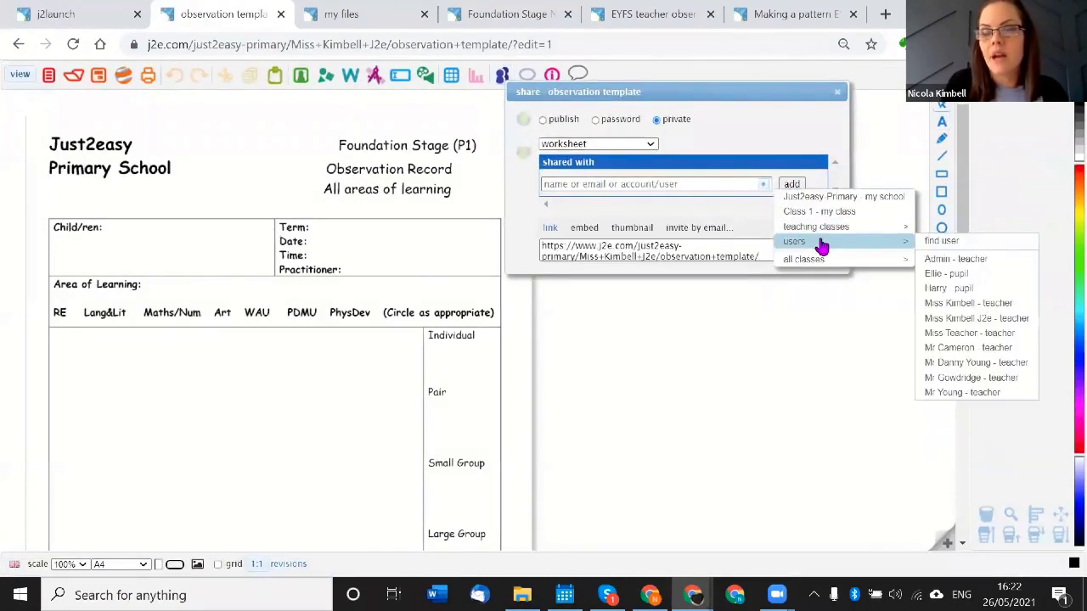